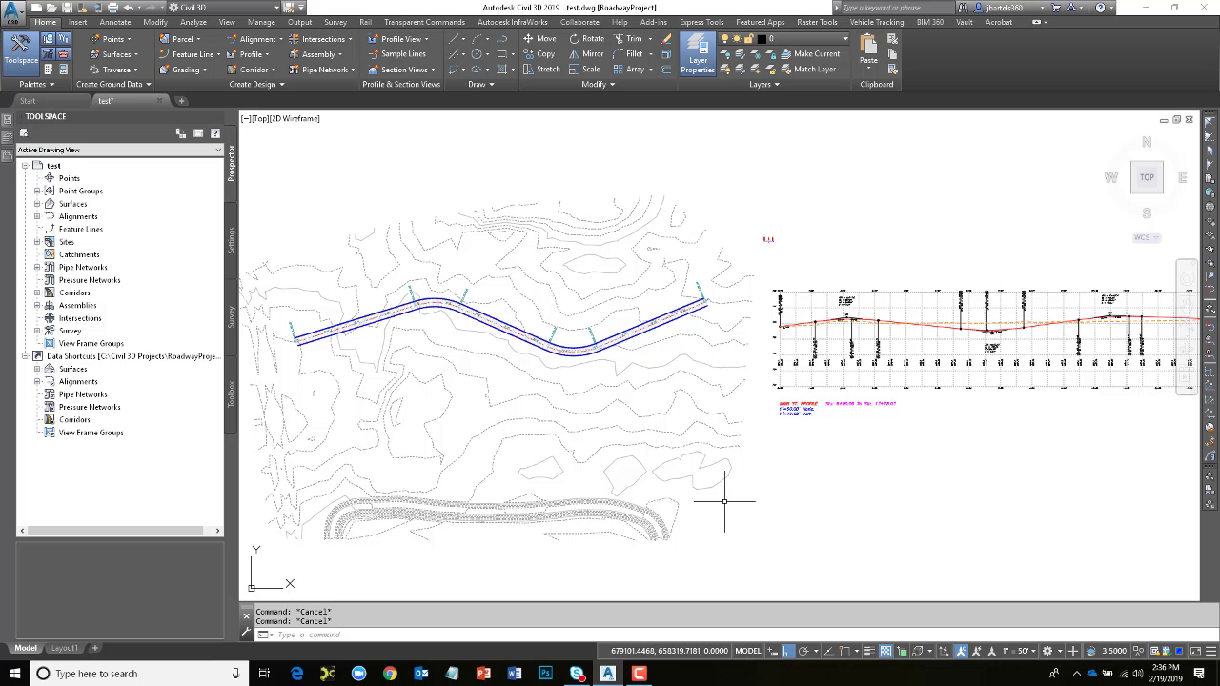
# Launch Autodesk Subassembly Composer 2019 by searching Windows for "sub"
pyautogui.click(106, 673)
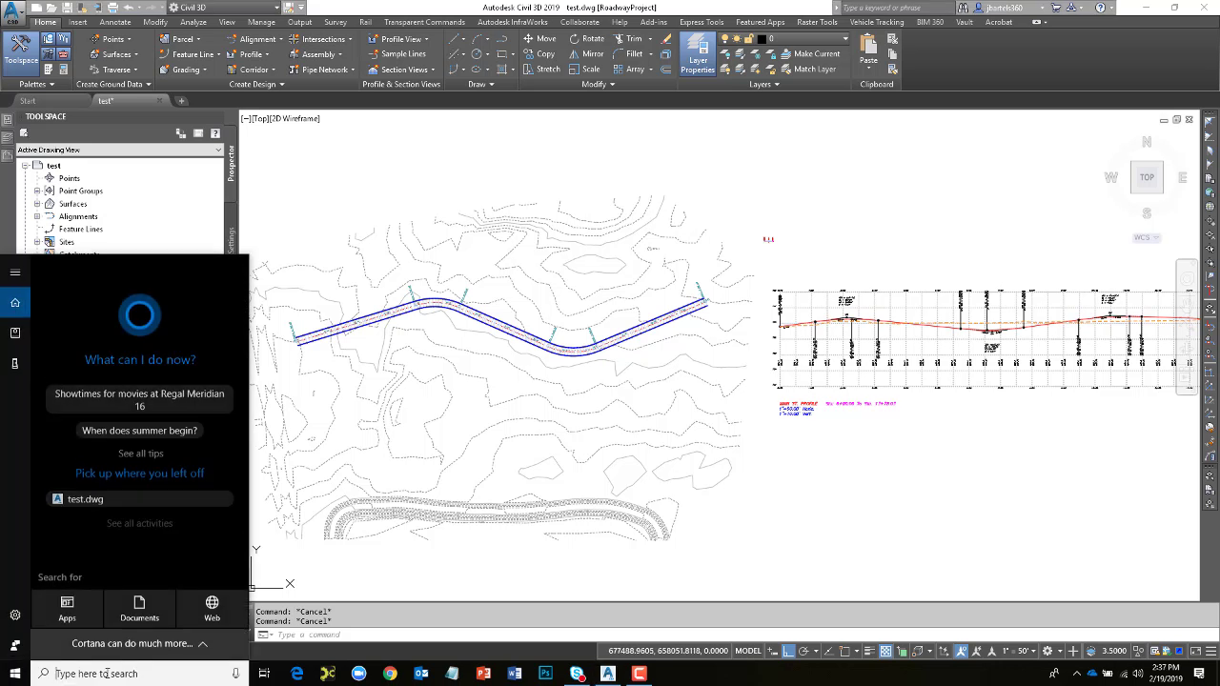
pyautogui.write('sub')
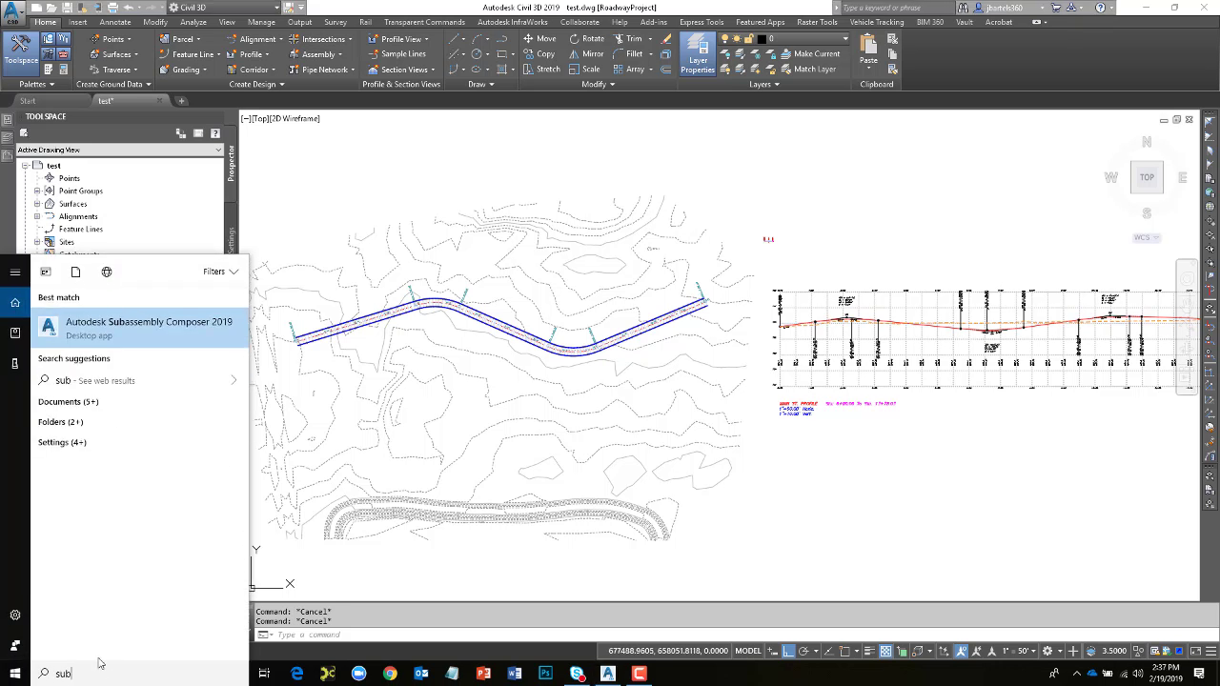
pyautogui.click(111, 327)
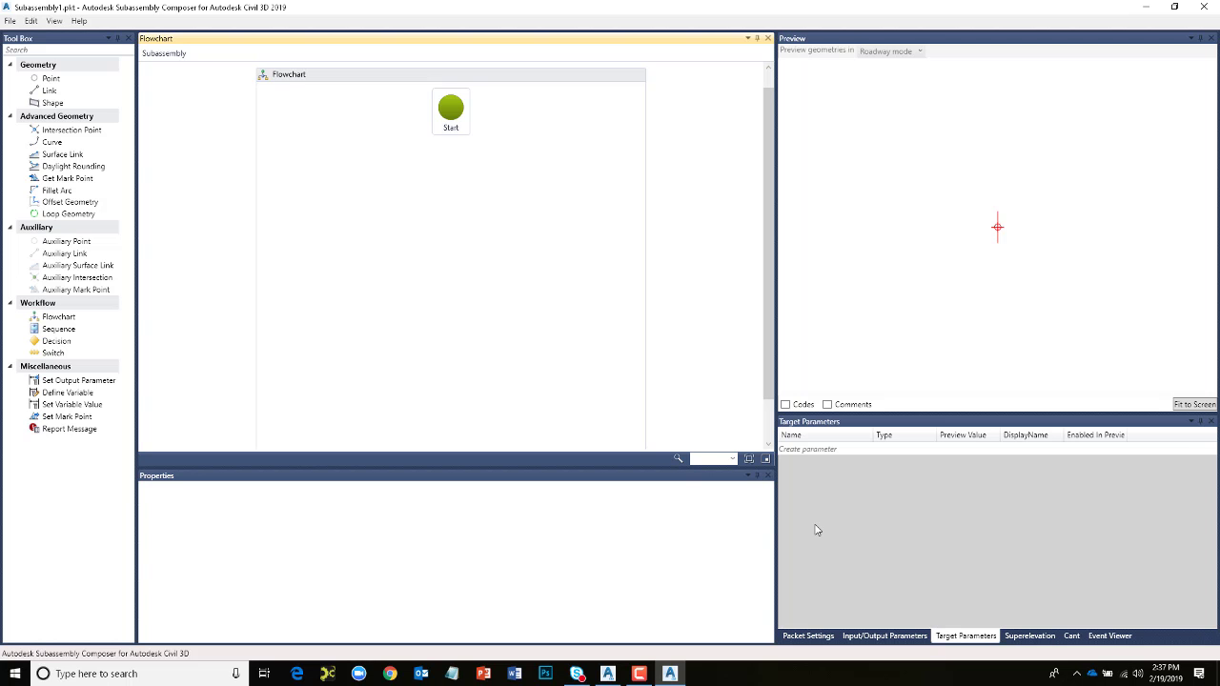
# Set the subassembly name to NumberGenerator in the packet settings
pyautogui.click(807, 636)
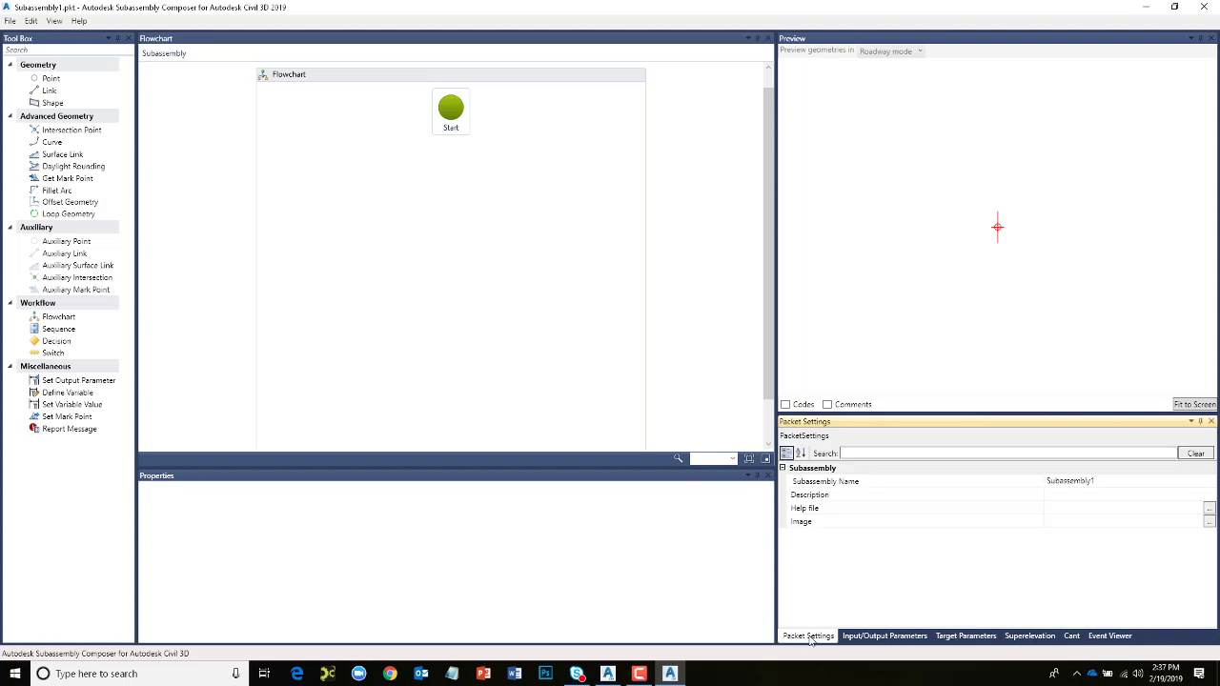
pyautogui.click(1056, 481)
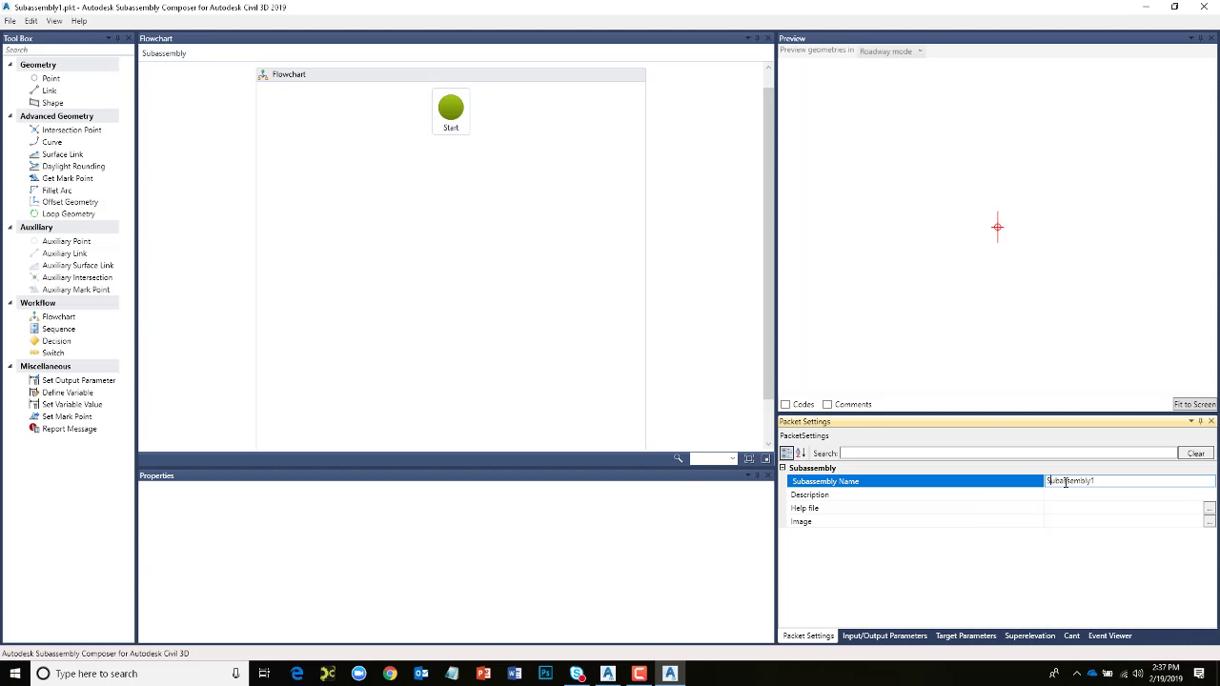
pyautogui.moveTo(1098, 480); pyautogui.dragTo(1046, 484)
pyautogui.write('NumberGenerator')
pyautogui.press('Return')
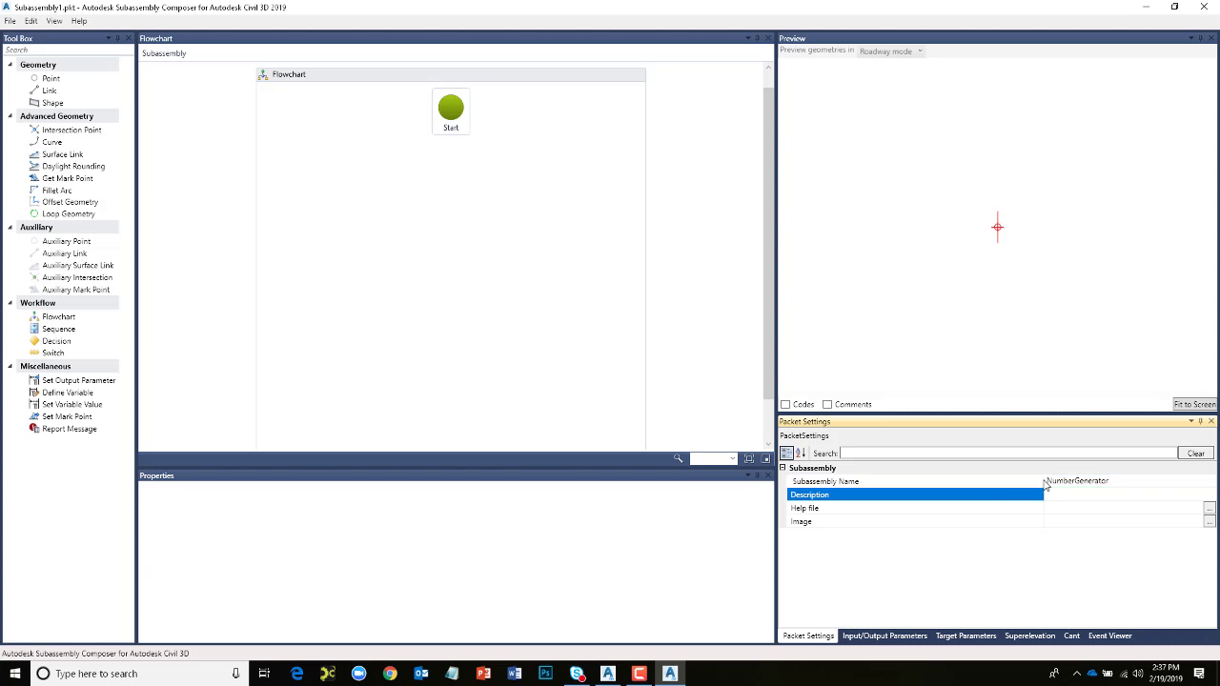
# Enter "Calculates values for transitions." as the subassembly's description
pyautogui.click(1074, 493)
pyautogui.write('Calcula')
pyautogui.write('tes nu')
pyautogui.press('BackSpace')
pyautogui.press('BackSpace')
pyautogui.write('value')
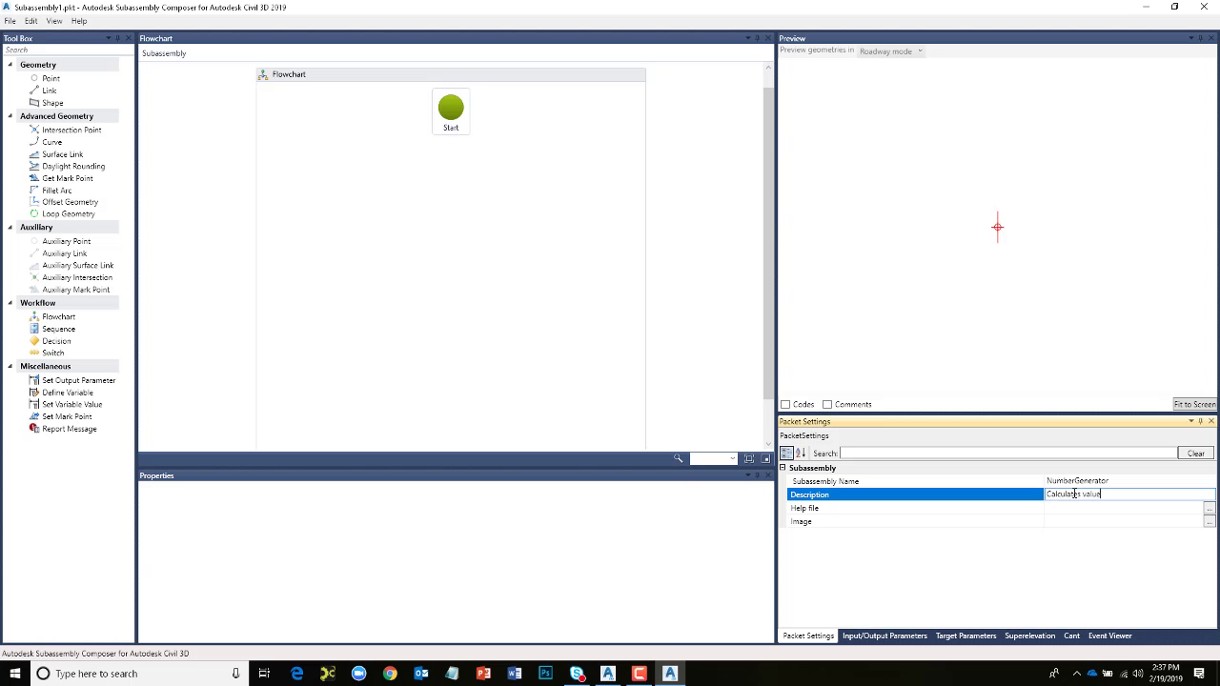
pyautogui.write('s for transitions.')
# Create a target parameter for the subassembly and set its type to Elevation
pyautogui.click(969, 636)
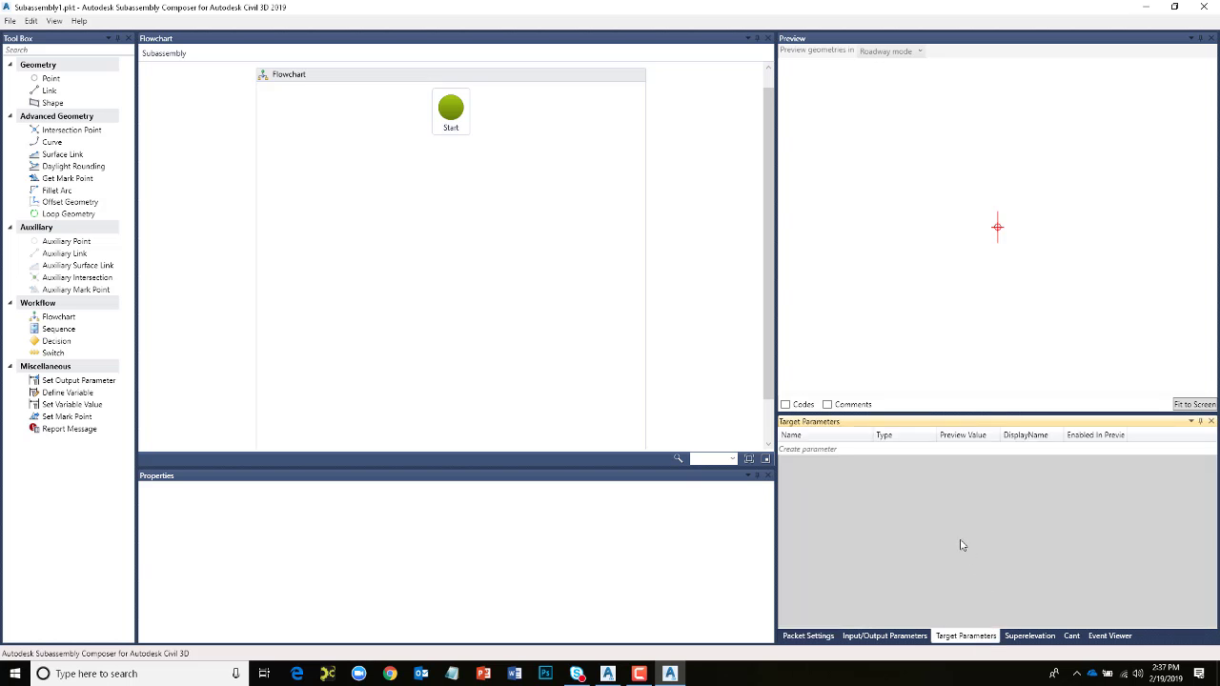
pyautogui.click(826, 454)
pyautogui.click(830, 451)
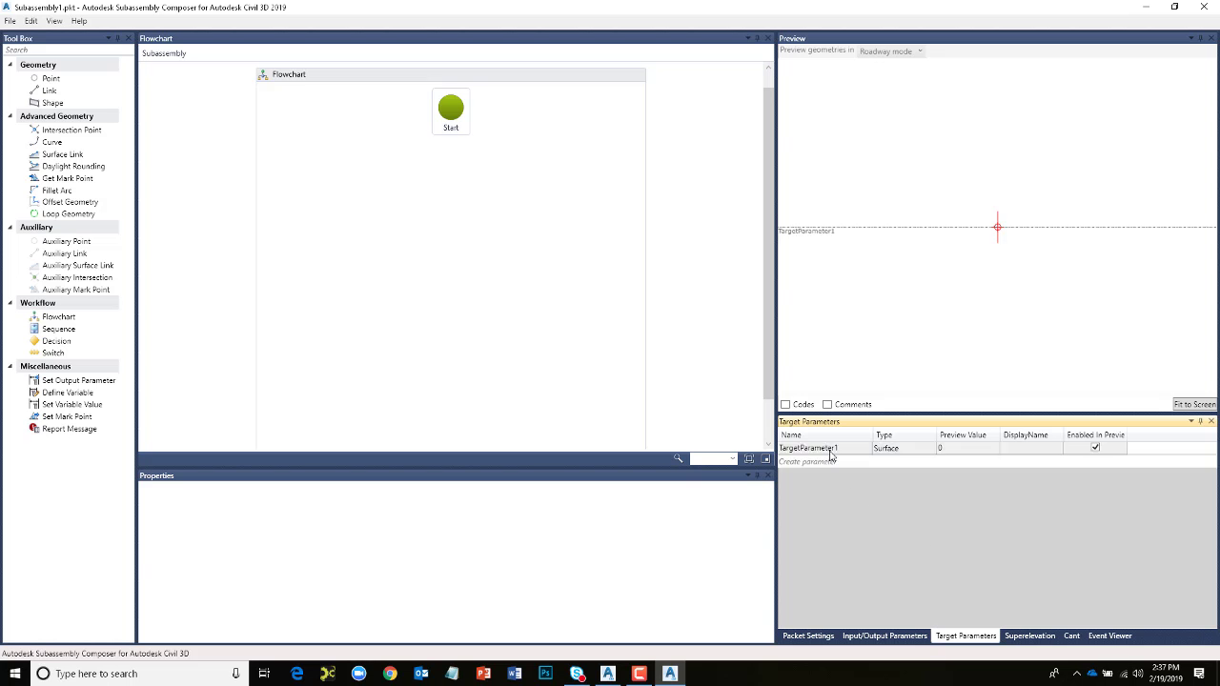
pyautogui.click(884, 449)
pyautogui.click(887, 449)
pyautogui.click(889, 460)
# Rename the elevation target parameter to NumericControlLine and give it the display name NCL
pyautogui.click(842, 453)
pyautogui.click(842, 452)
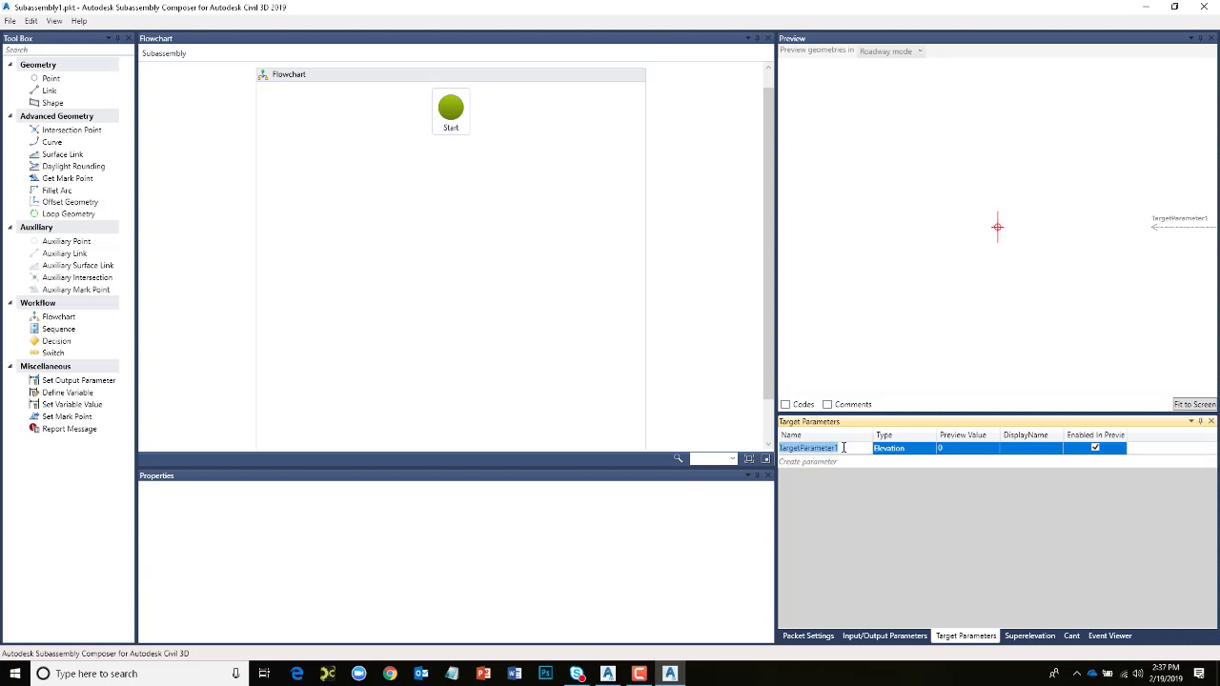
pyautogui.write('Numb')
pyautogui.write('ricControl')
pyautogui.write('Lin')
pyautogui.write('e')
pyautogui.press('Return')
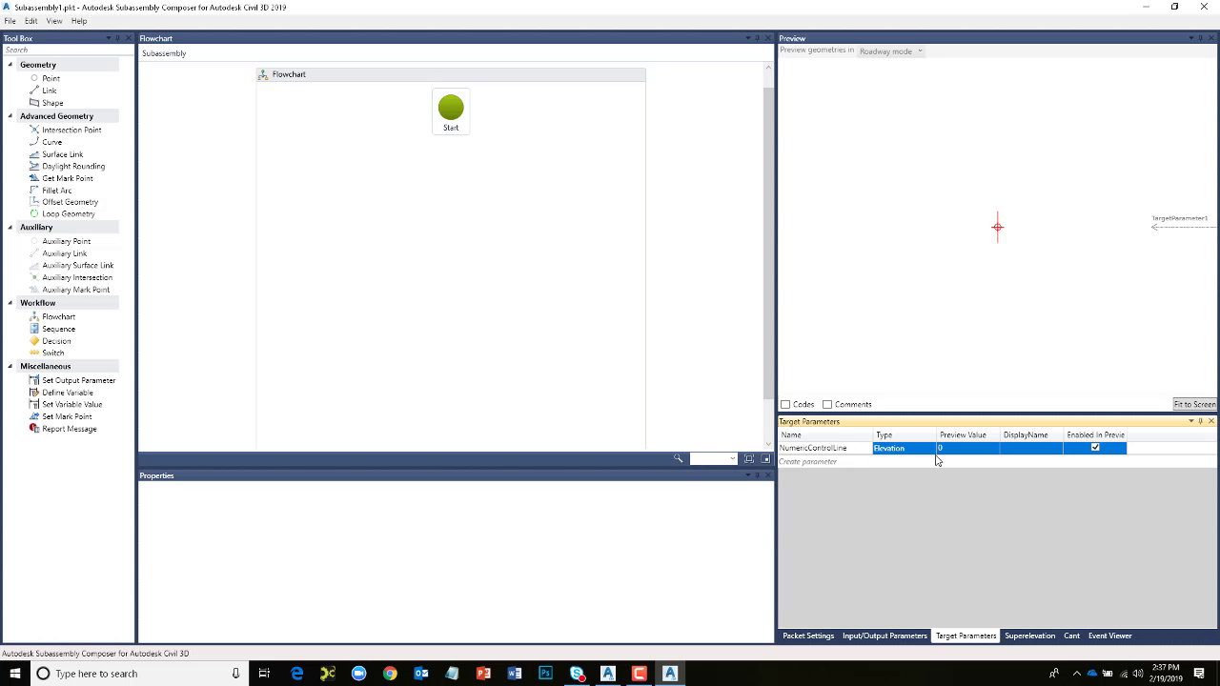
pyautogui.click(1012, 450)
pyautogui.write('NCL')
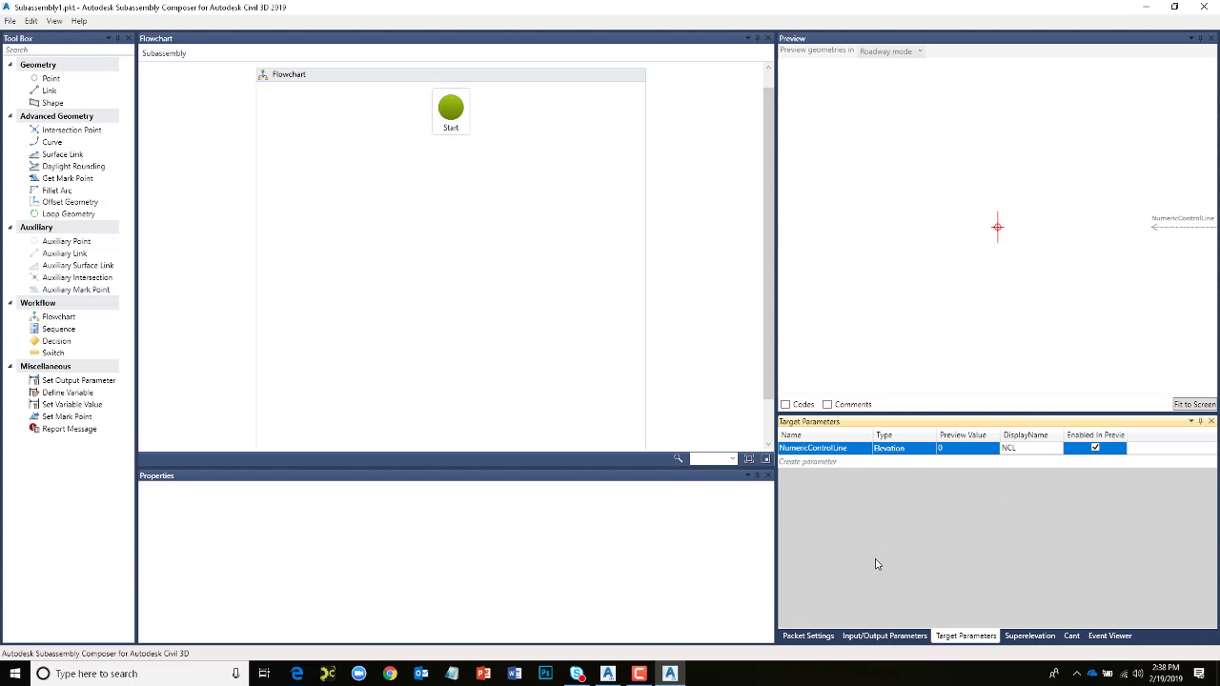
# Set the default value of the Side input parameter to Right
pyautogui.click(884, 637)
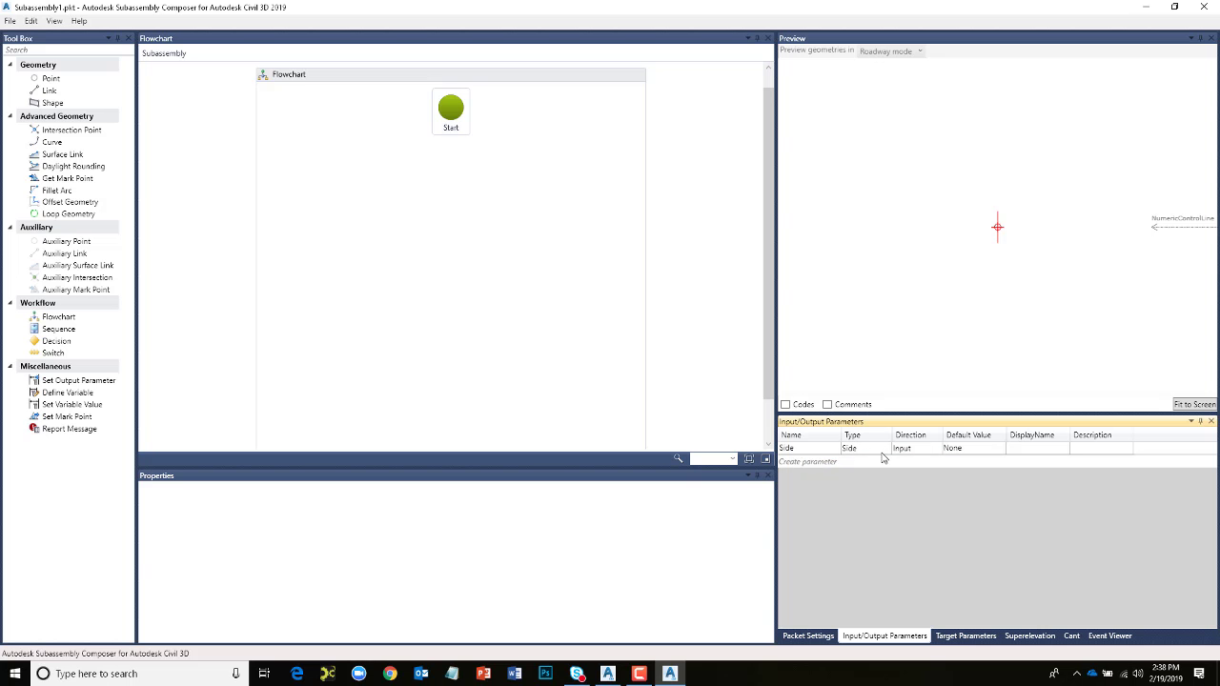
pyautogui.click(951, 449)
pyautogui.click(956, 449)
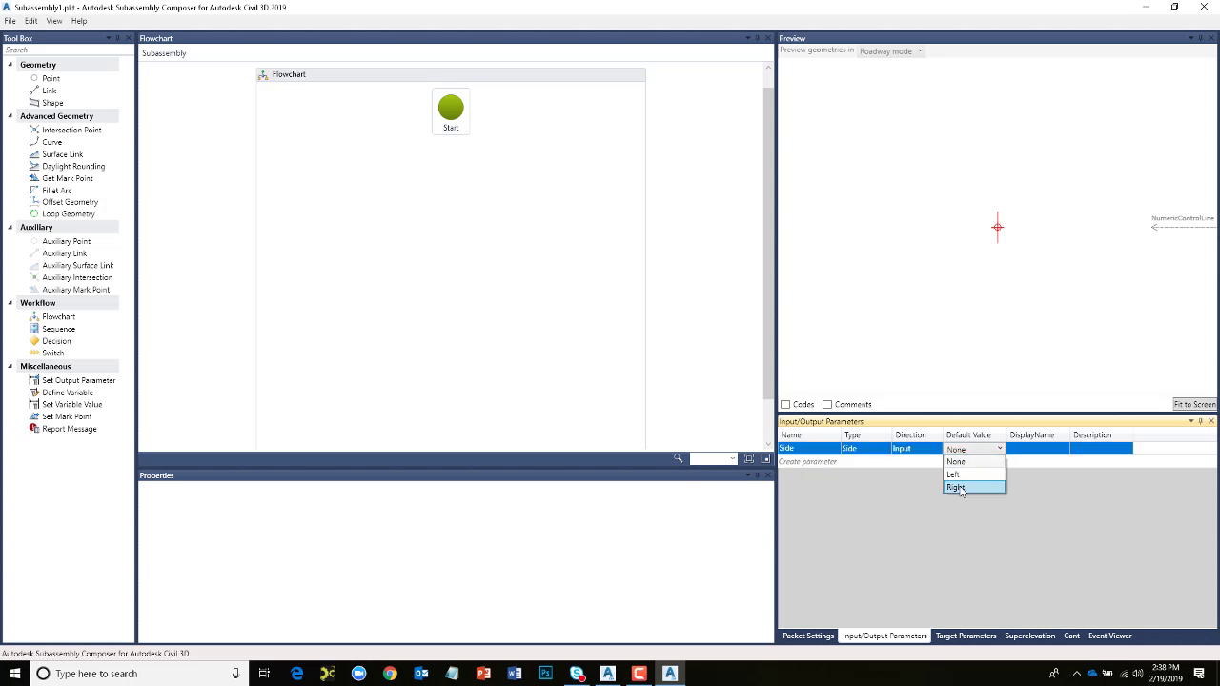
pyautogui.click(958, 488)
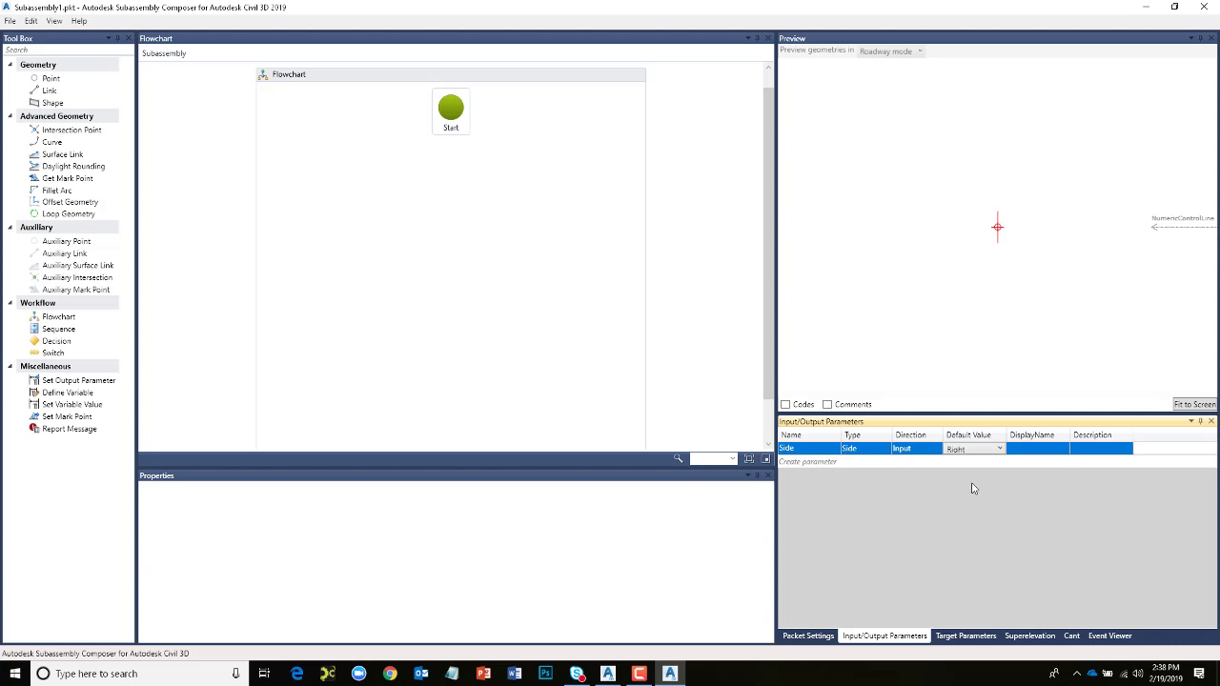
# Create a parameter named OutputParameter with direction Output, and place a Set Output Parameter element below Start in the flowchart
pyautogui.click(825, 466)
pyautogui.click(815, 461)
pyautogui.click(818, 461)
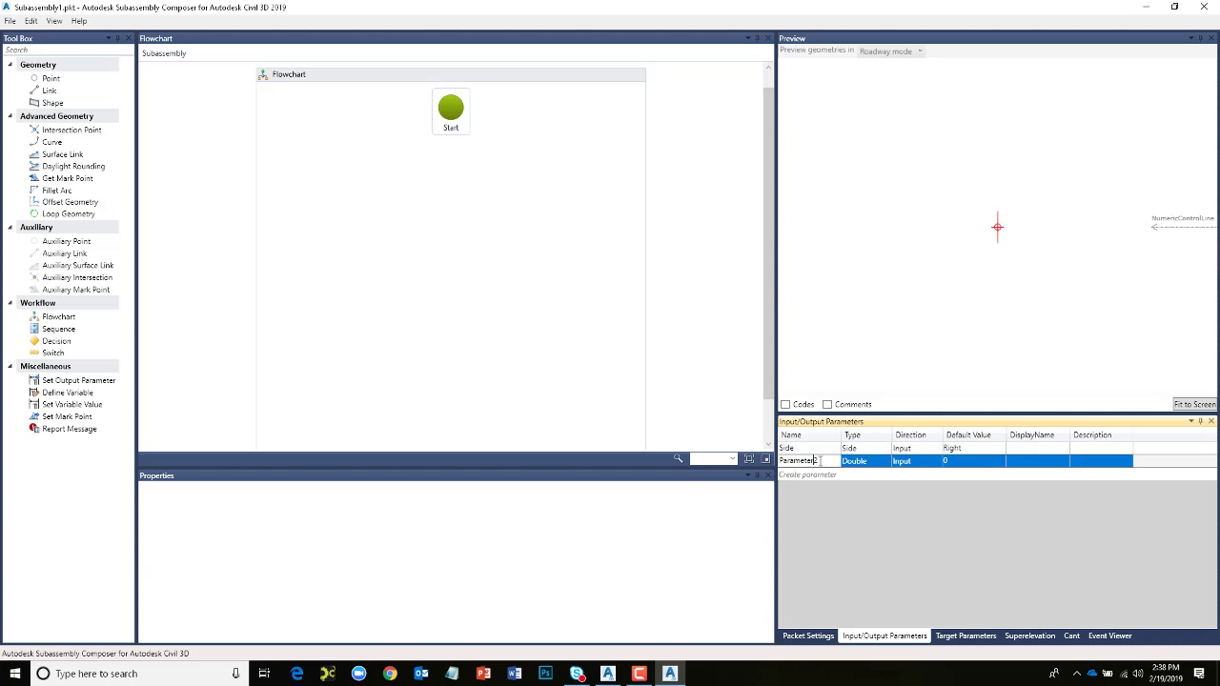
pyautogui.moveTo(819, 459); pyautogui.dragTo(781, 461)
pyautogui.press('BackSpace')
pyautogui.write('OutputParameter')
pyautogui.click(904, 465)
pyautogui.click(910, 462)
pyautogui.click(910, 491)
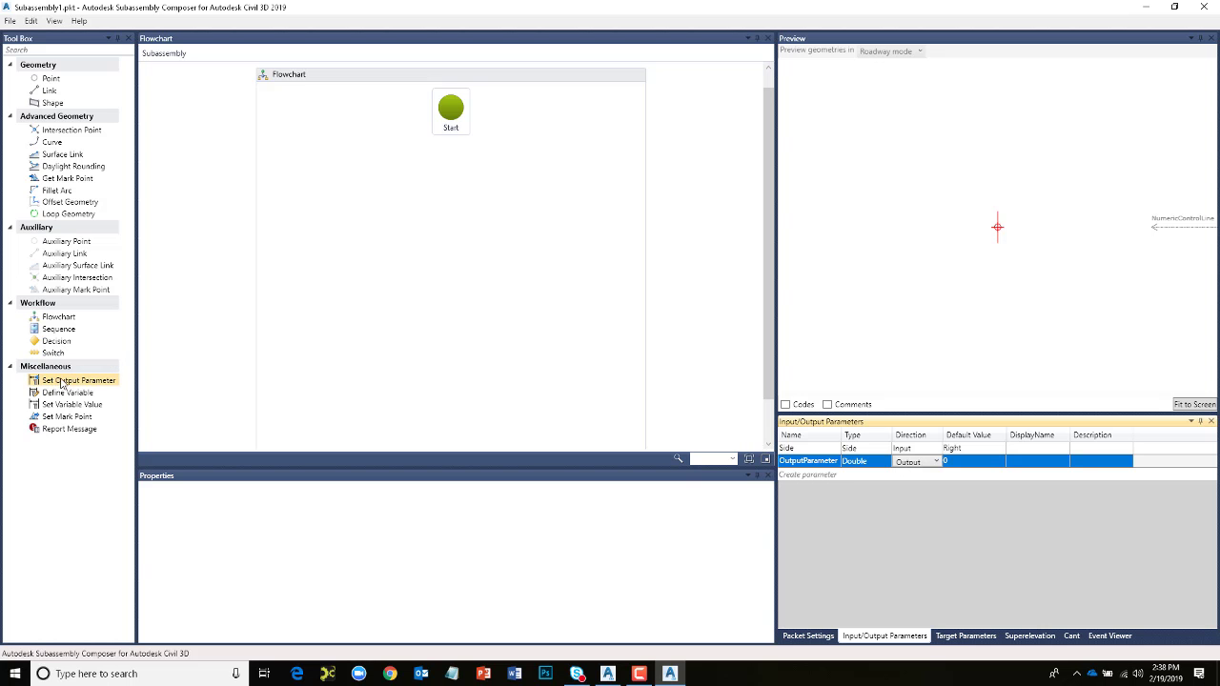
pyautogui.moveTo(61, 381); pyautogui.dragTo(453, 170)
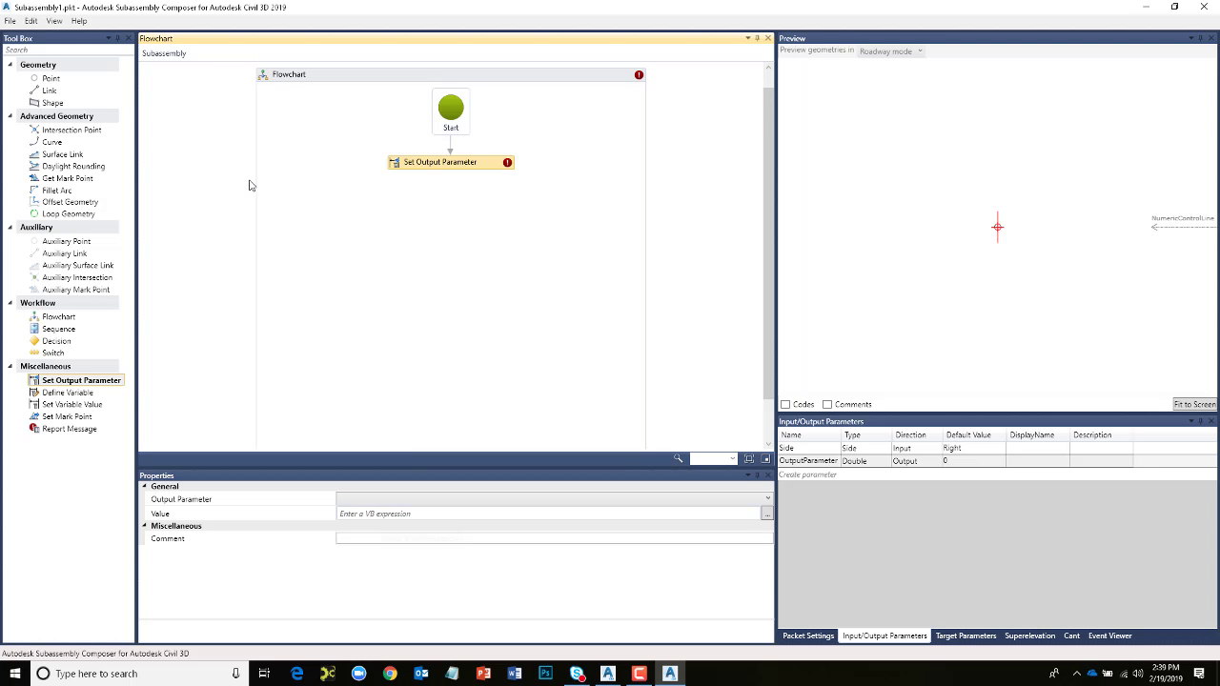
# Look up the Elevation Target Class among the API functions in the online help, and close the browser after reading it
pyautogui.click(79, 21)
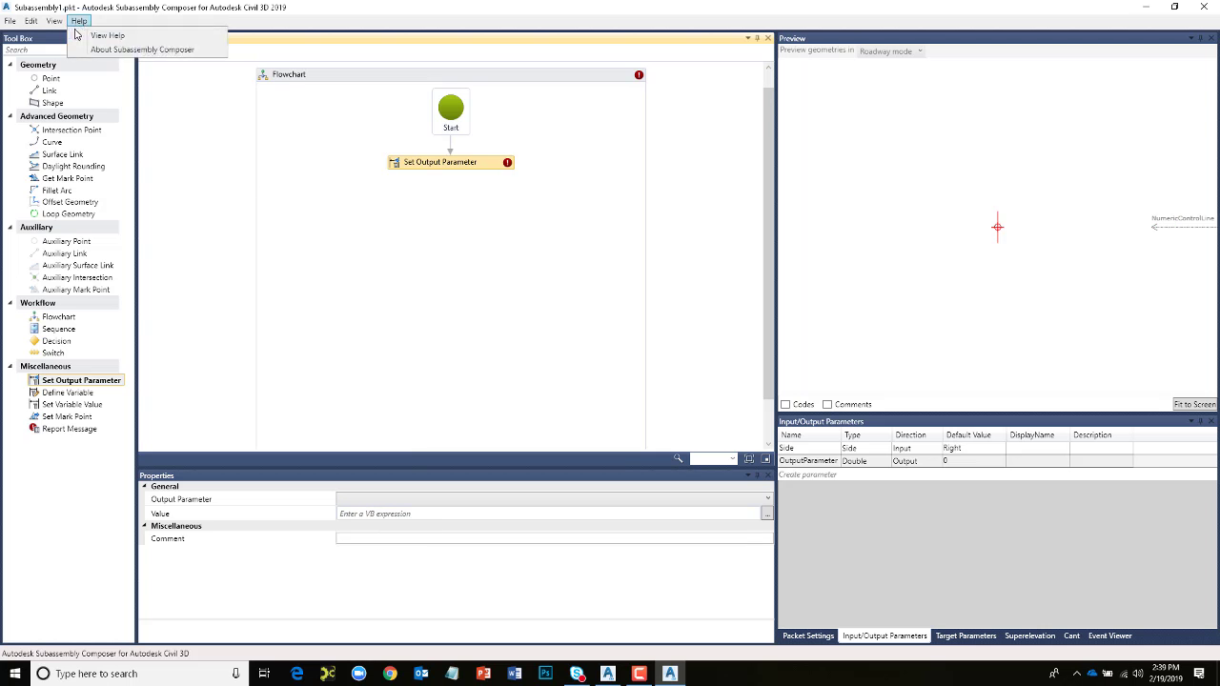
pyautogui.click(106, 36)
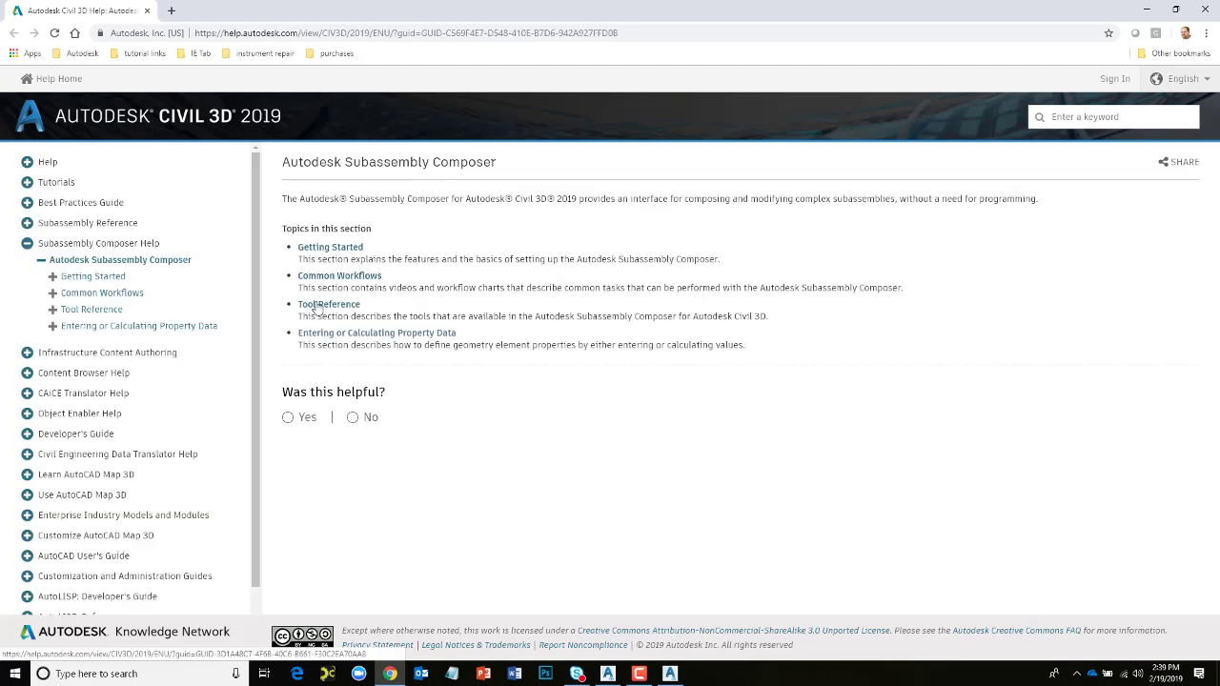
pyautogui.click(312, 337)
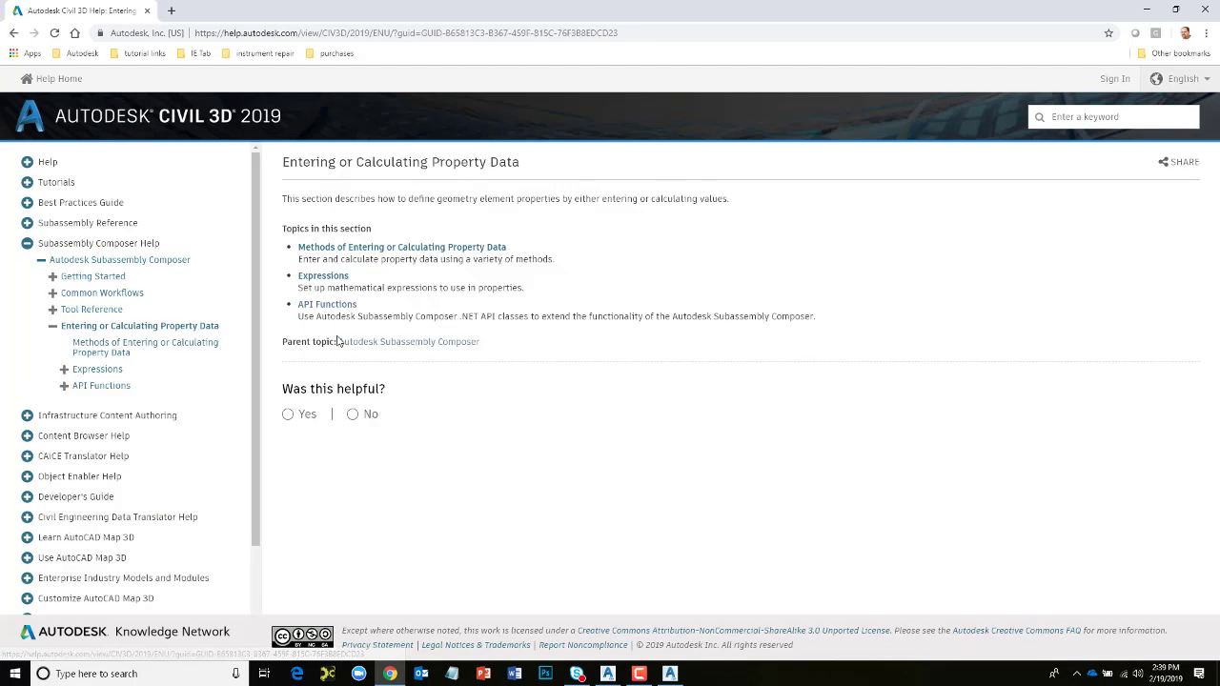
pyautogui.click(323, 305)
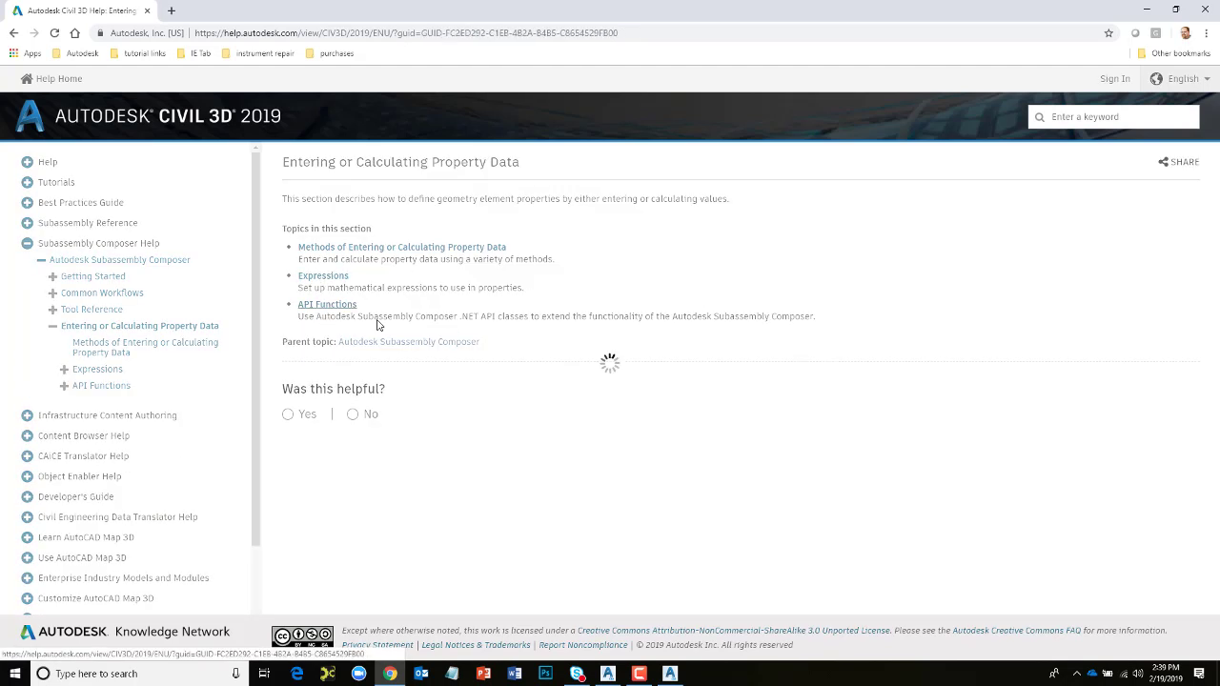
pyautogui.click(315, 351)
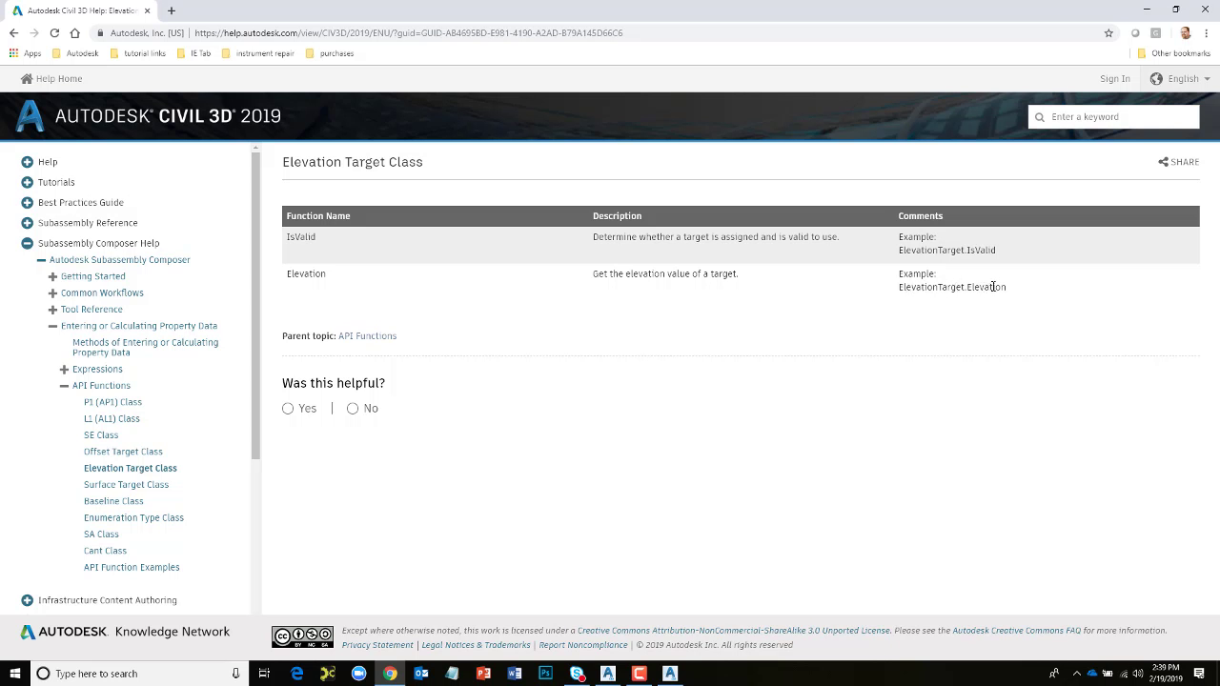
pyautogui.click(1206, 12)
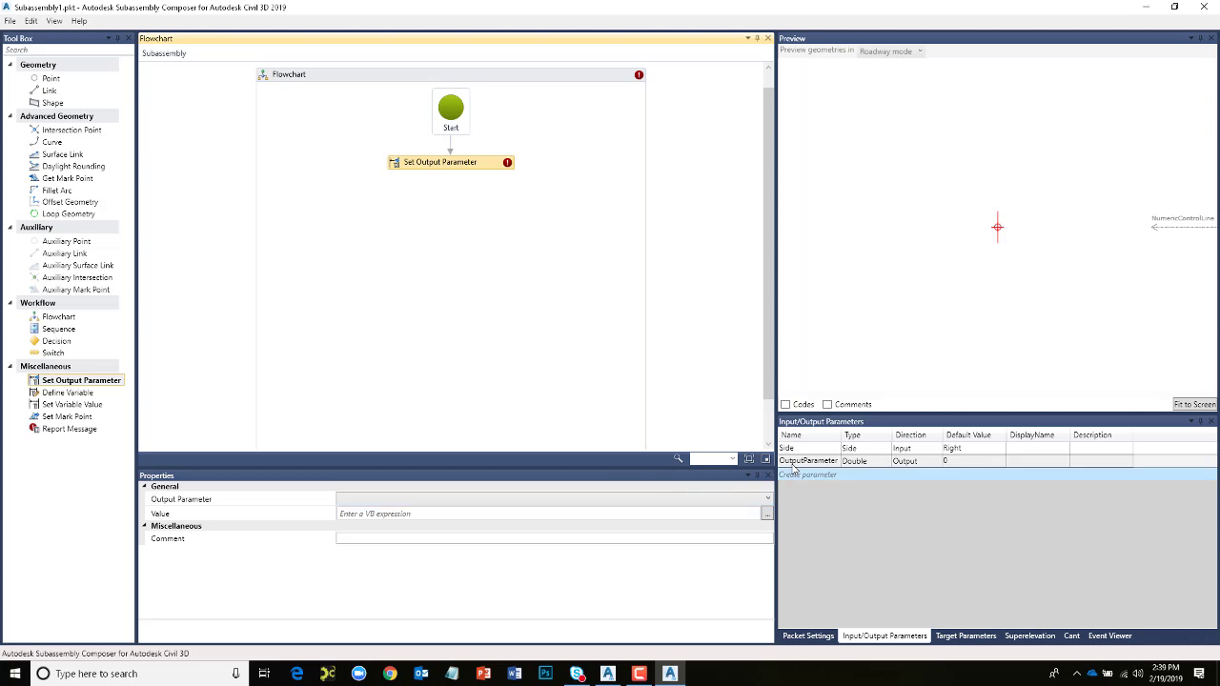
# Assign OutputParameter to the Set Output Parameter element with the value expression NumericControlLine.Elevation
pyautogui.click(607, 501)
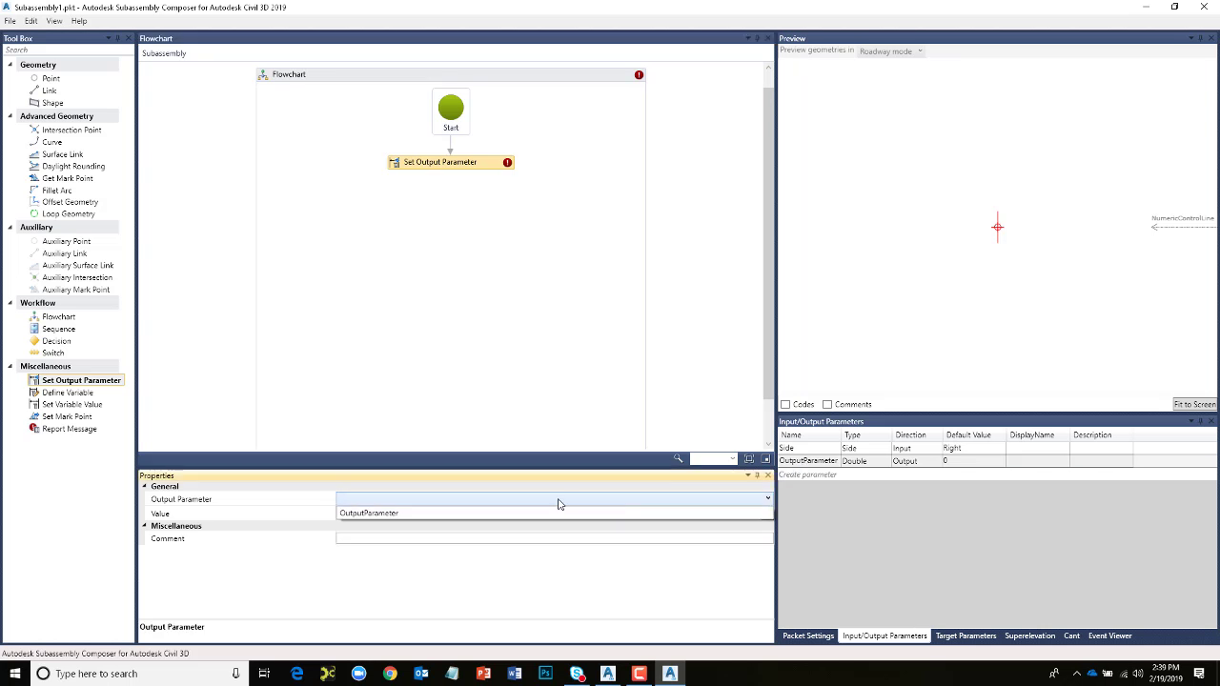
pyautogui.click(378, 515)
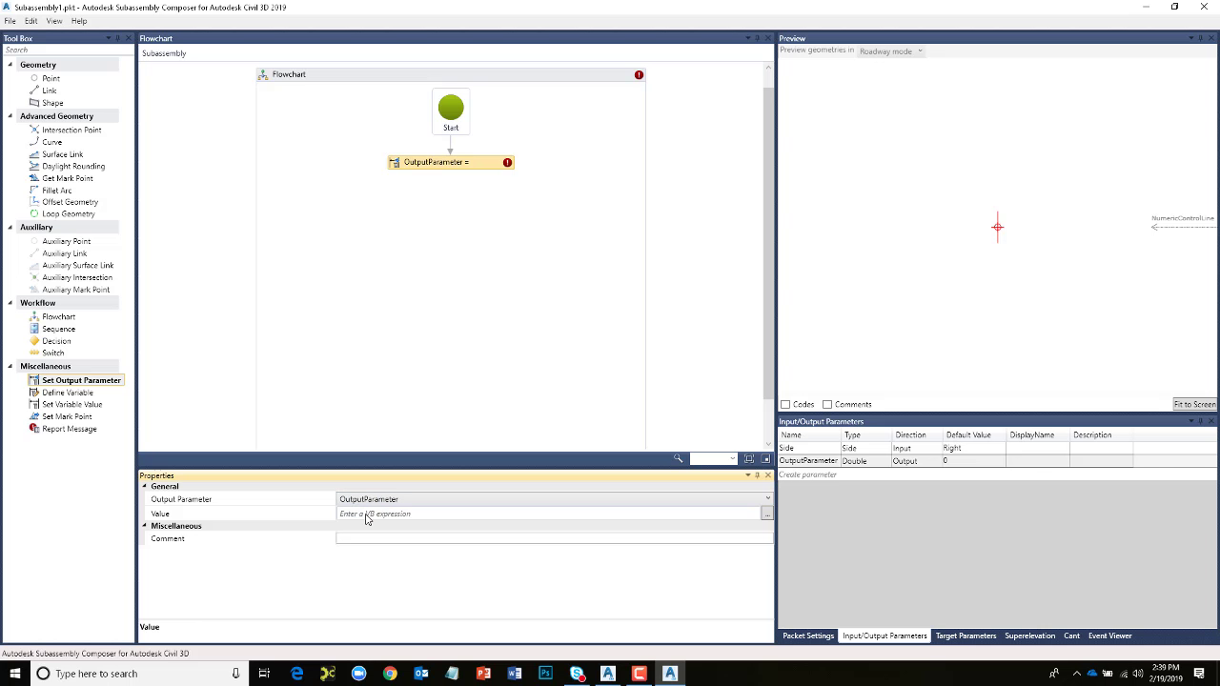
pyautogui.click(366, 515)
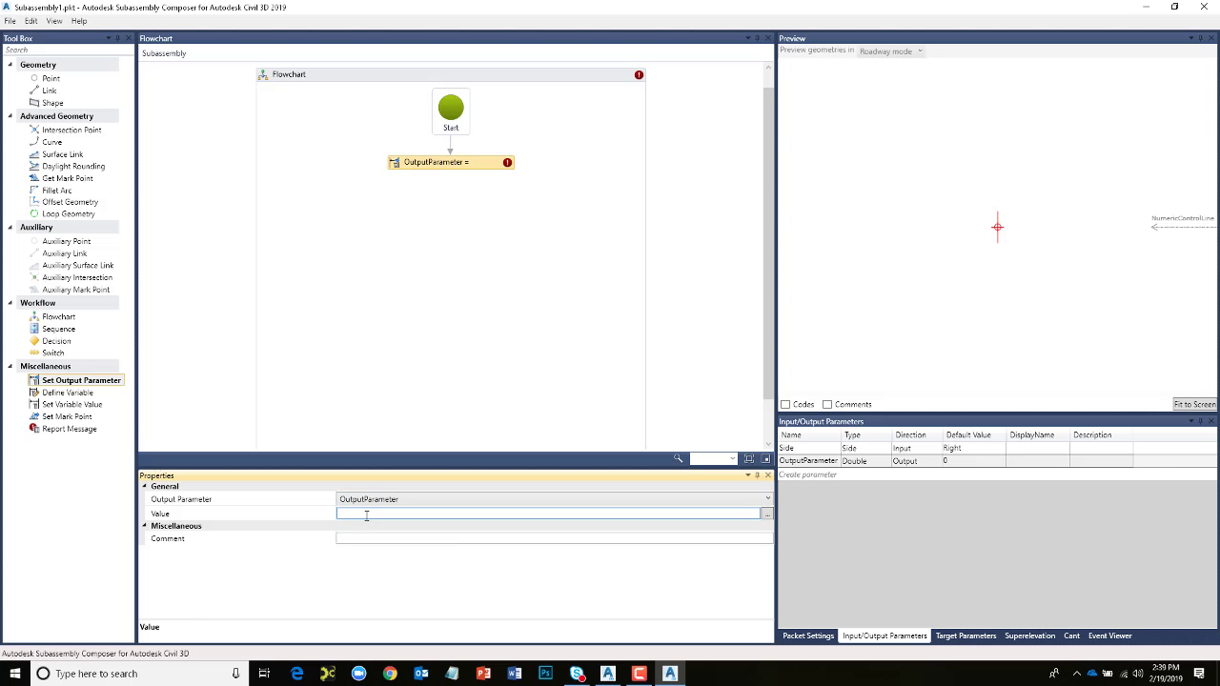
pyautogui.write('NumericControlLine.Elevation')
pyautogui.press('Return')
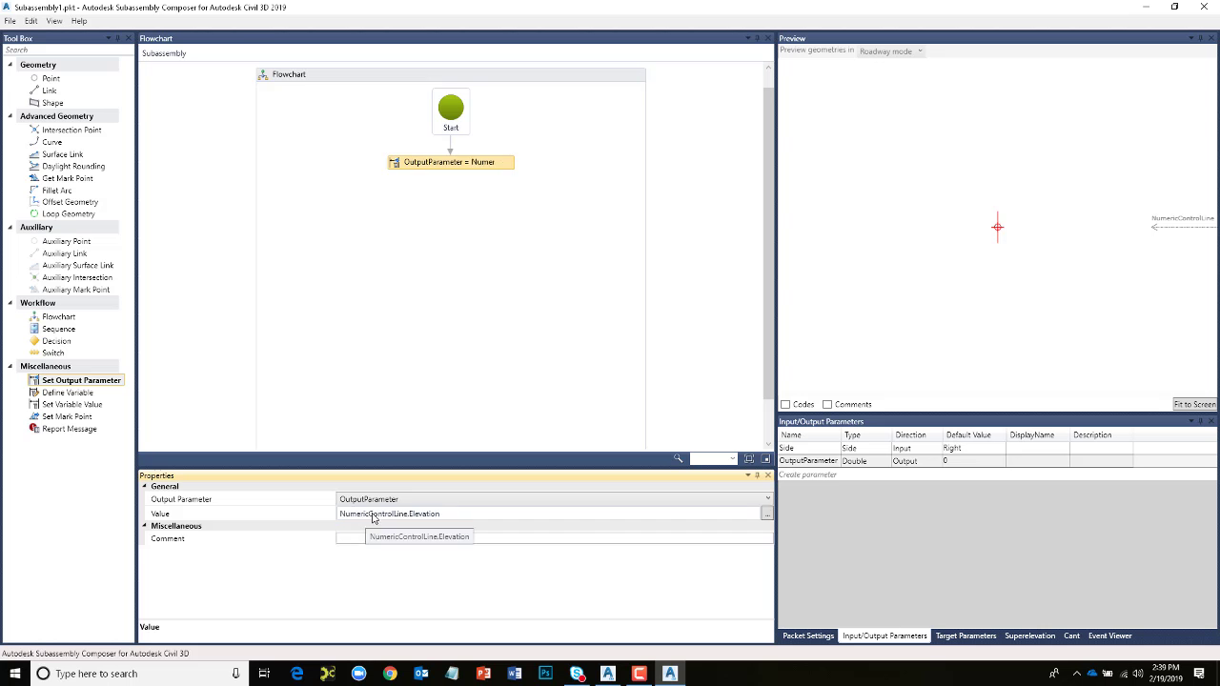
pyautogui.click(446, 539)
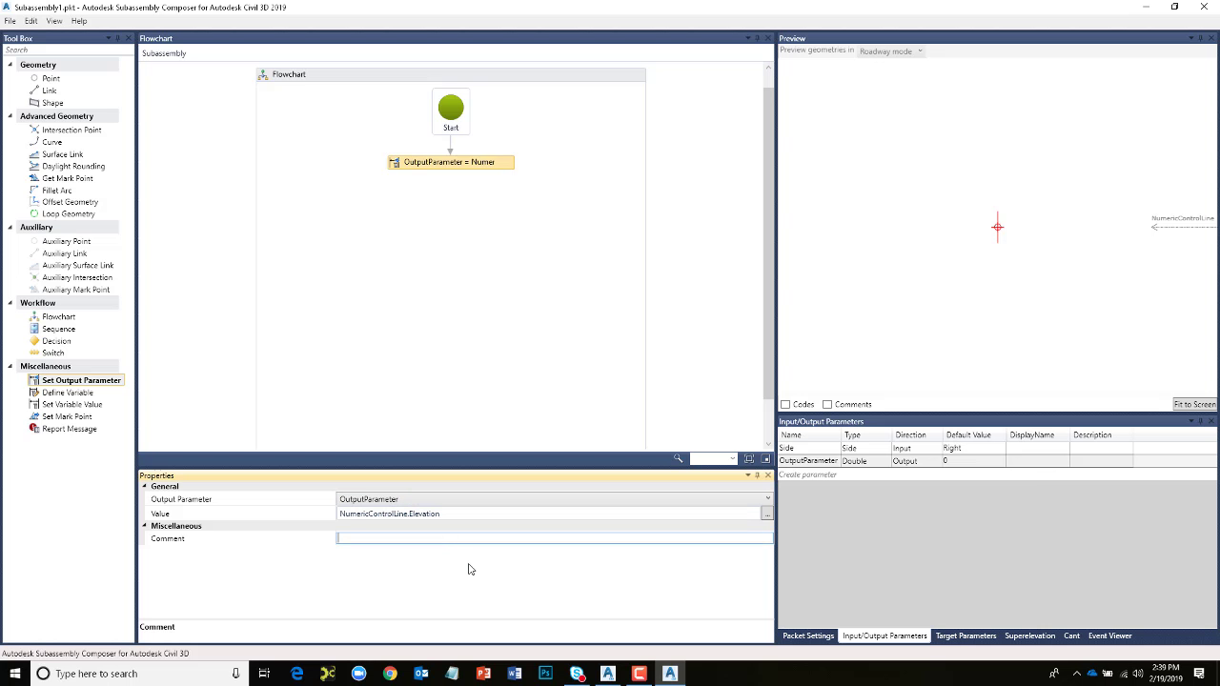
# Save the subassembly as NumberGenerator in the testPKT folder on the Desktop
pyautogui.click(13, 22)
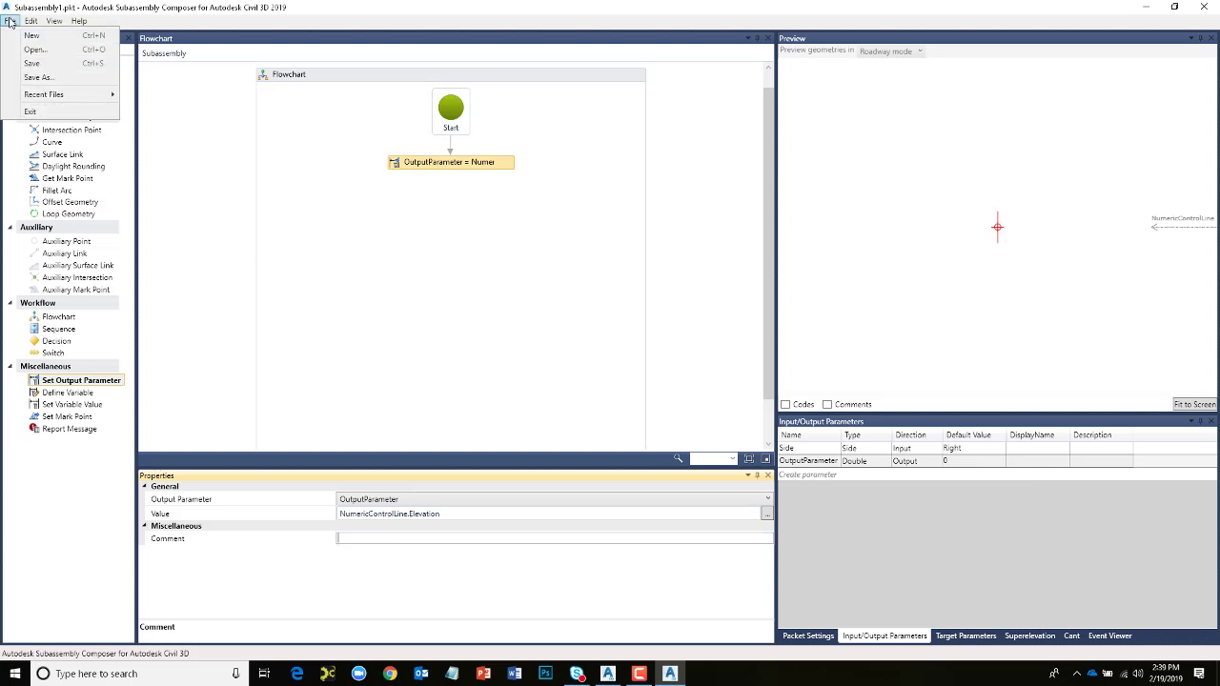
pyautogui.click(34, 78)
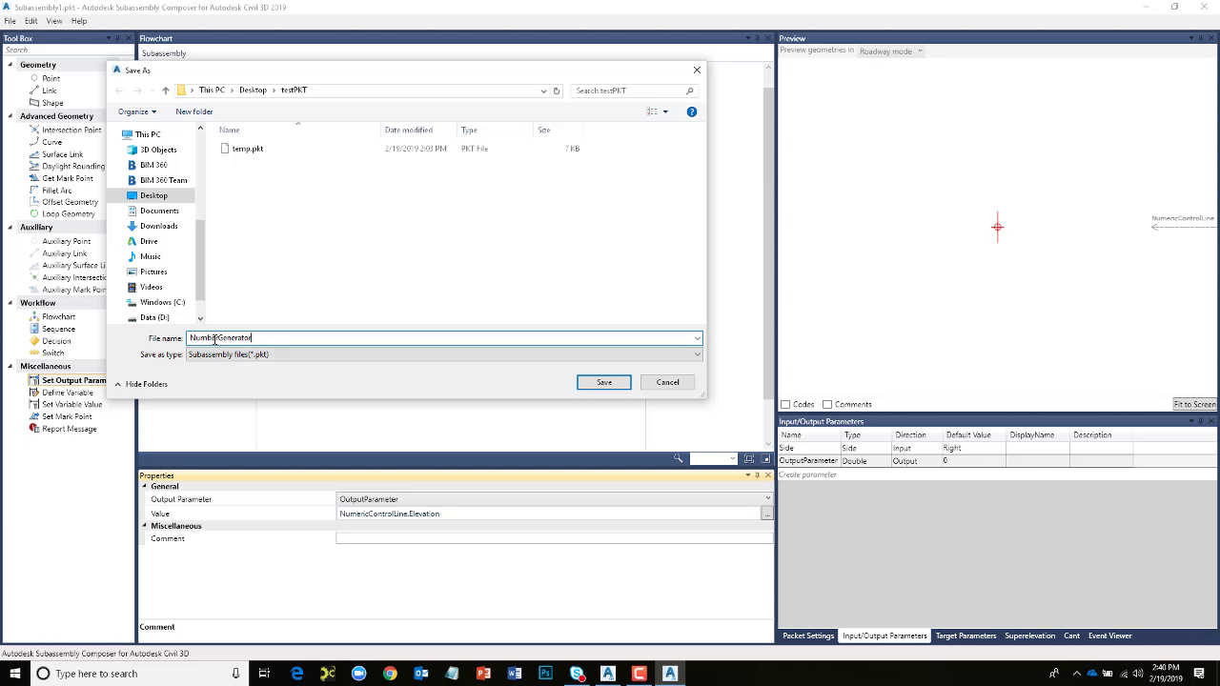
pyautogui.press('Return')
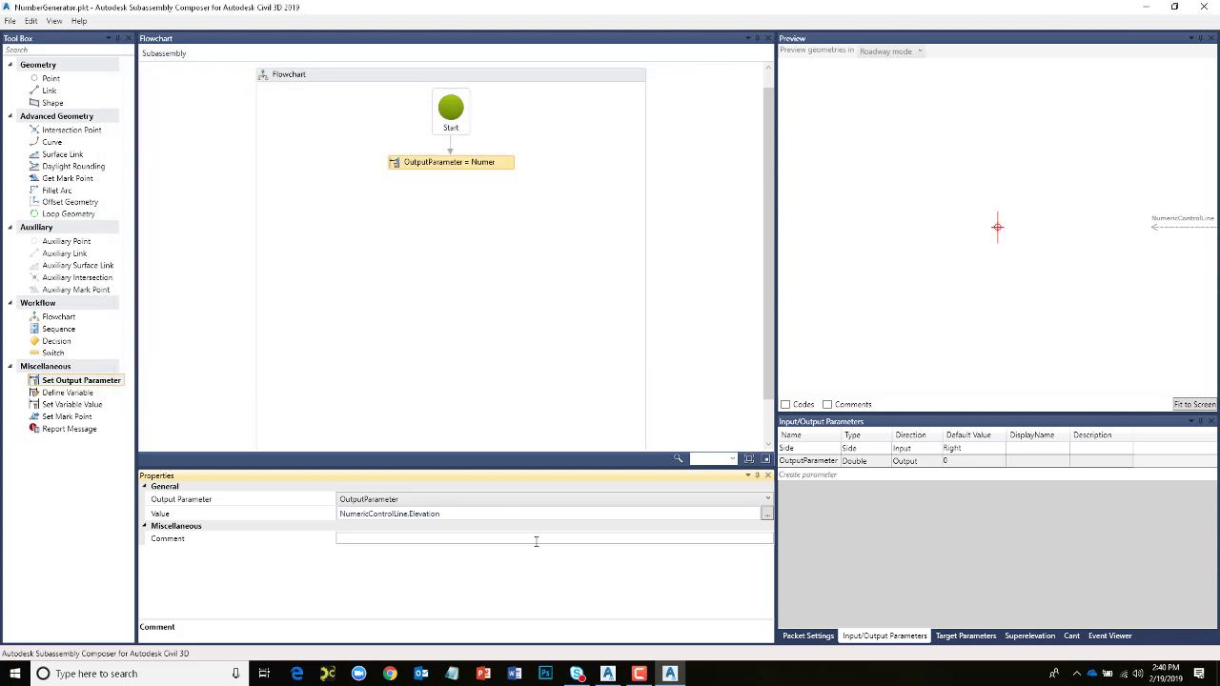
# Switch to Civil 3D and examine the Main St. alignment, its corridor and the Main St. profile view
pyautogui.click(608, 673)
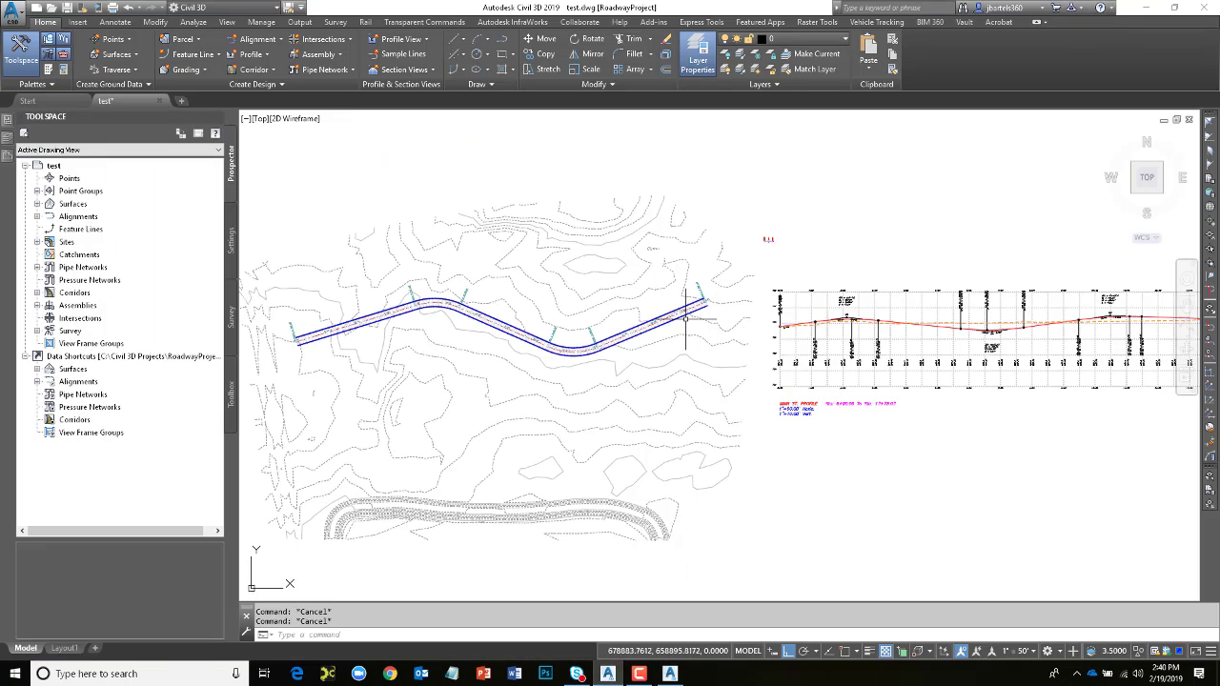
pyautogui.scroll(3, 679, 317)
pyautogui.scroll(6, 671, 269)
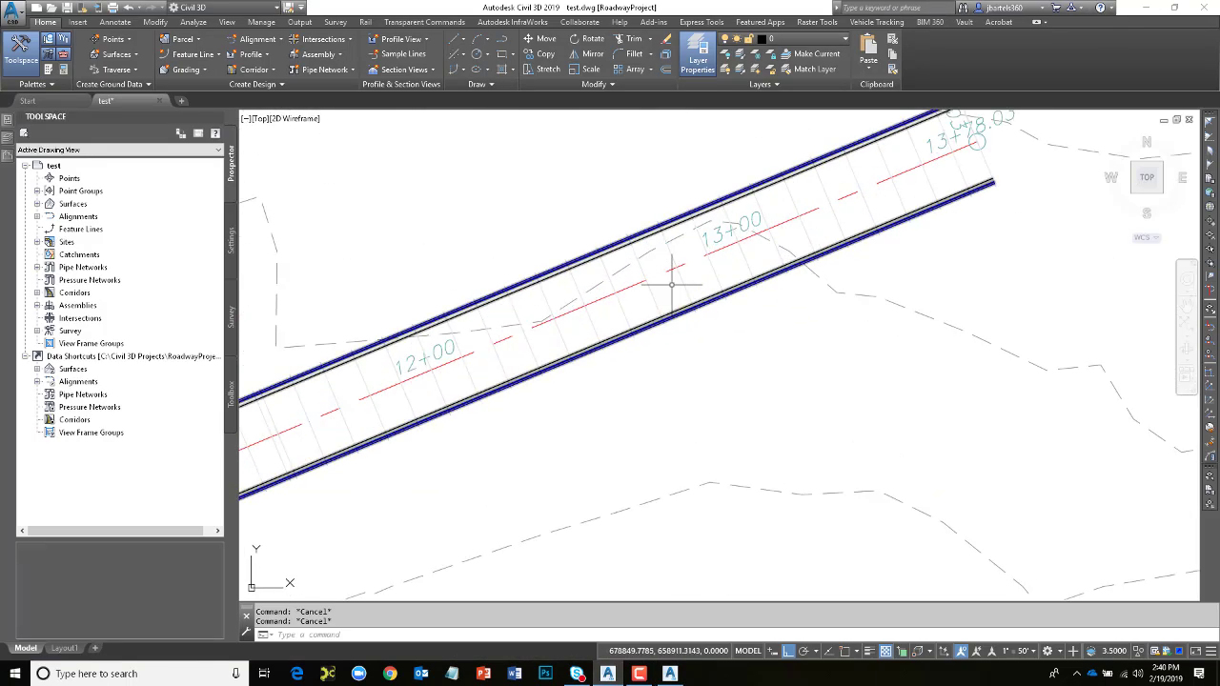
pyautogui.scroll(-2, 671, 268)
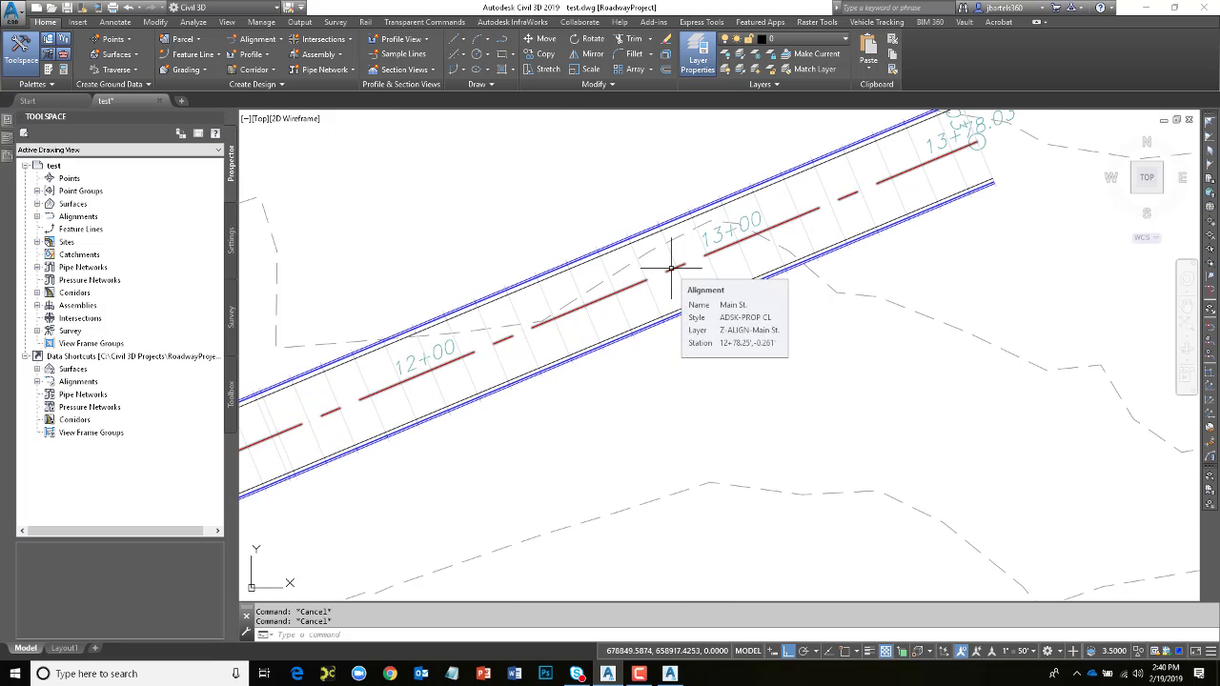
pyautogui.scroll(-2, 671, 267)
pyautogui.scroll(-2, 671, 269)
pyautogui.scroll(2, 994, 354)
pyautogui.moveTo(848, 283); pyautogui.dragTo(603, 334, button='middle')
pyautogui.scroll(2, 603, 335)
pyautogui.scroll(1, 603, 335)
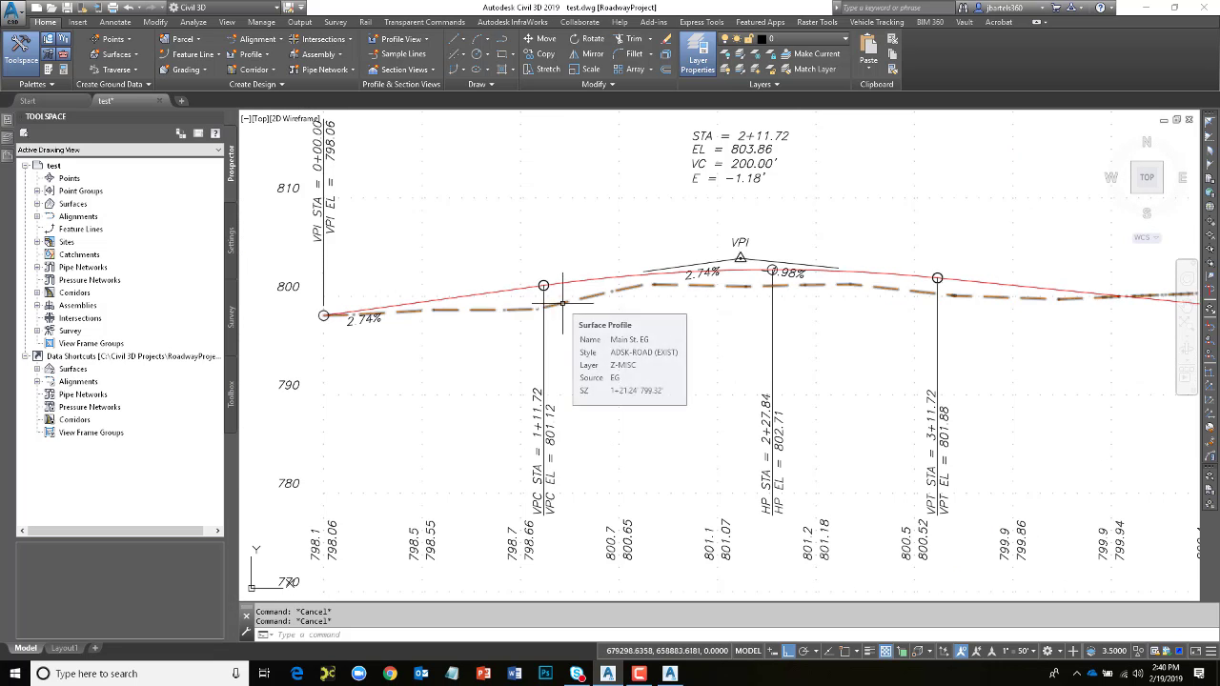
pyautogui.scroll(-5, 562, 303)
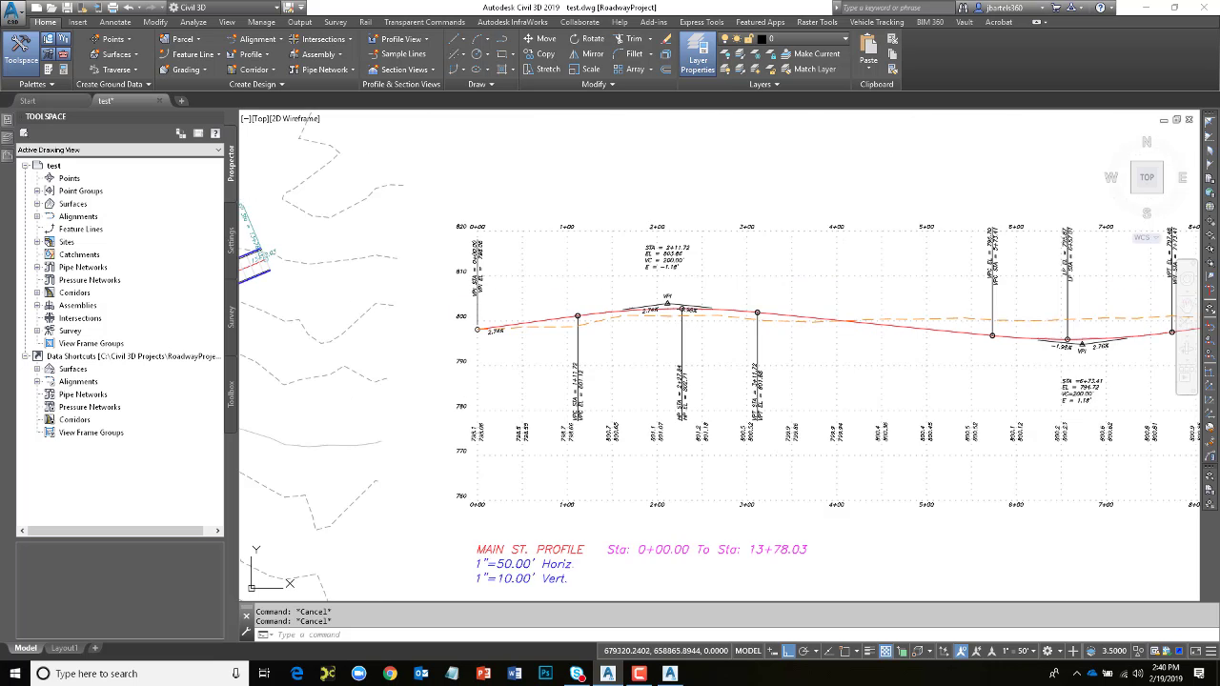
# Examine the Main St. assembly with its BasicLane and UrbanCurbGutterGeneral subassemblies
pyautogui.scroll(5, 491, 194)
pyautogui.scroll(5, 492, 194)
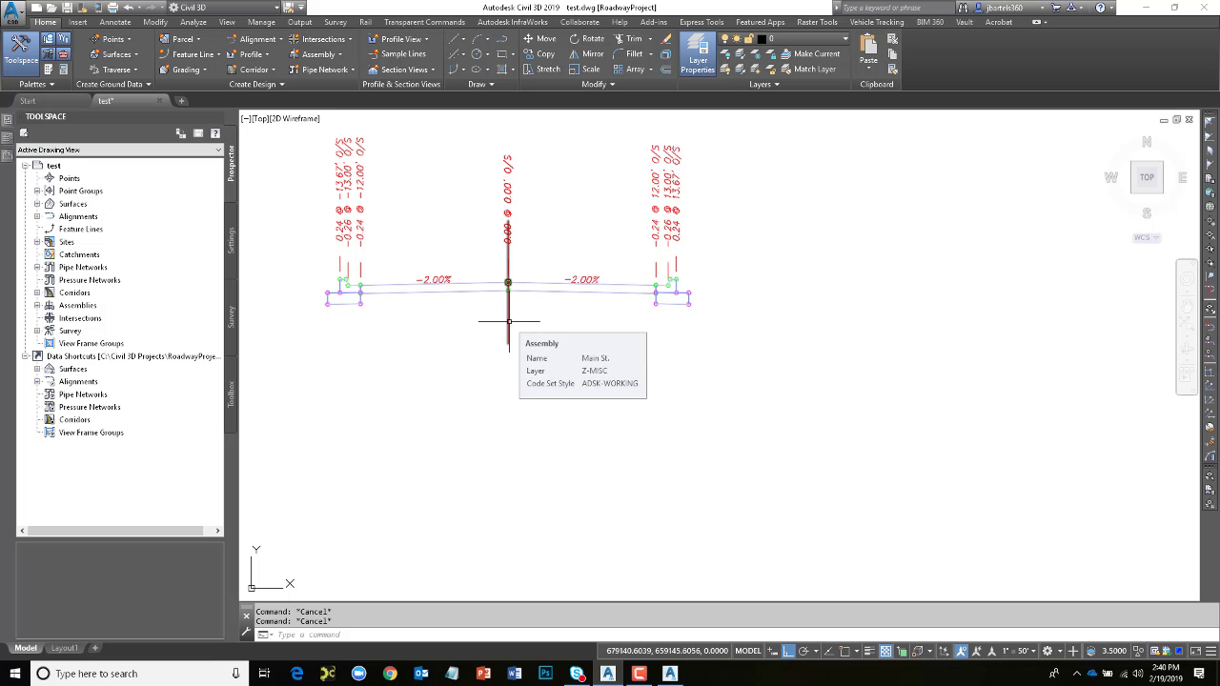
pyautogui.moveTo(581, 292)
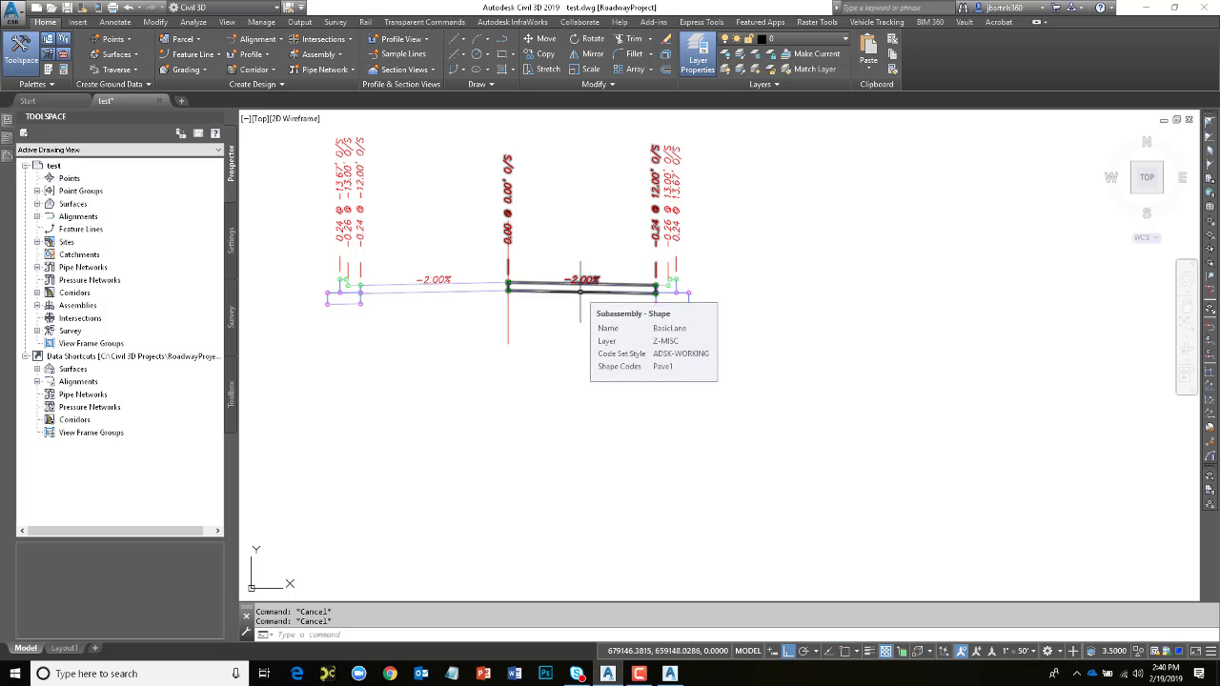
pyautogui.moveTo(667, 304)
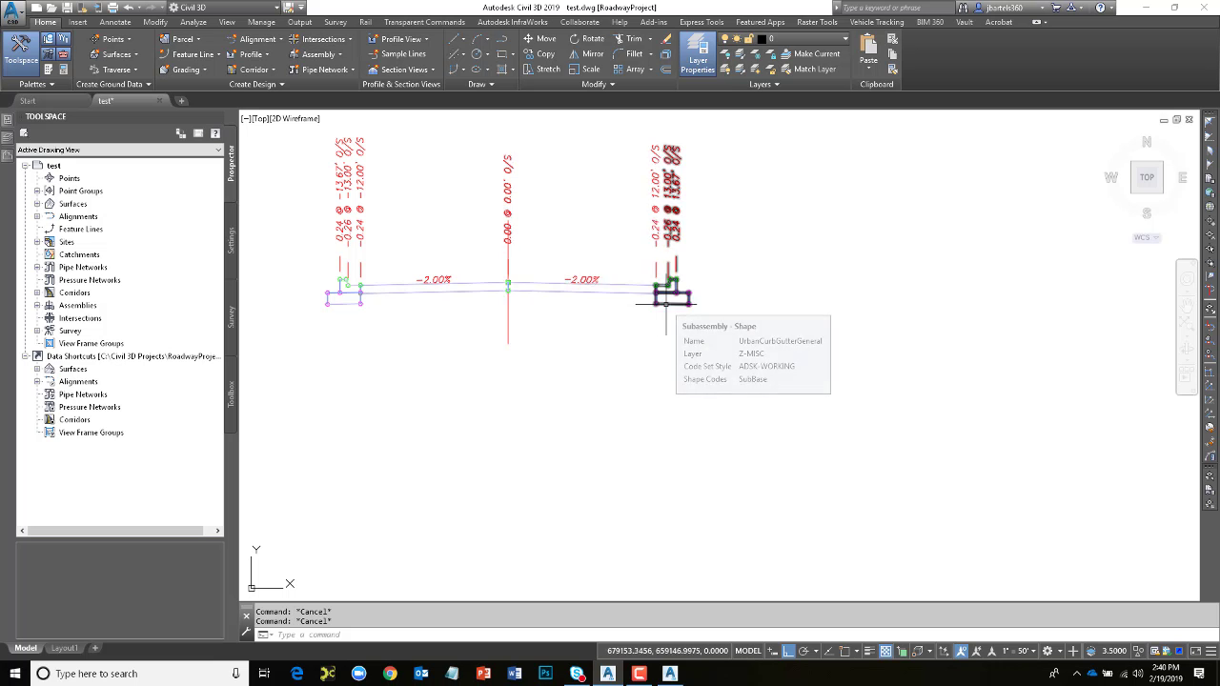
pyautogui.moveTo(662, 344); pyautogui.dragTo(584, 368, button='middle')
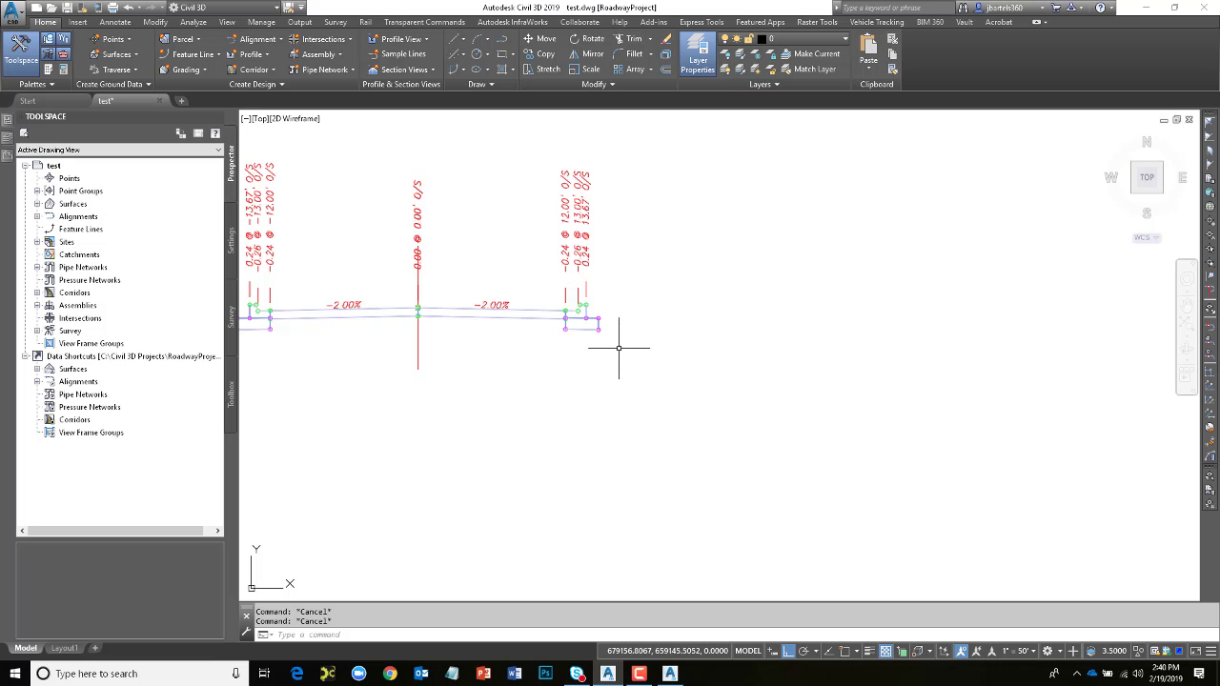
pyautogui.scroll(1, 622, 314)
pyautogui.scroll(1, 618, 314)
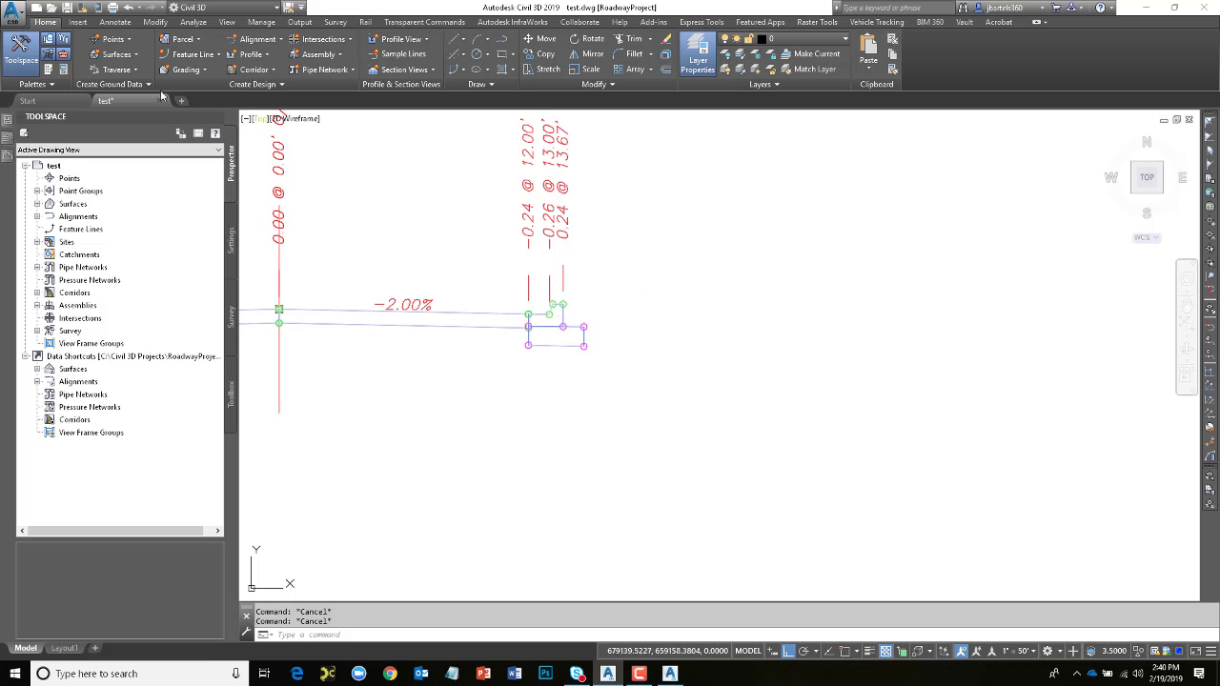
# Show the subassembly tool palettes, read the help page for UrbanCurbGutterGeneral including its target parameters, and close the help
pyautogui.hotkey('ctrl', '3')
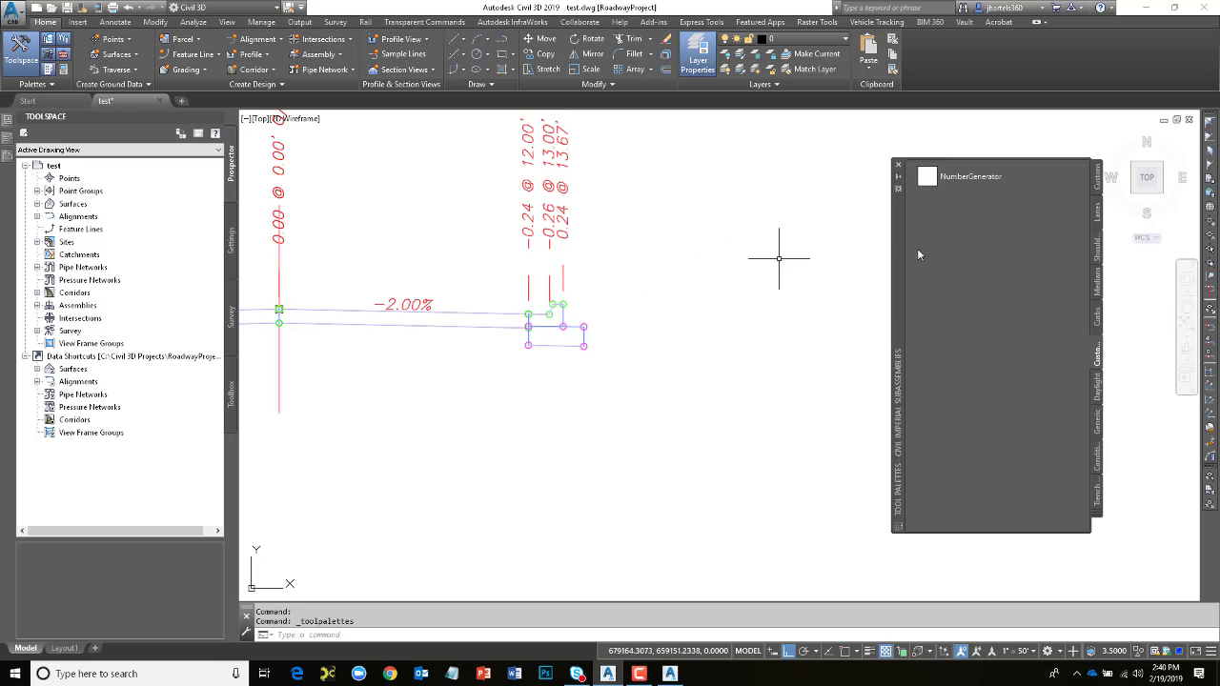
pyautogui.click(1097, 311)
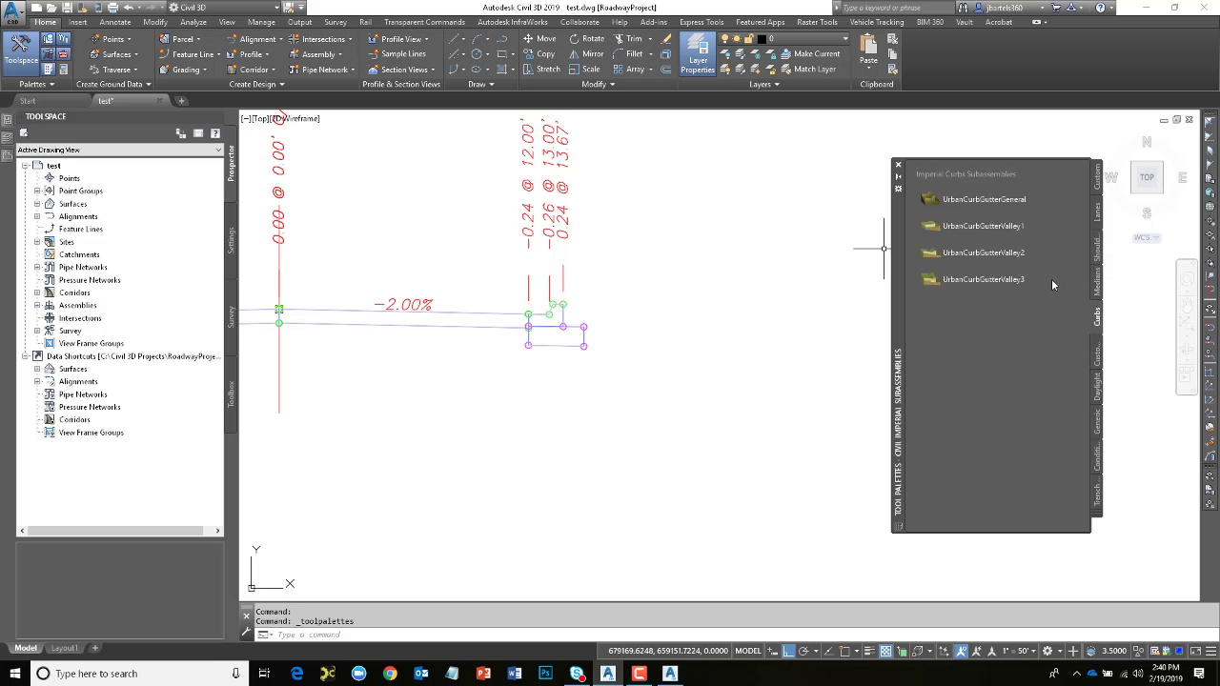
pyautogui.rightClick(956, 201)
pyautogui.click(986, 362)
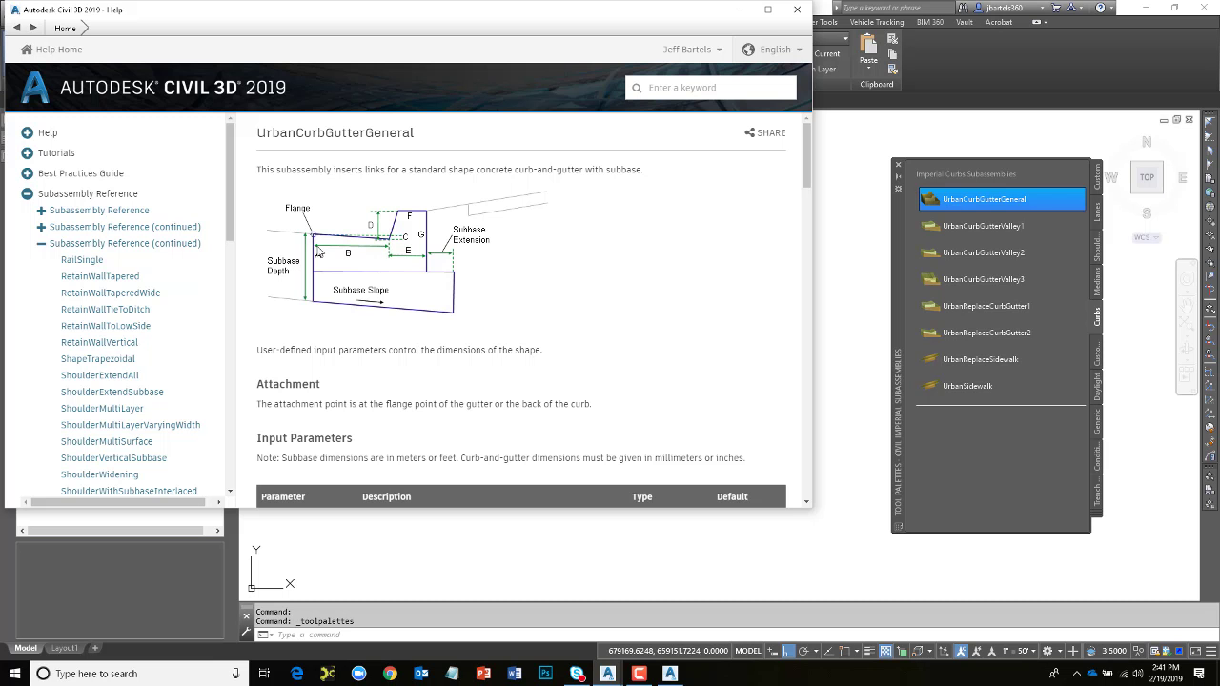
pyautogui.moveTo(807, 171); pyautogui.dragTo(810, 328)
pyautogui.scroll(-3, 452, 285)
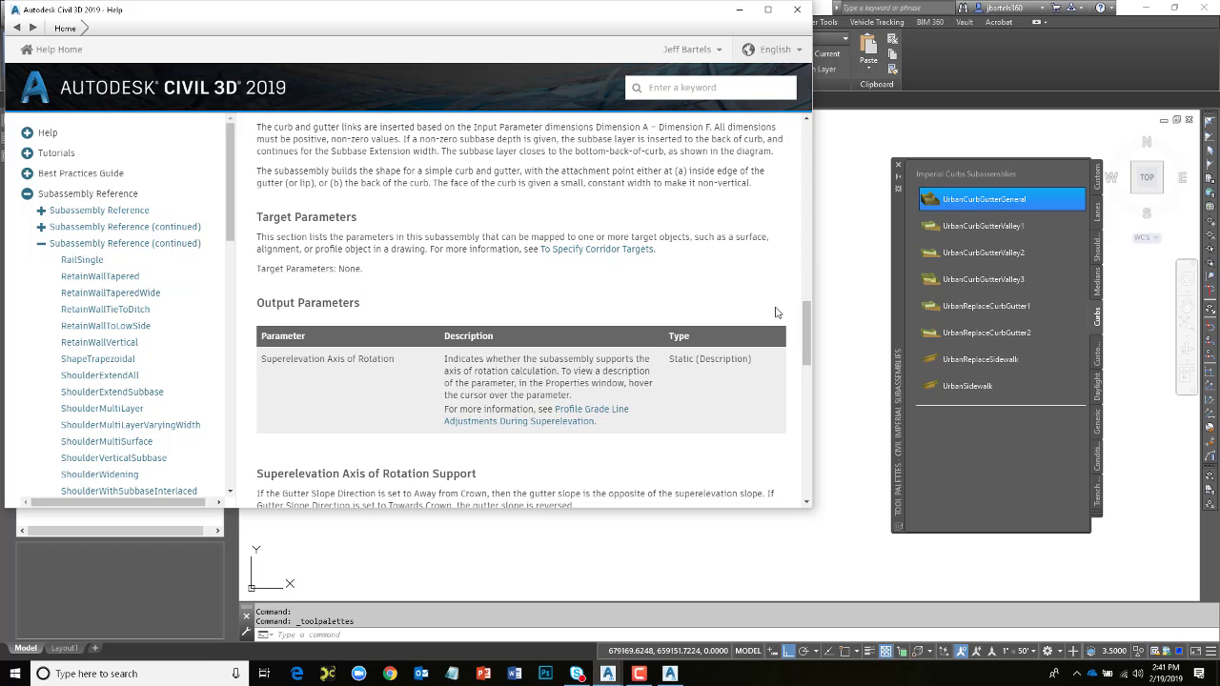
pyautogui.moveTo(806, 314); pyautogui.dragTo(818, 137)
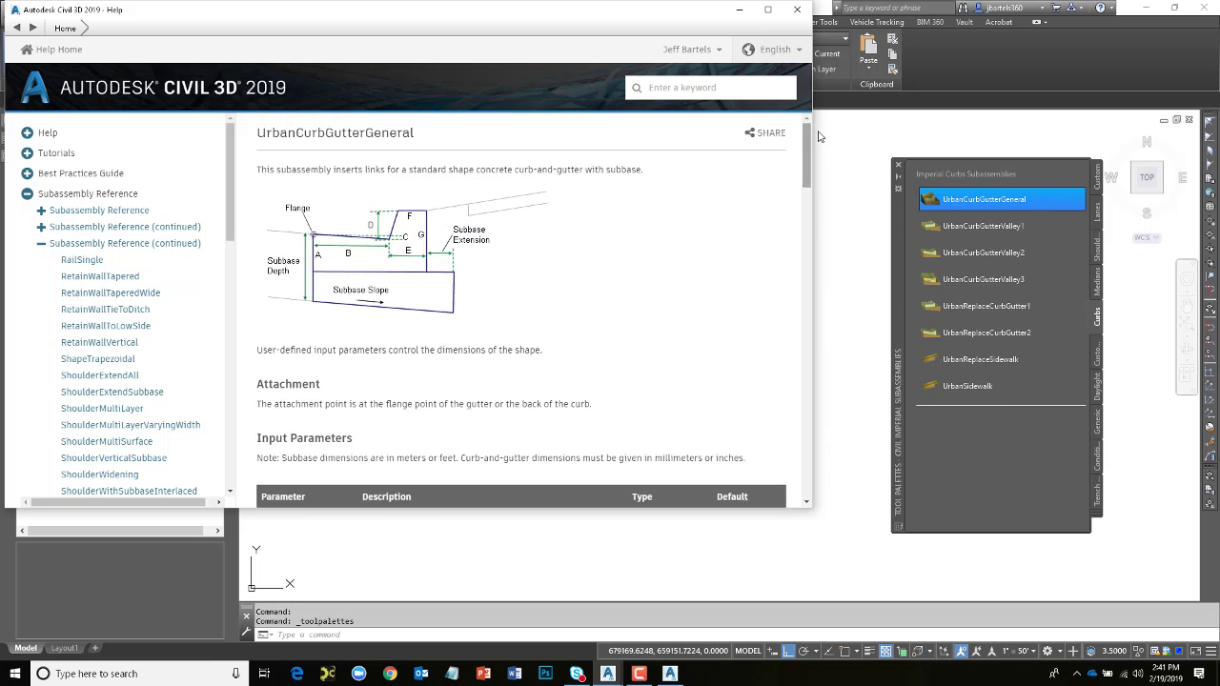
pyautogui.click(797, 10)
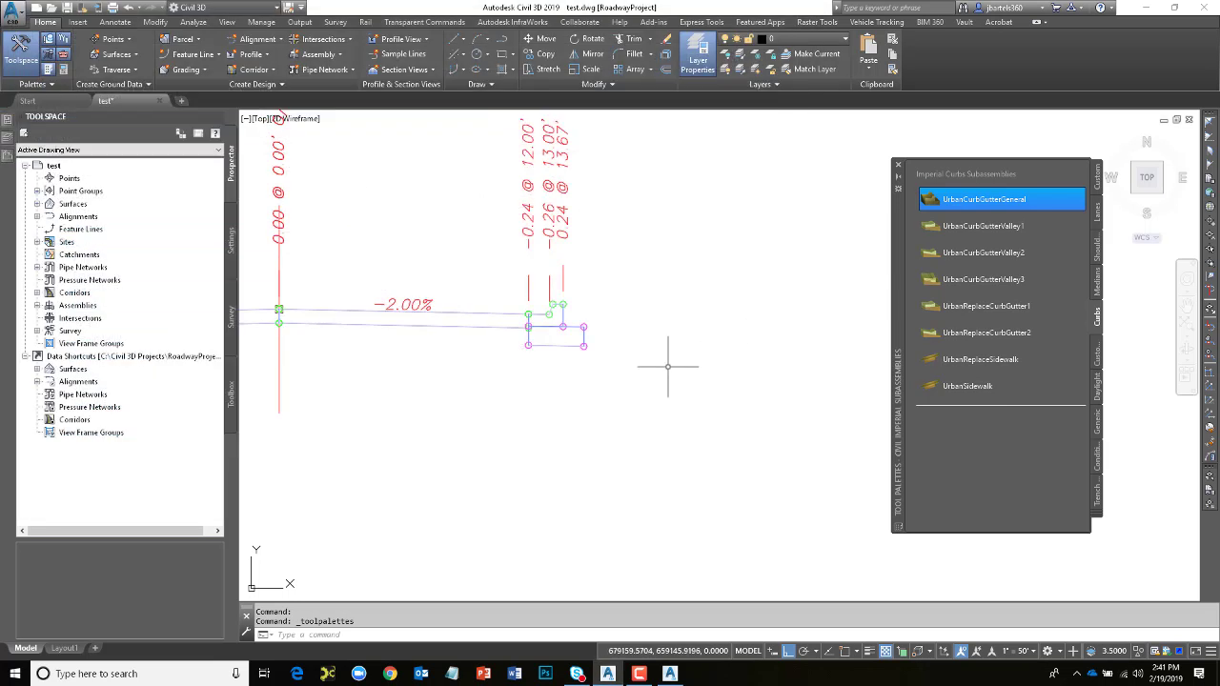
# Set Dimension B of the right curb-and-gutter subassembly to 18 inches in its properties
pyautogui.click(554, 345)
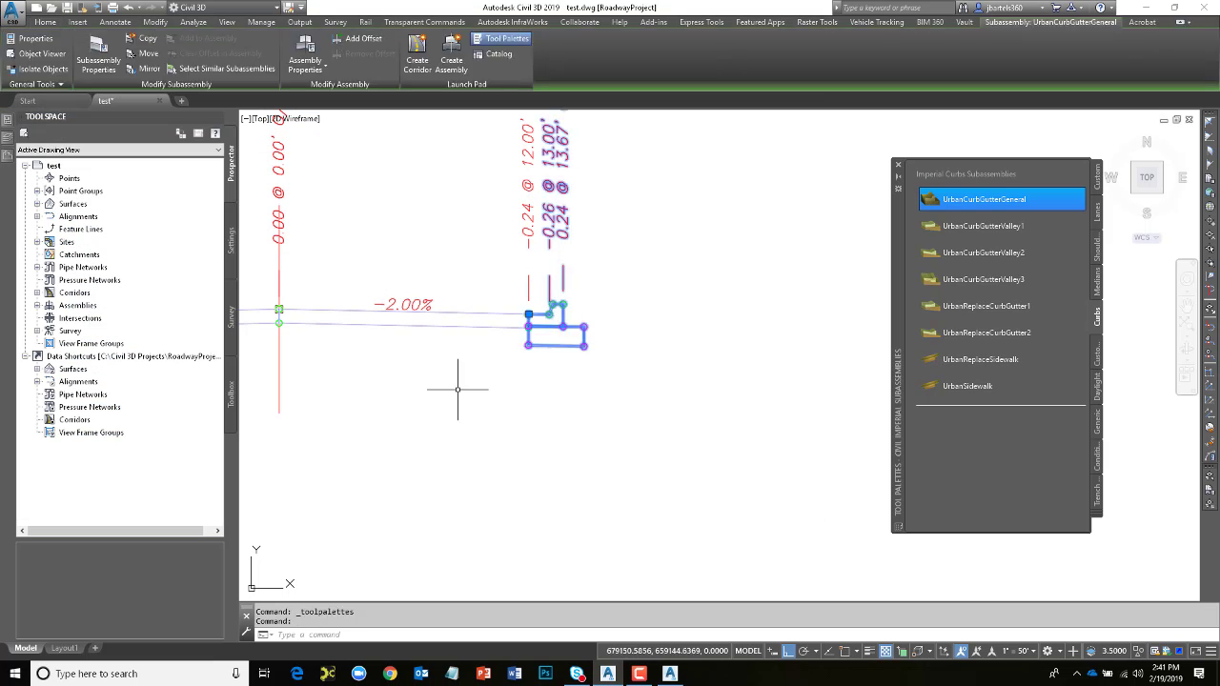
pyautogui.click(7, 125)
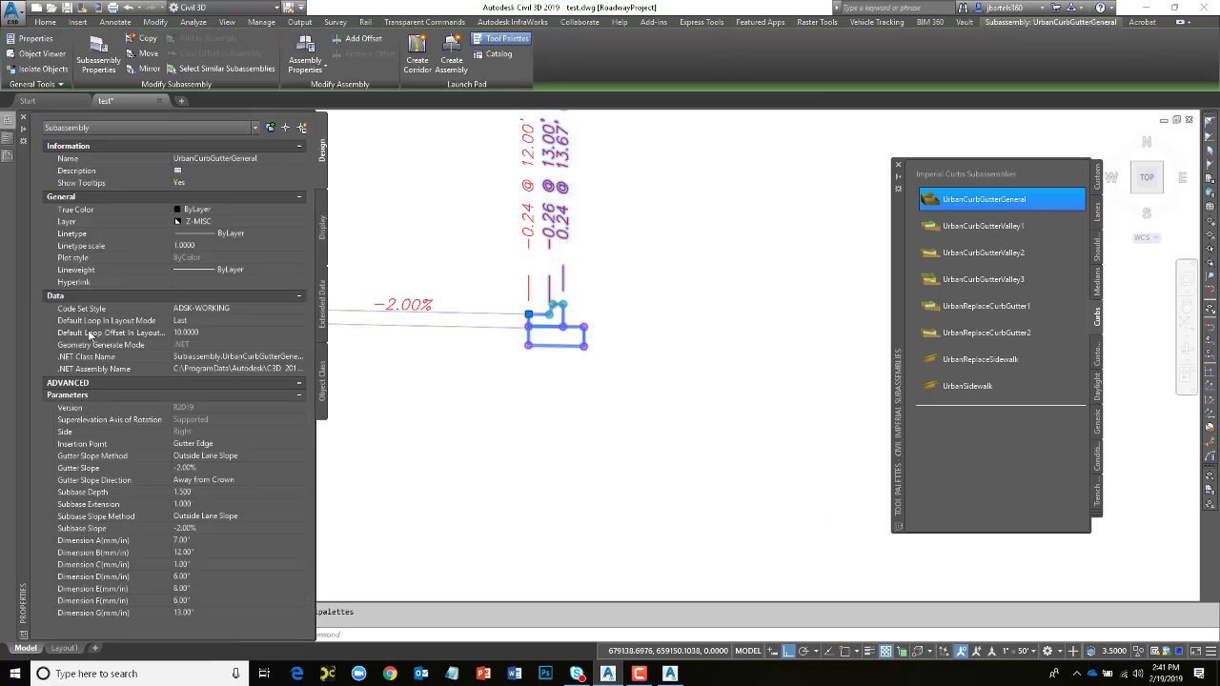
pyautogui.click(181, 555)
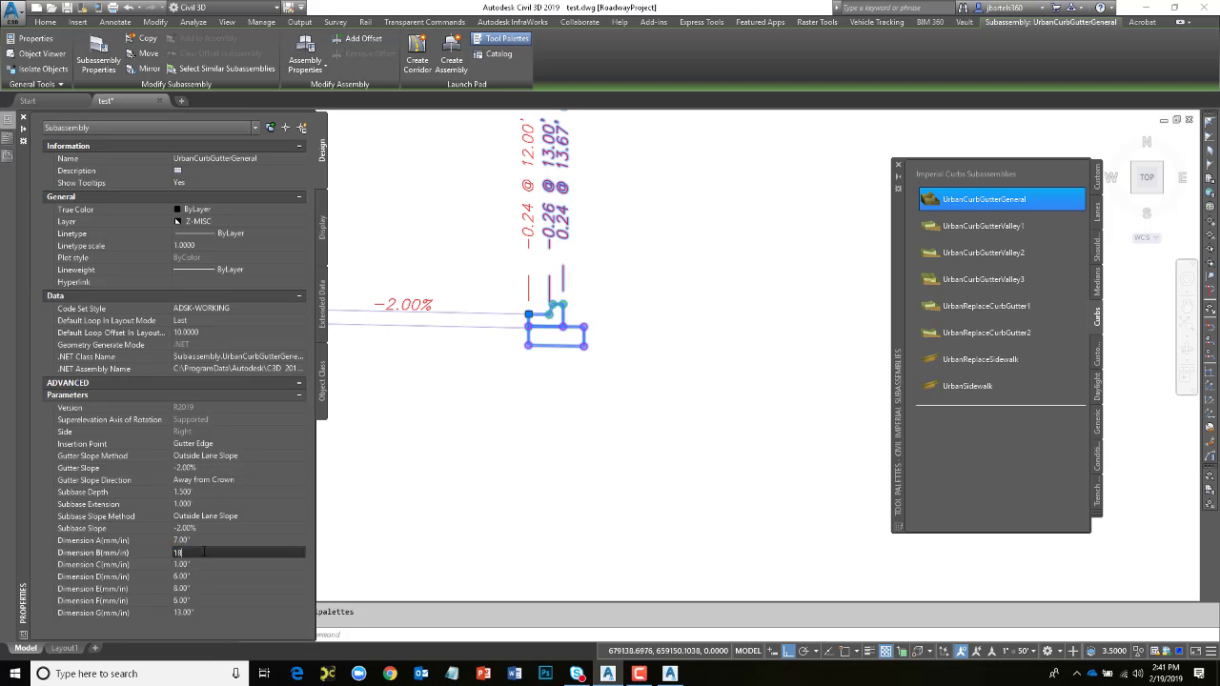
pyautogui.write('18')
pyautogui.press('Tab')
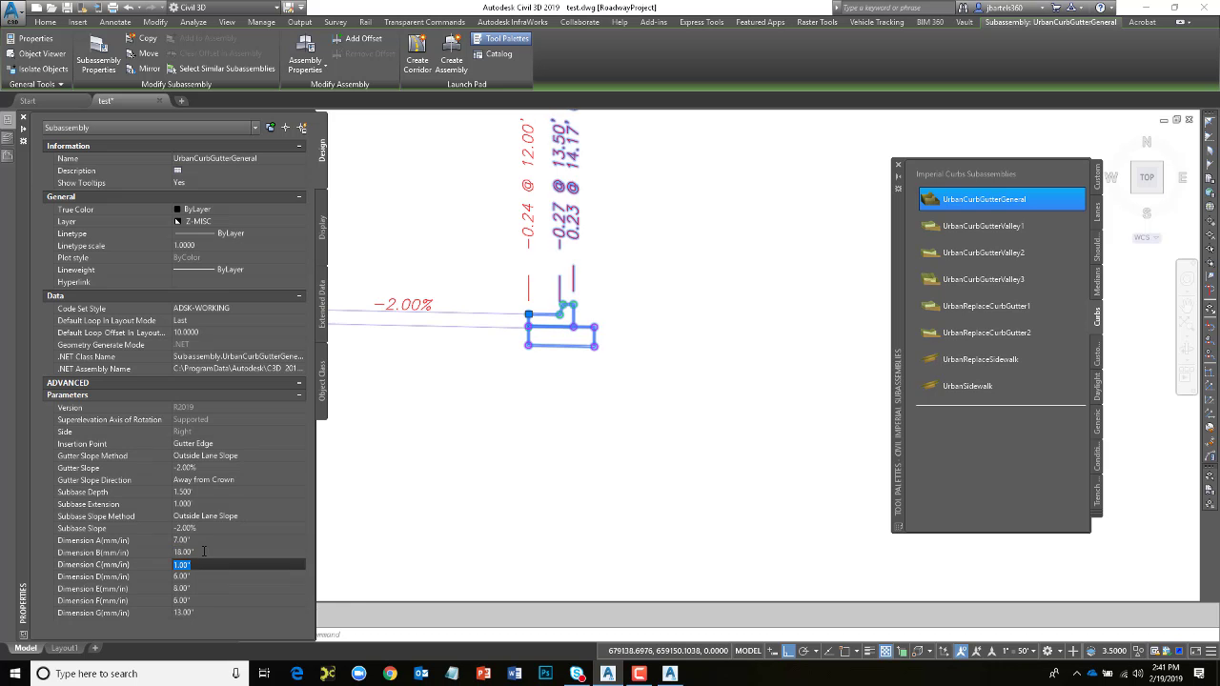
# Restore the curb-and-gutter subassembly's Dimension B to 12 inches and clear the selection
pyautogui.click(190, 553)
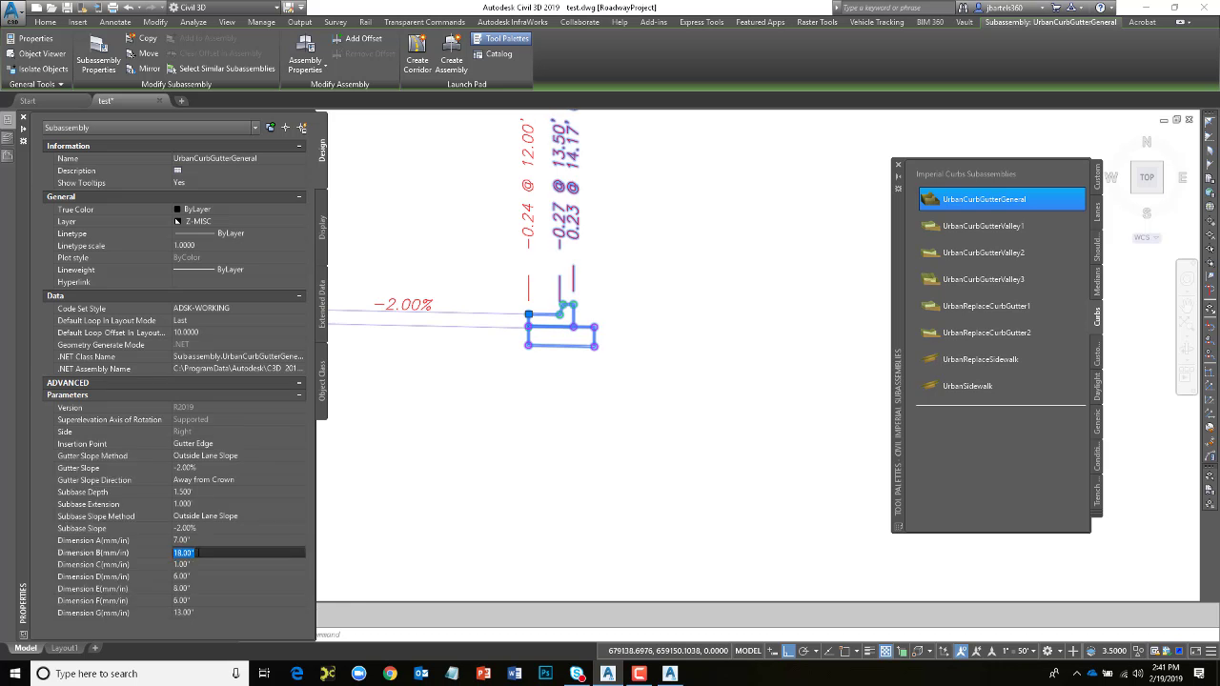
pyautogui.press('Return')
pyautogui.press('Escape')
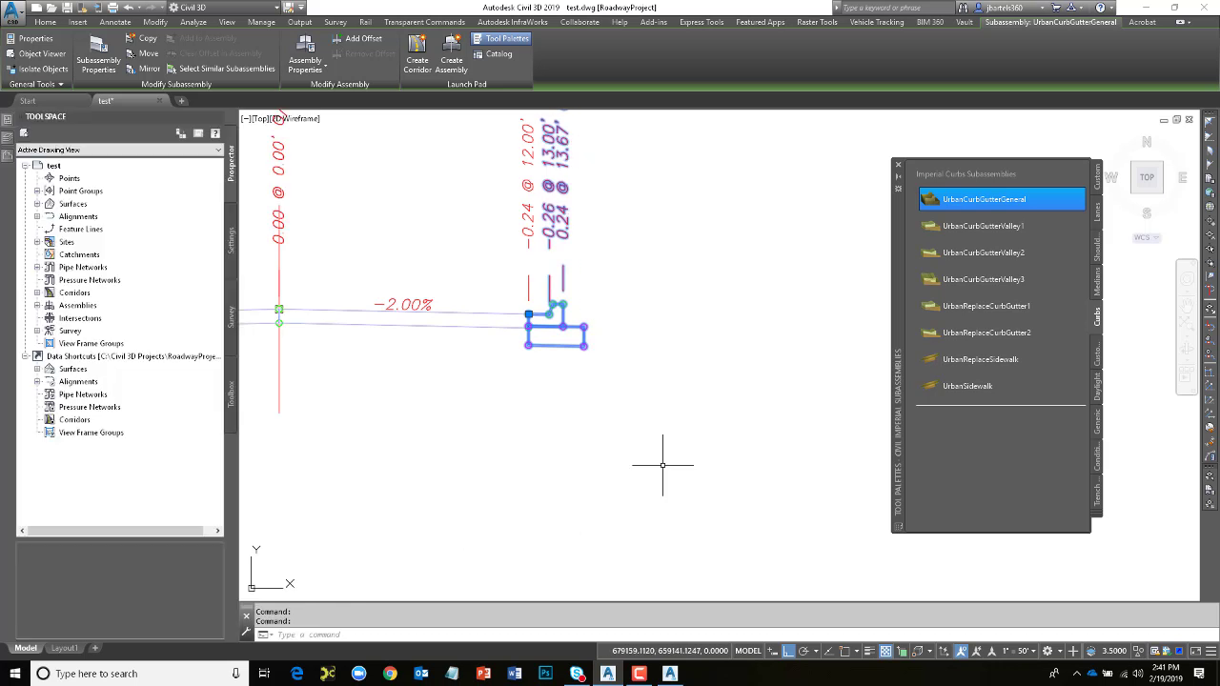
pyautogui.press('Escape')
# Create a new tool palette named MYCustom
pyautogui.scroll(-1, 548, 401)
pyautogui.moveTo(490, 415); pyautogui.dragTo(573, 430, button='middle')
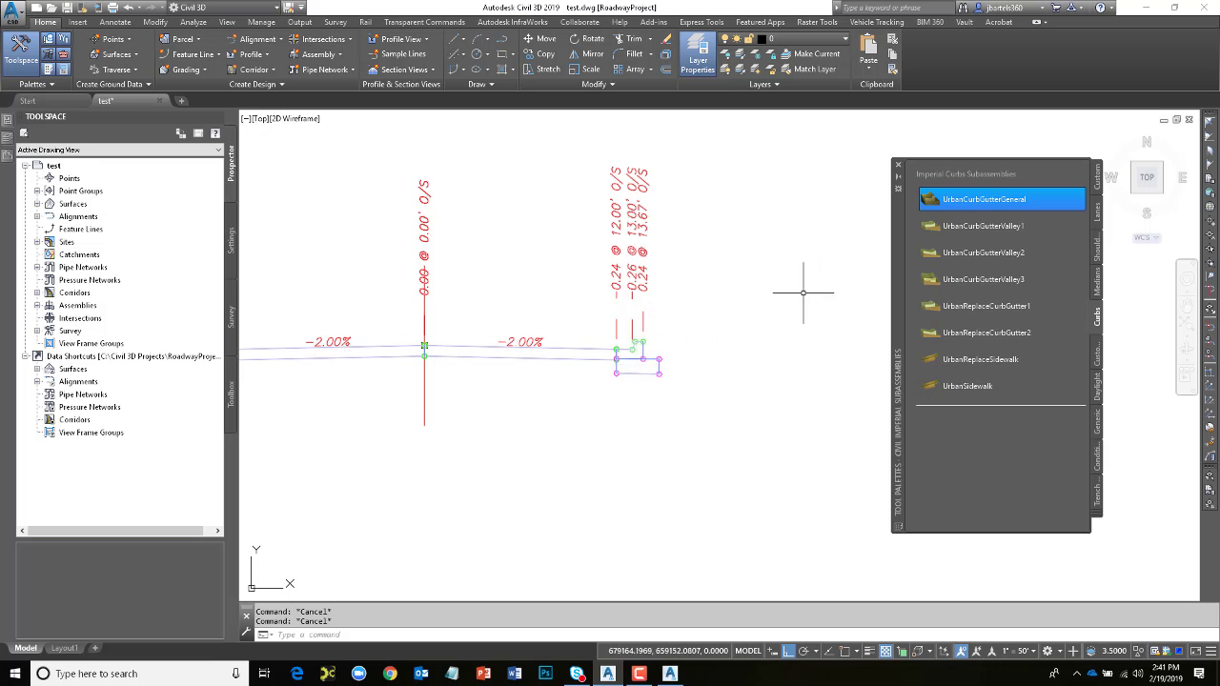
pyautogui.rightClick(1096, 317)
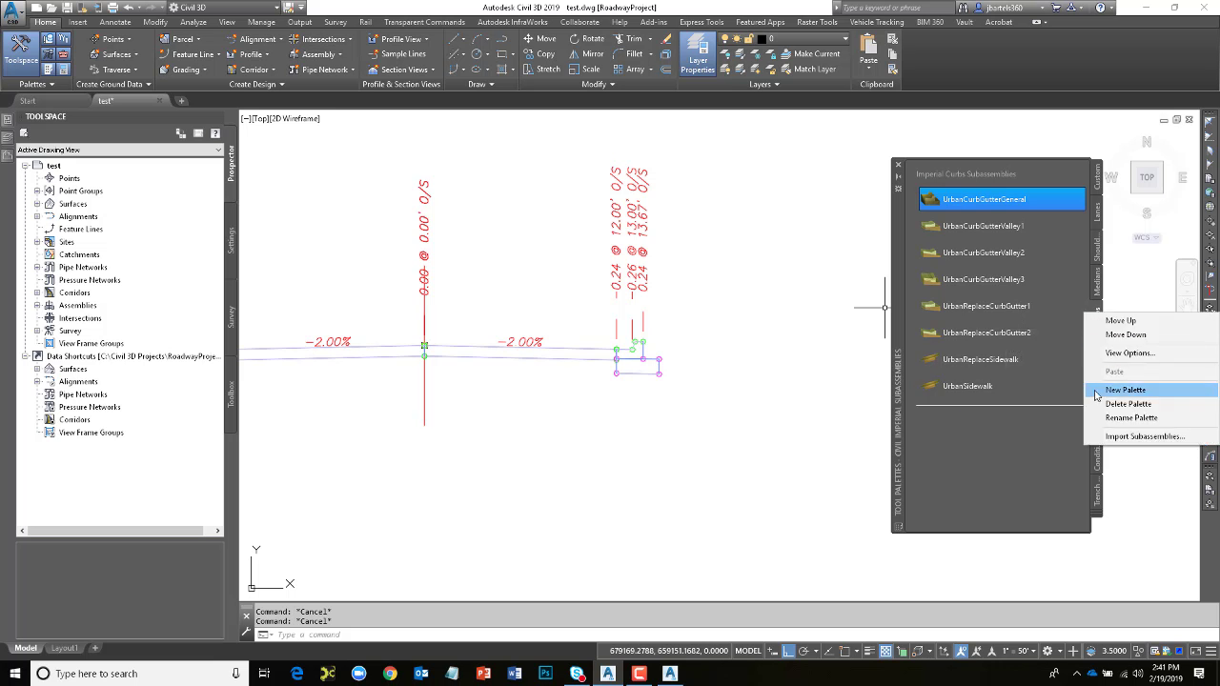
pyautogui.click(1112, 390)
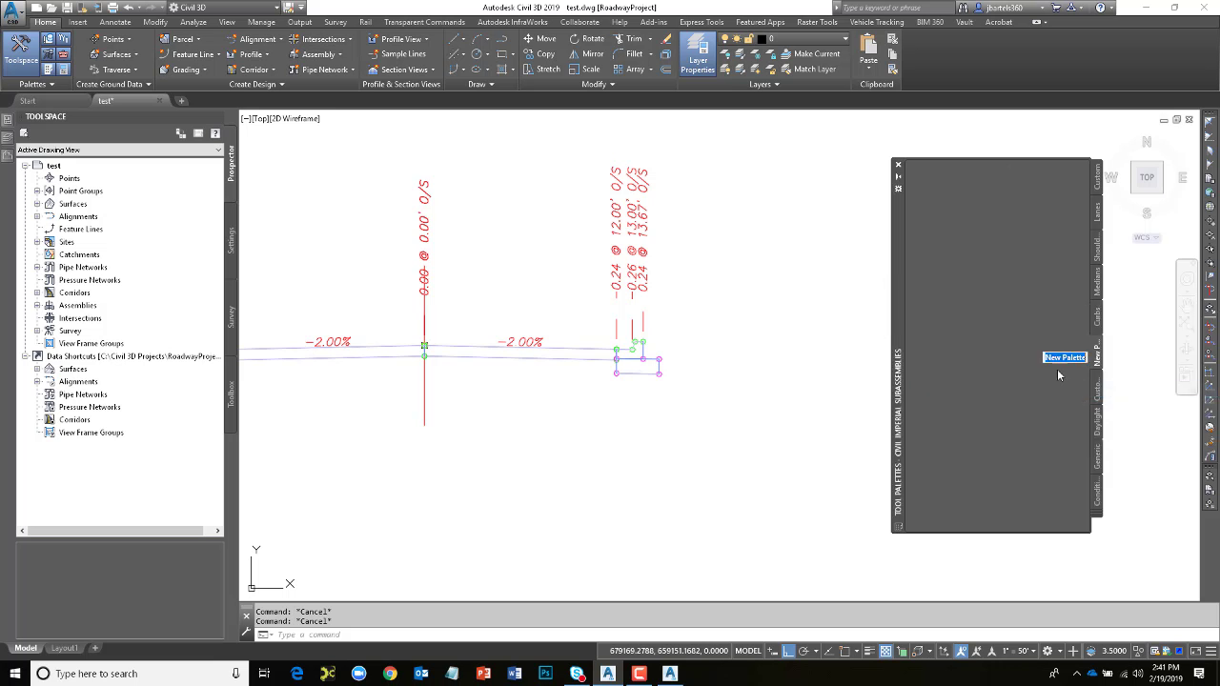
pyautogui.write('MYCustom')
pyautogui.press('Return')
# Import the NumberGenerator.pkt subassembly from the testPKT folder on the Desktop into the MYCustom palette
pyautogui.rightClick(1096, 355)
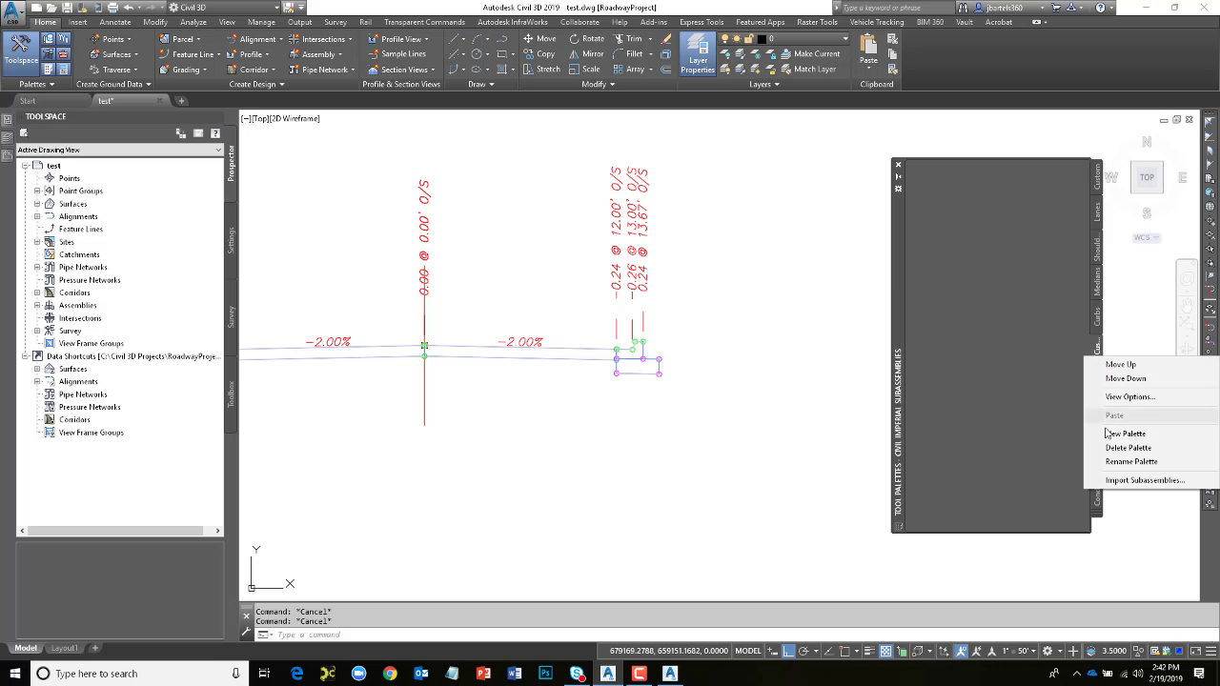
pyautogui.click(1129, 481)
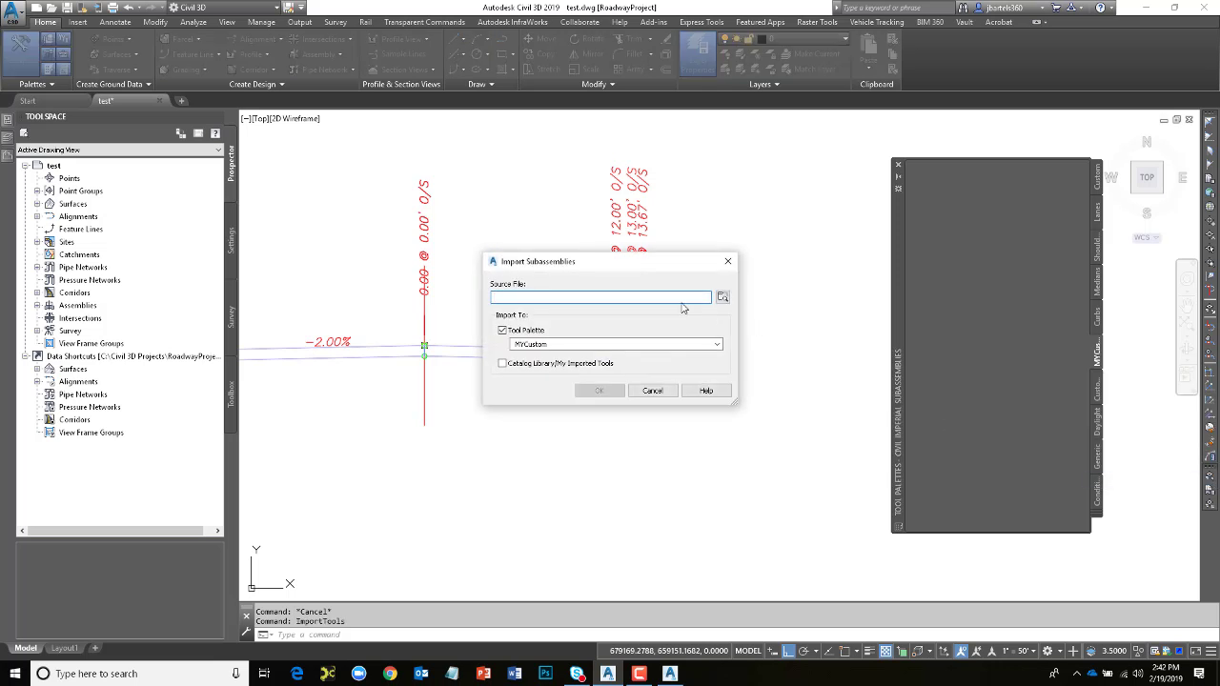
pyautogui.click(722, 299)
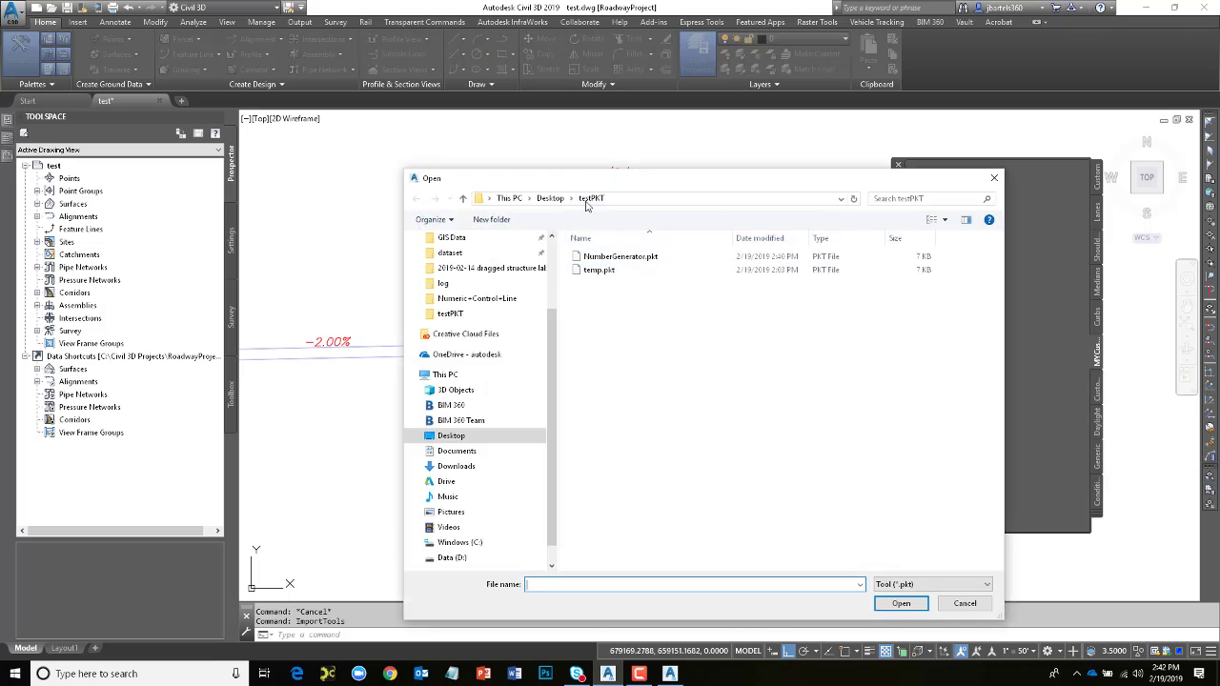
pyautogui.click(629, 258)
pyautogui.click(900, 603)
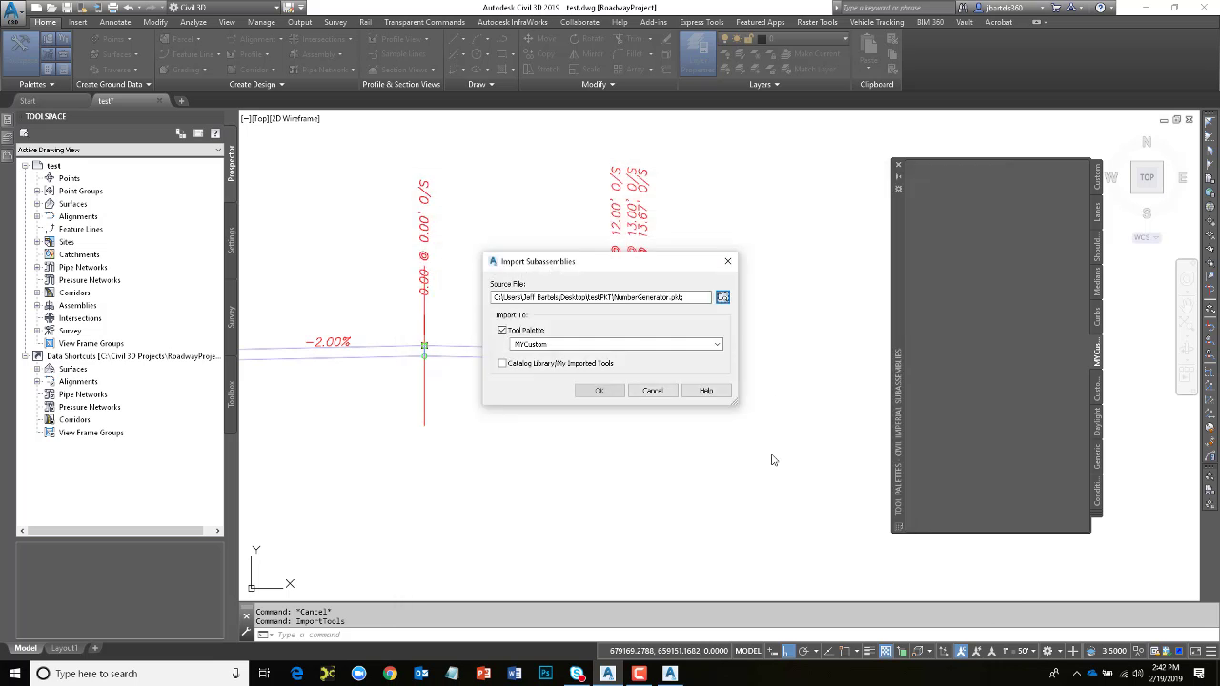
pyautogui.click(601, 391)
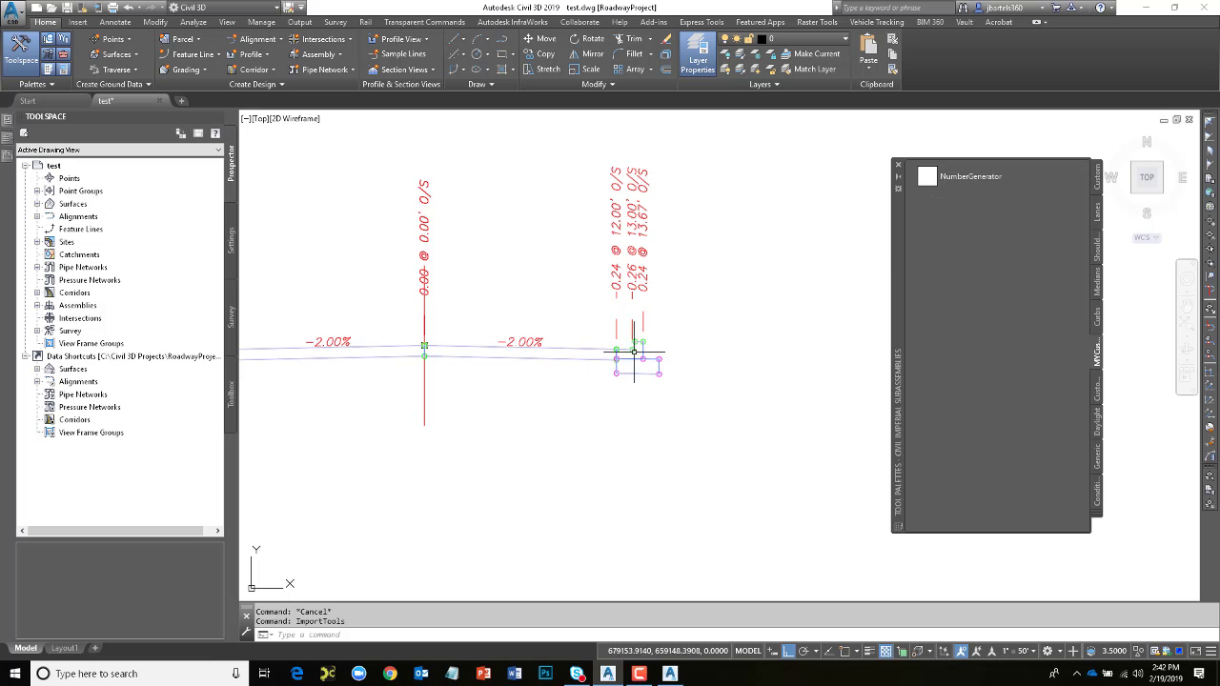
# Insert the NumberGenerator subassembly before the right BasicLane in the Main St. assembly
pyautogui.click(968, 176)
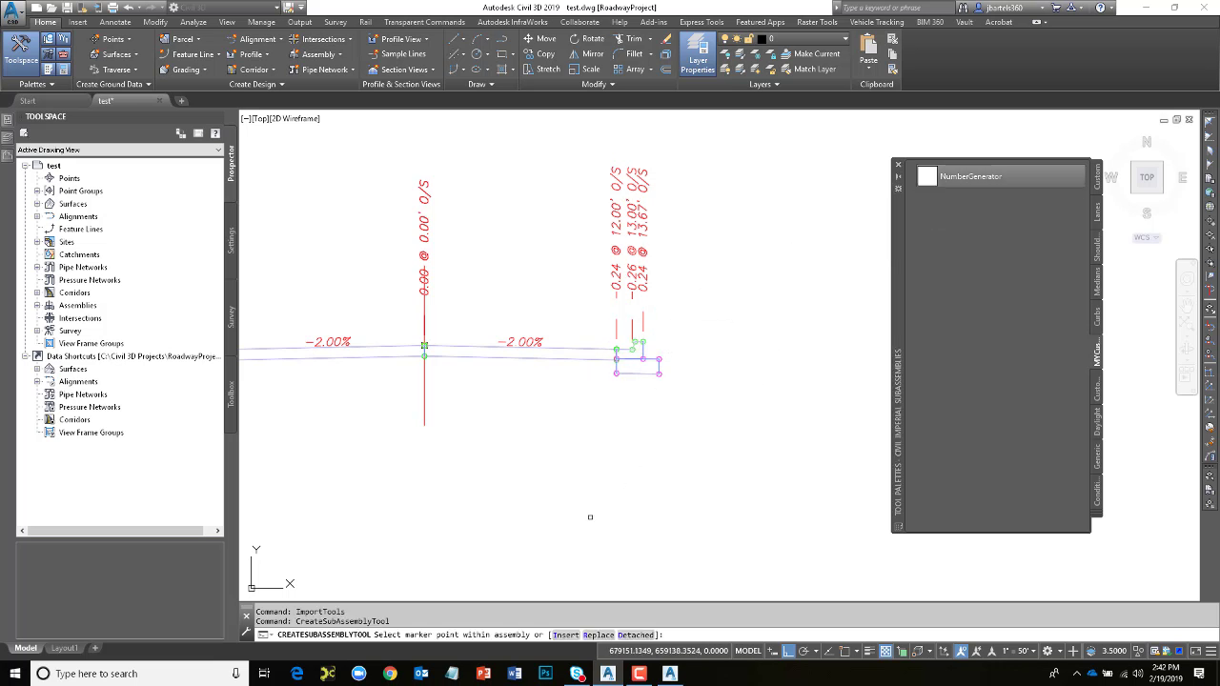
pyautogui.click(564, 634)
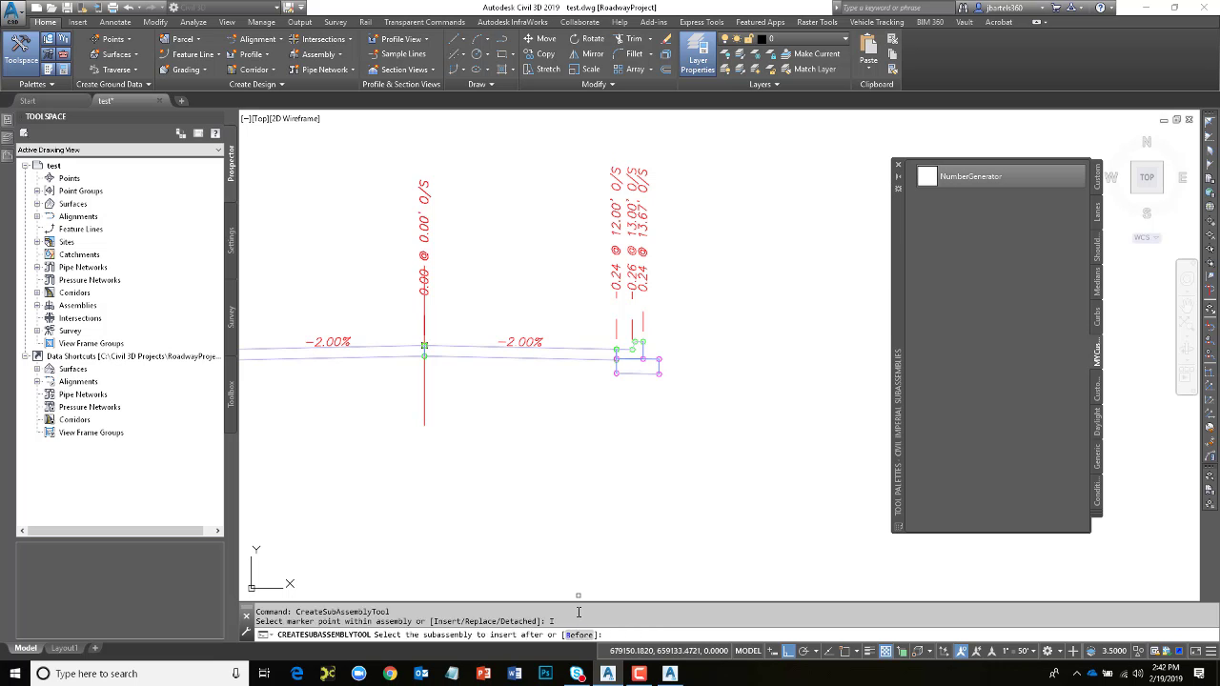
pyautogui.click(577, 635)
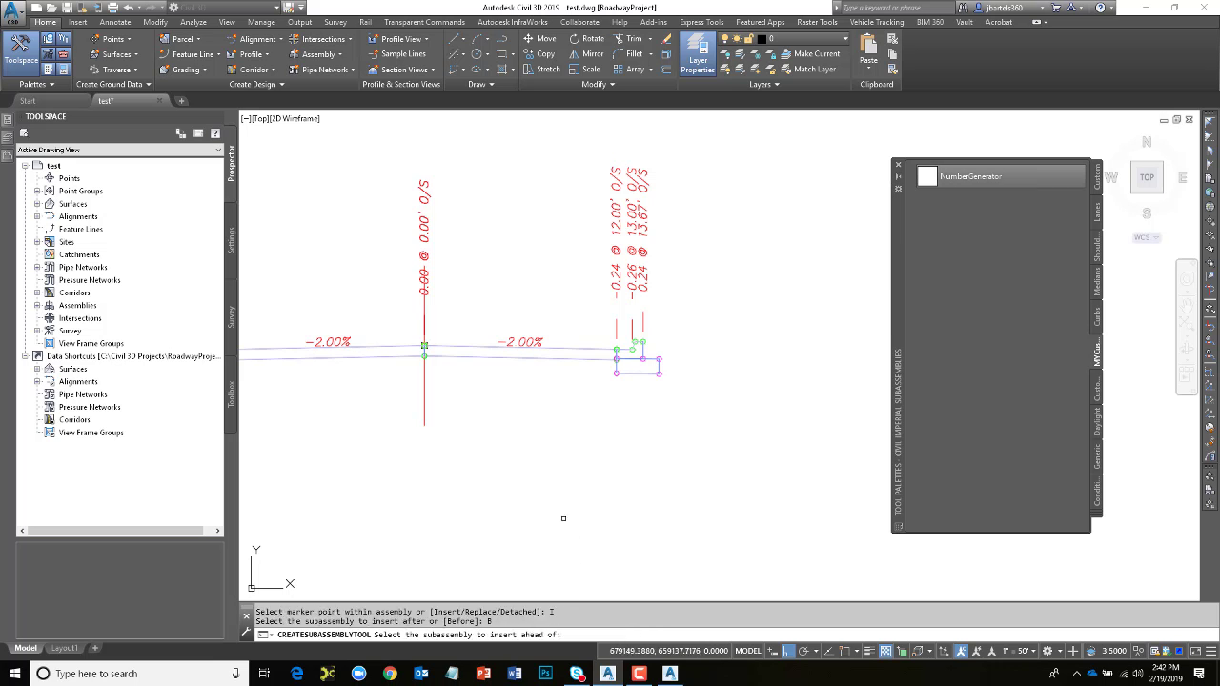
pyautogui.click(438, 346)
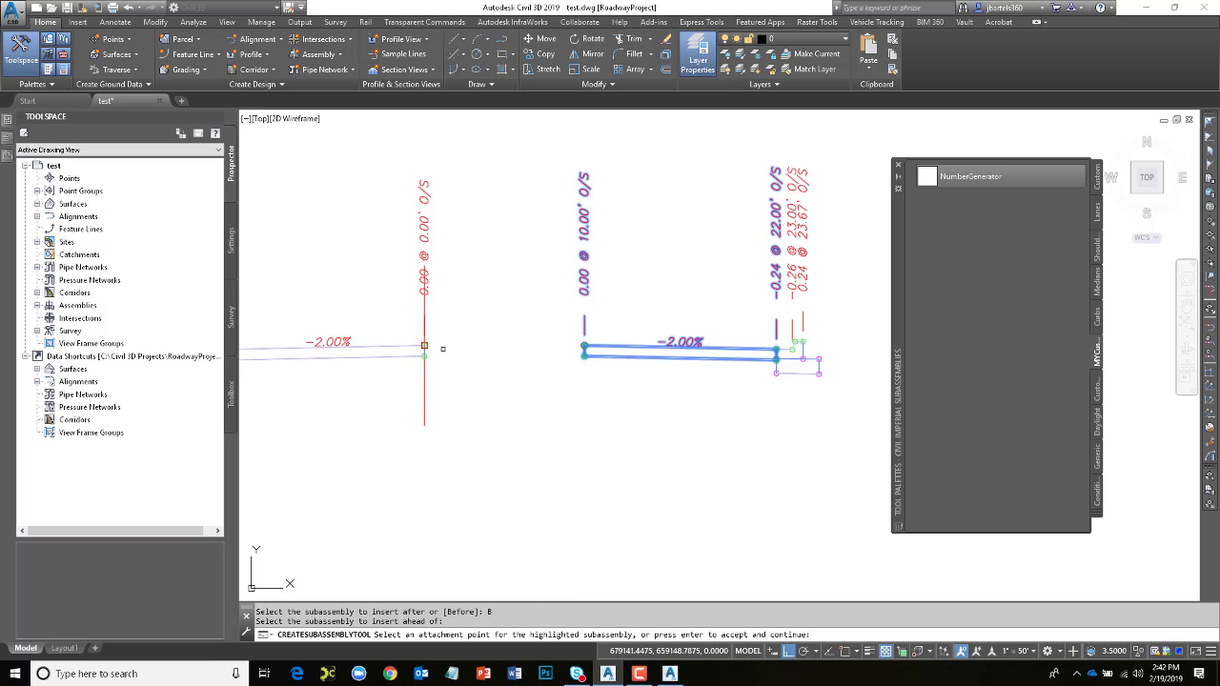
pyautogui.press('Escape')
pyautogui.press('Escape')
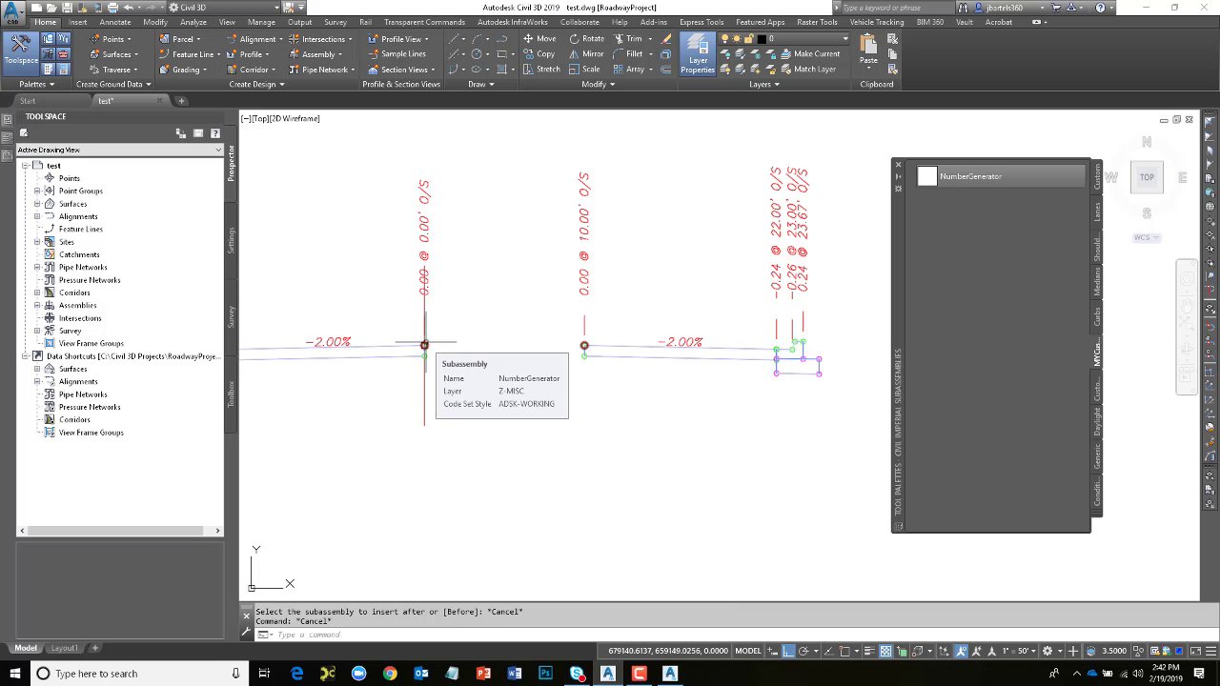
# Rename the NumberGenerator subassembly in the Main St. assembly as CG-FlangeTransition
pyautogui.click(424, 344)
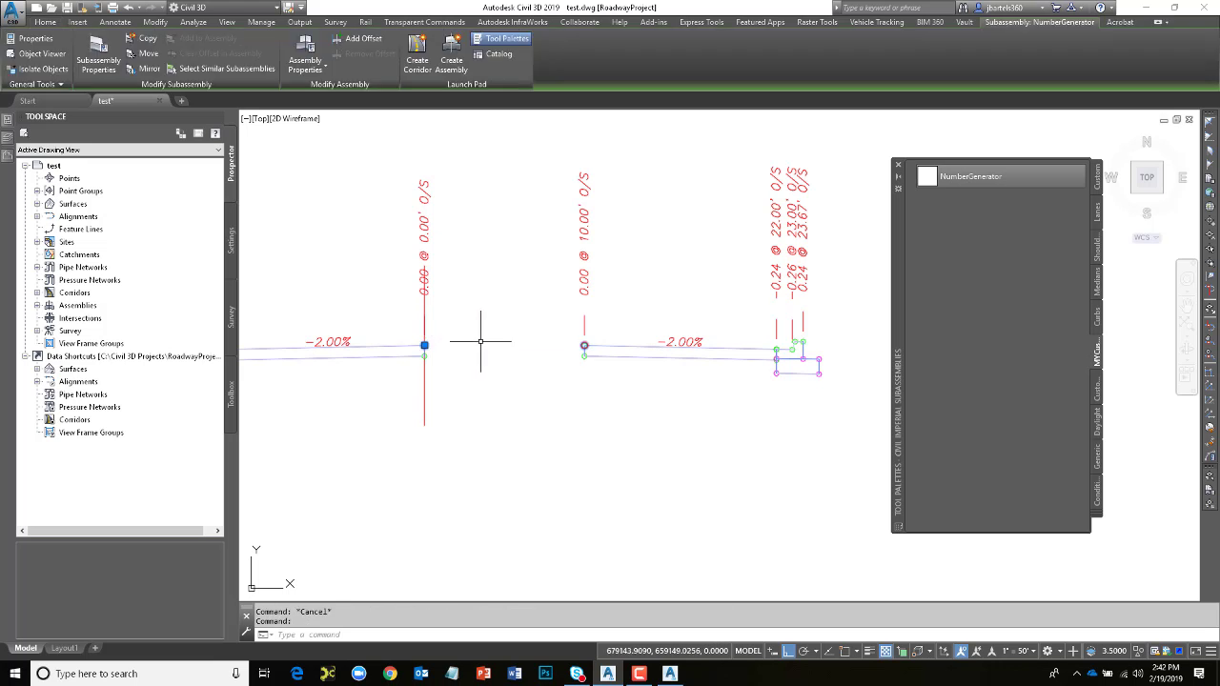
pyautogui.click(5, 121)
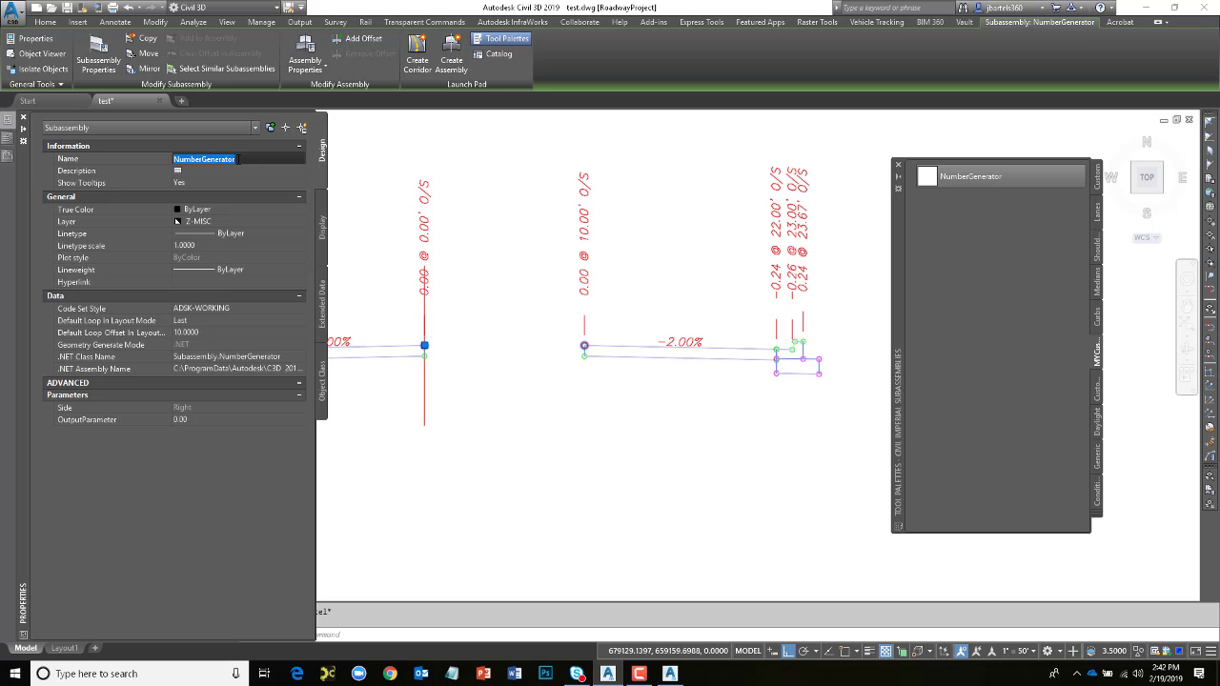
pyautogui.write('CG-FlangeTransition')
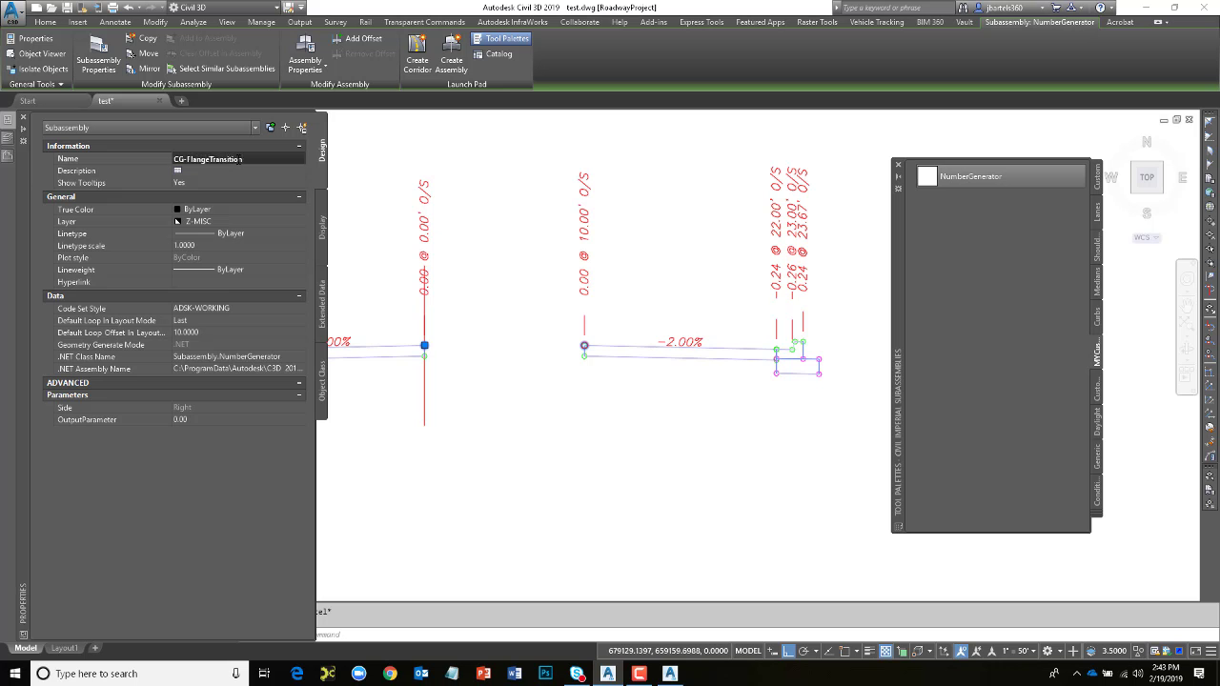
pyautogui.press('Return')
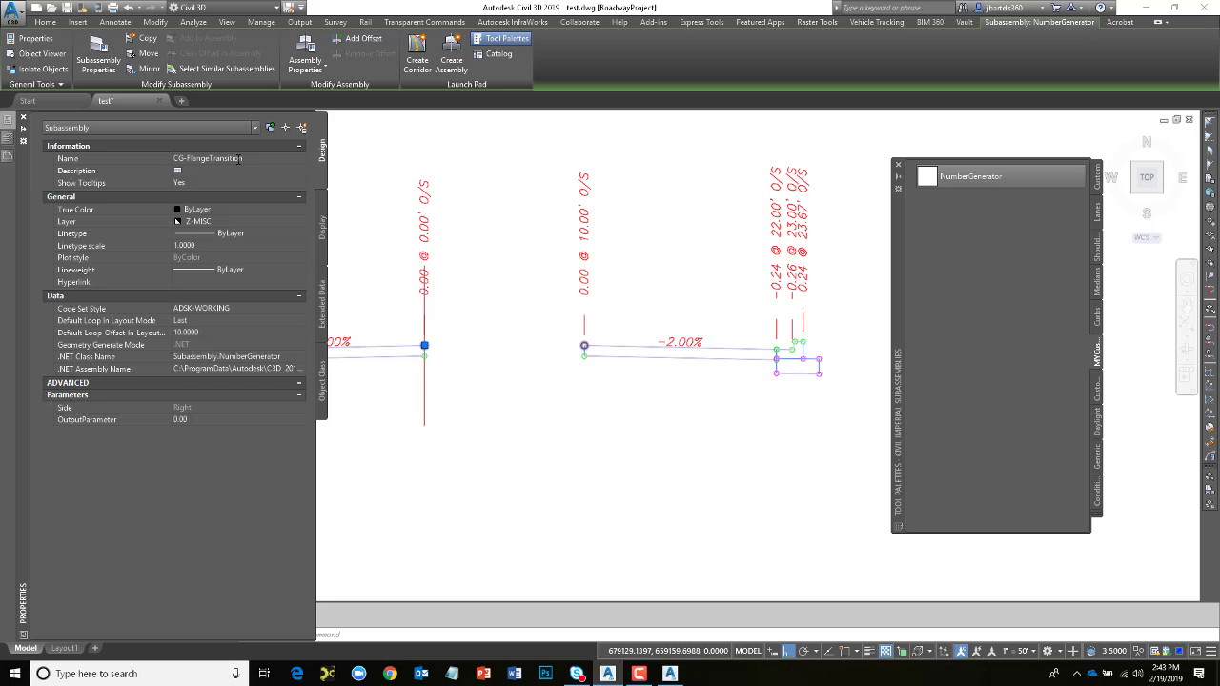
# Set the CG-FlangeTransition subassembly's default loop offset in layout mode to 0.5 and regenerate the drawing
pyautogui.click(196, 335)
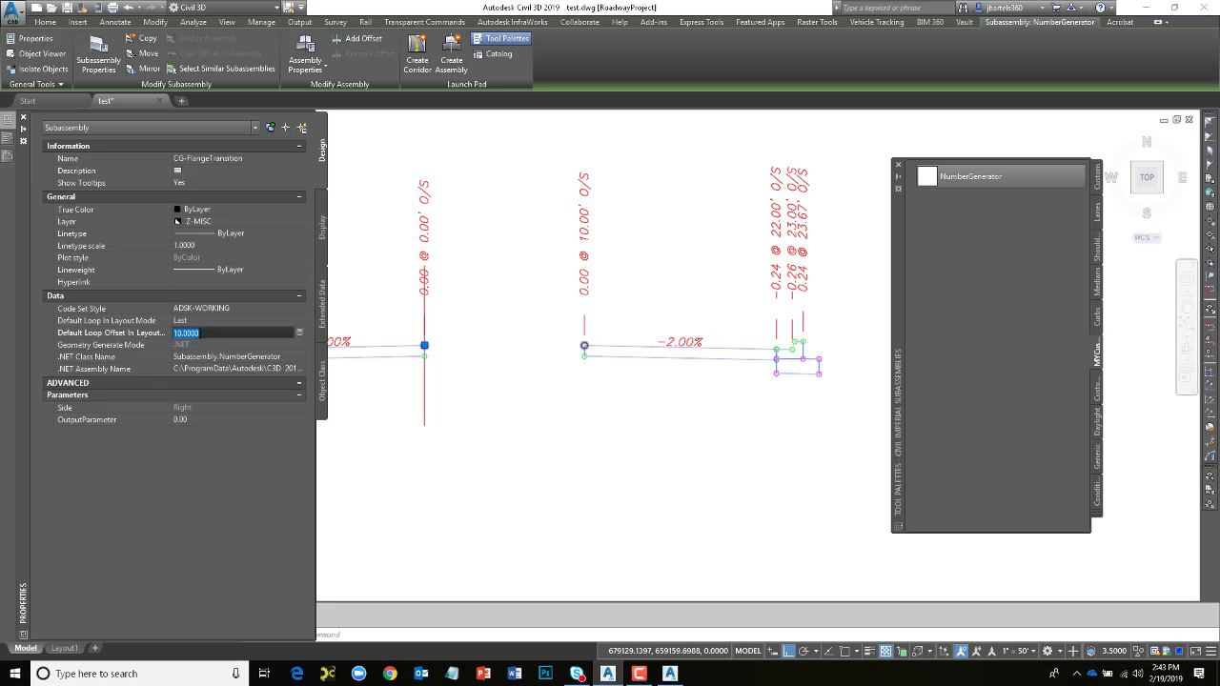
pyautogui.write('.5')
pyautogui.press('Return')
pyautogui.press('Escape')
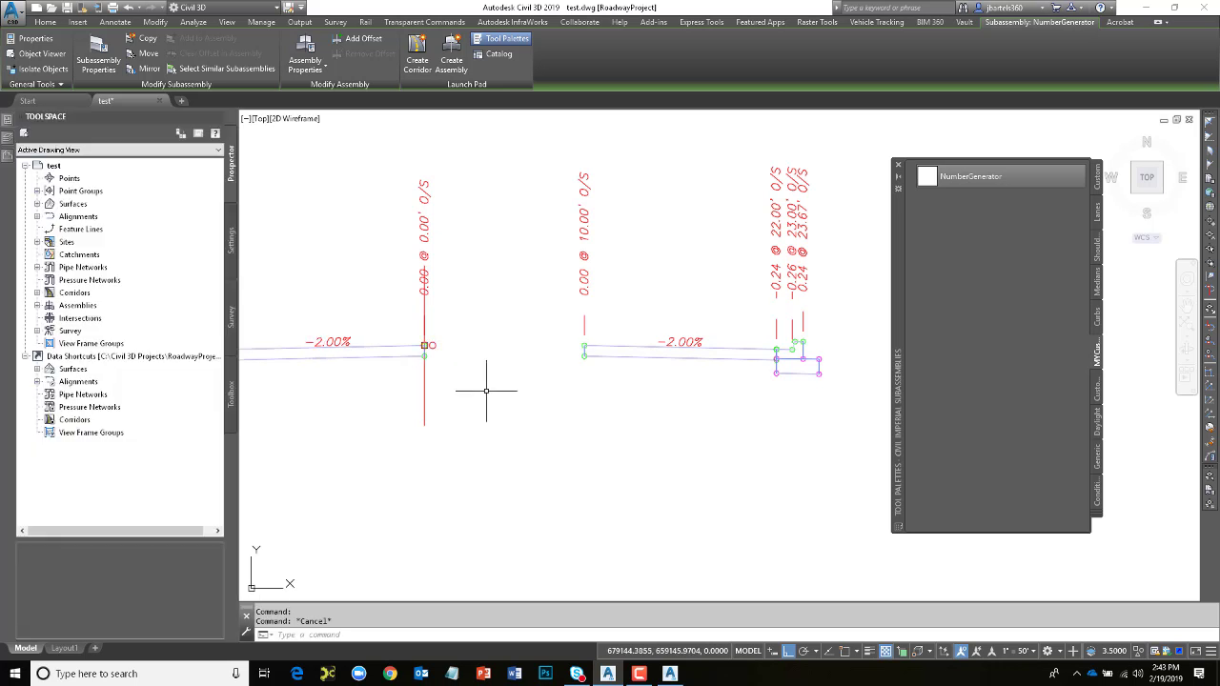
pyautogui.write('re')
pyautogui.press('Return')
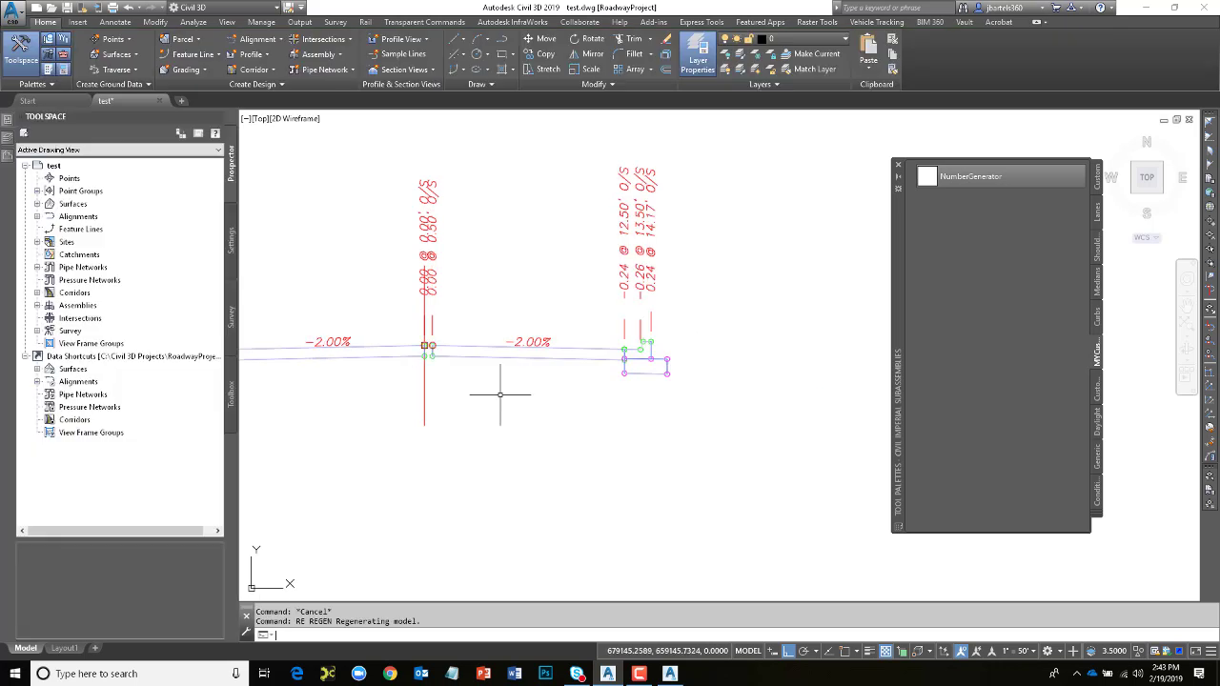
# Review the CG-FlangeTransition subassembly's input and output values in the Main St. assembly's construction properties, and close them without changes
pyautogui.scroll(2, 426, 345)
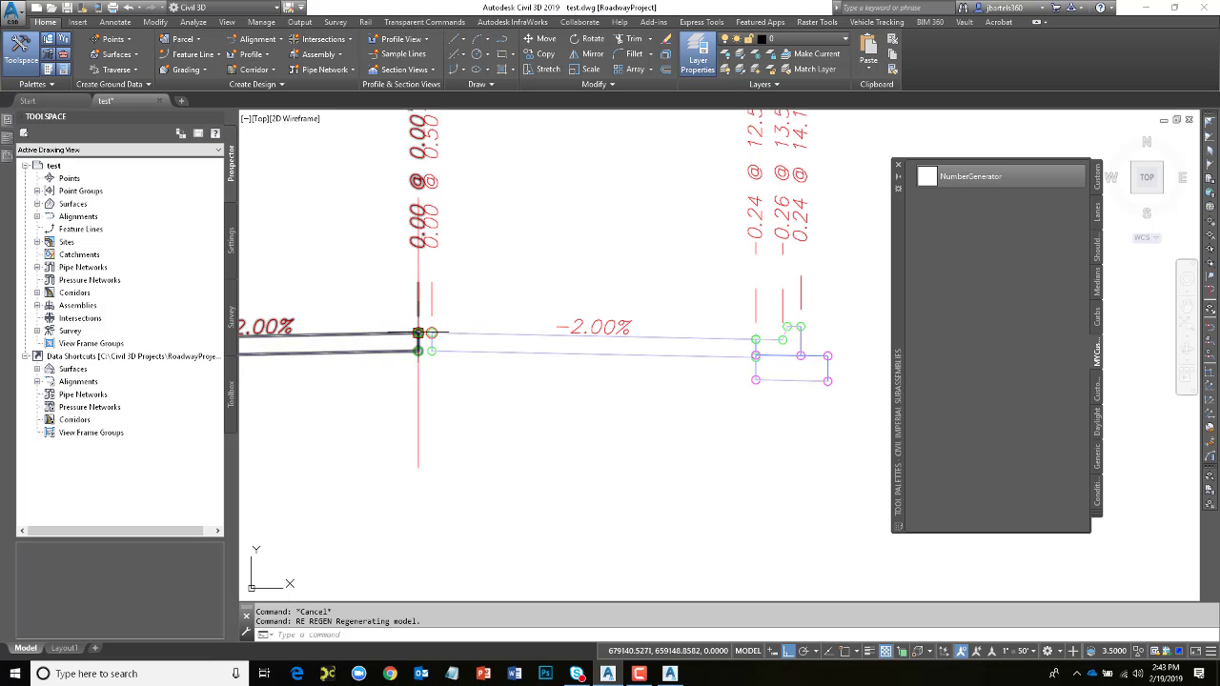
pyautogui.scroll(-2, 420, 335)
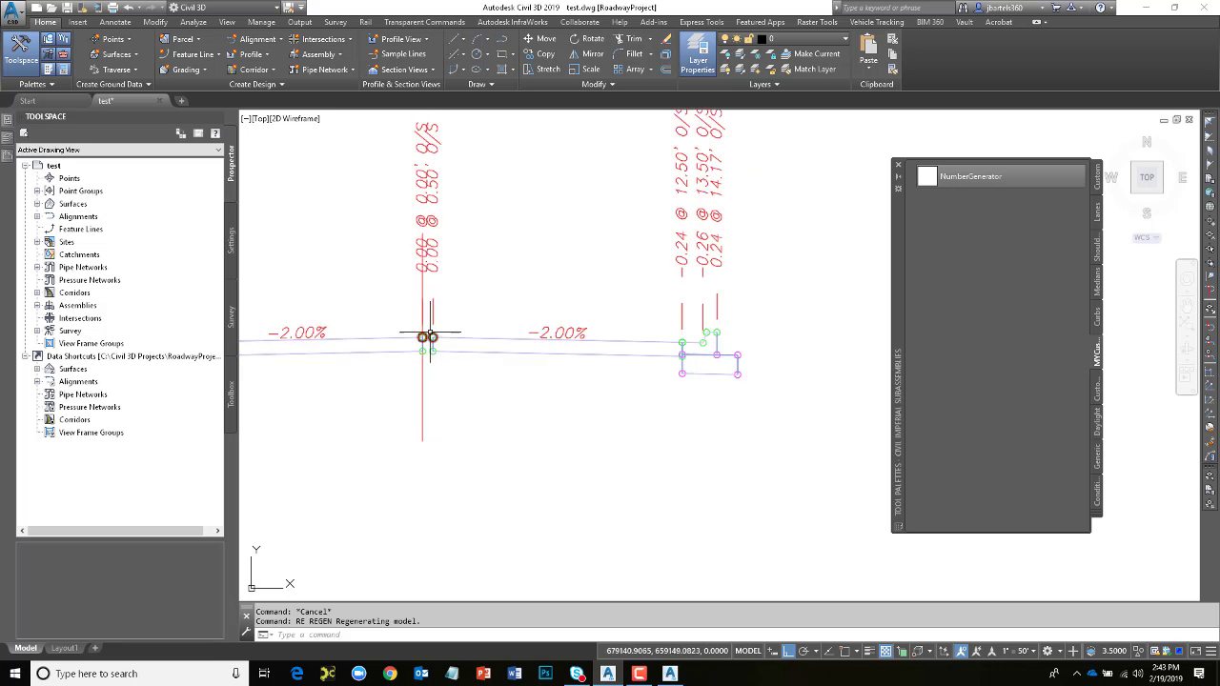
pyautogui.moveTo(428, 336)
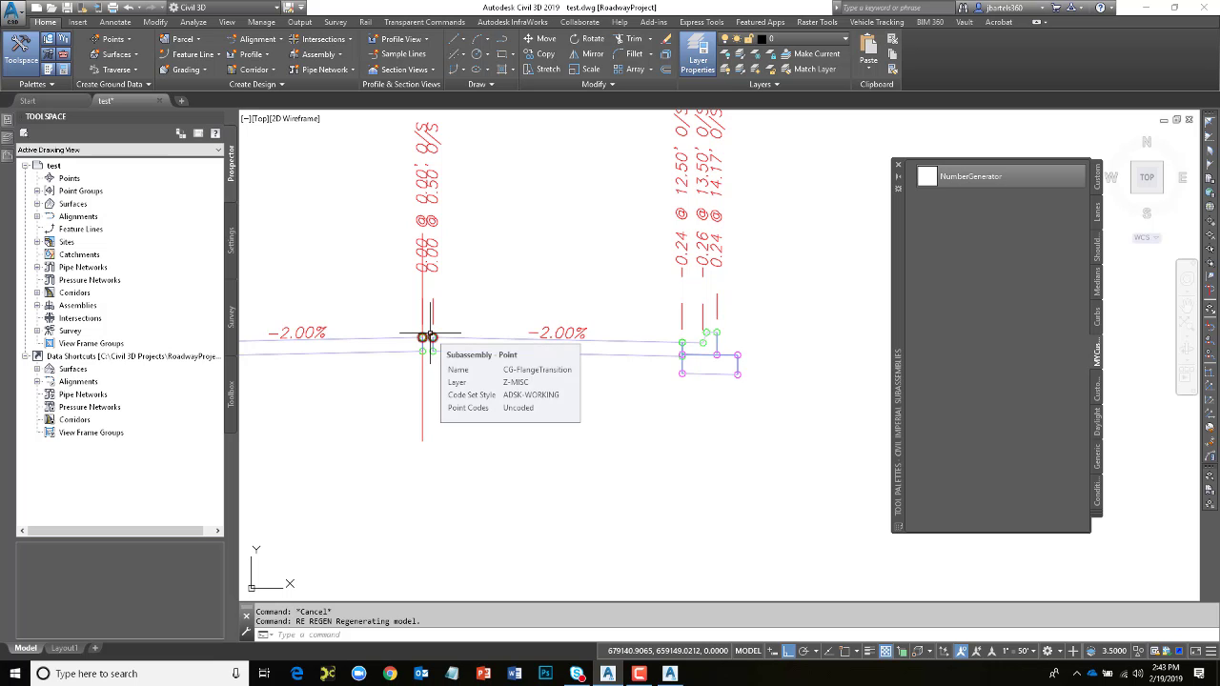
pyautogui.click(424, 337)
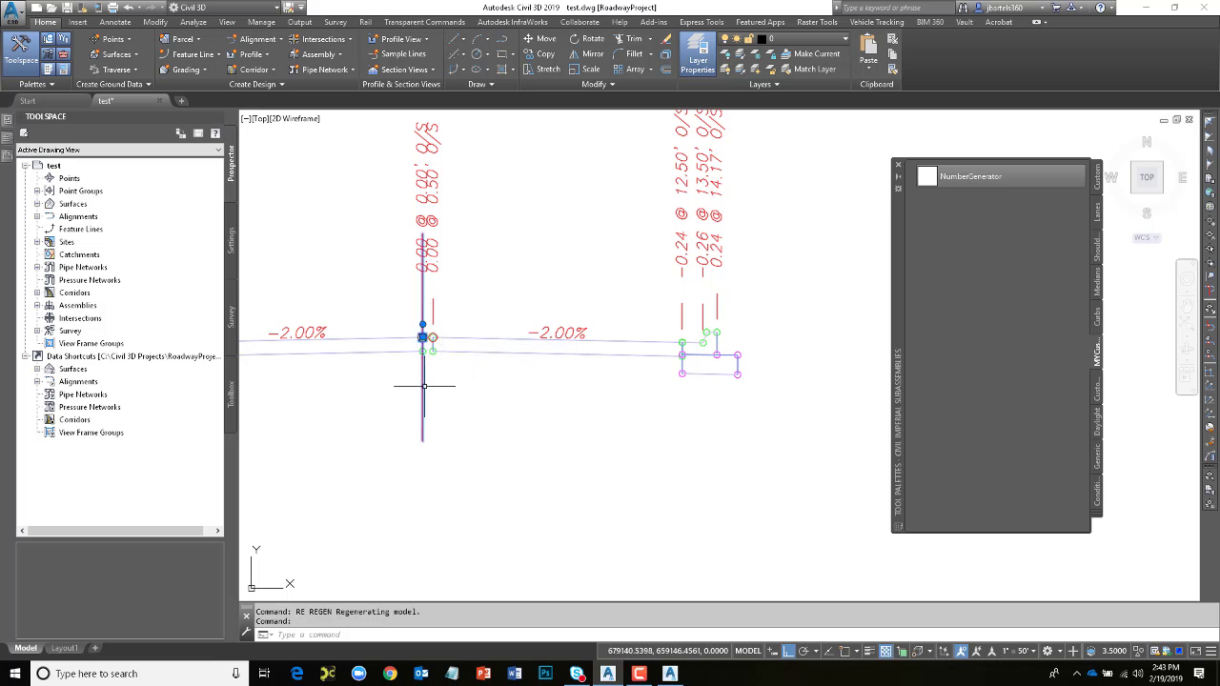
pyautogui.click(307, 46)
pyautogui.click(360, 168)
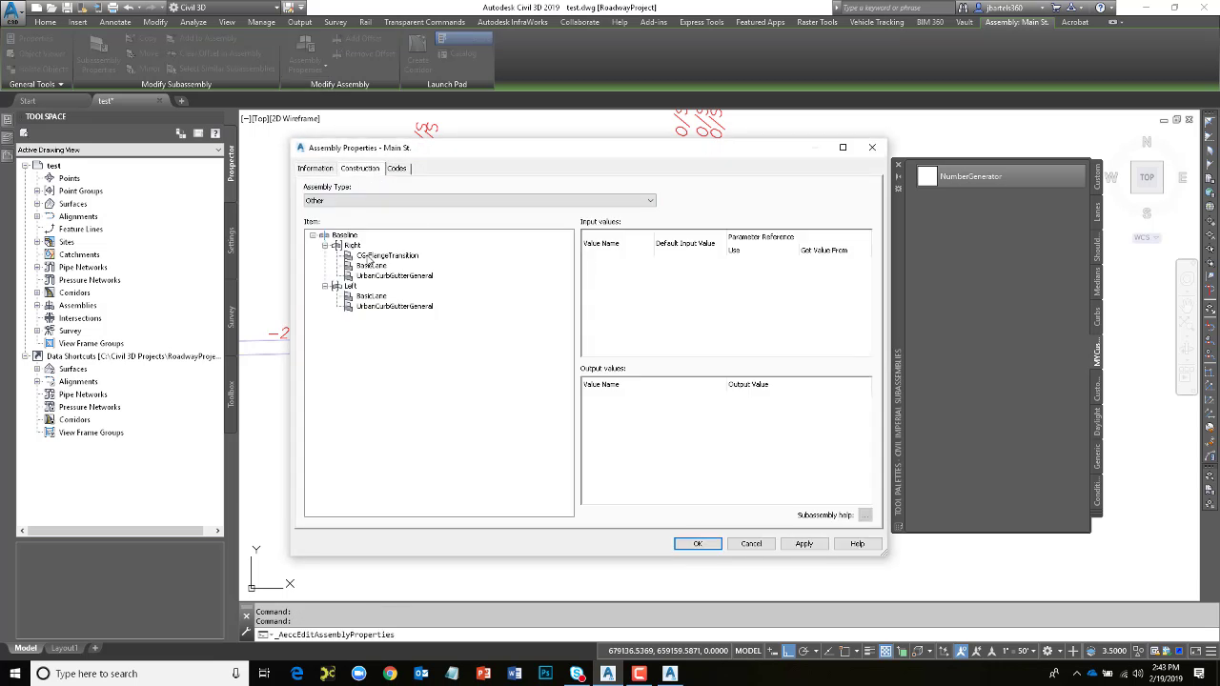
pyautogui.click(371, 256)
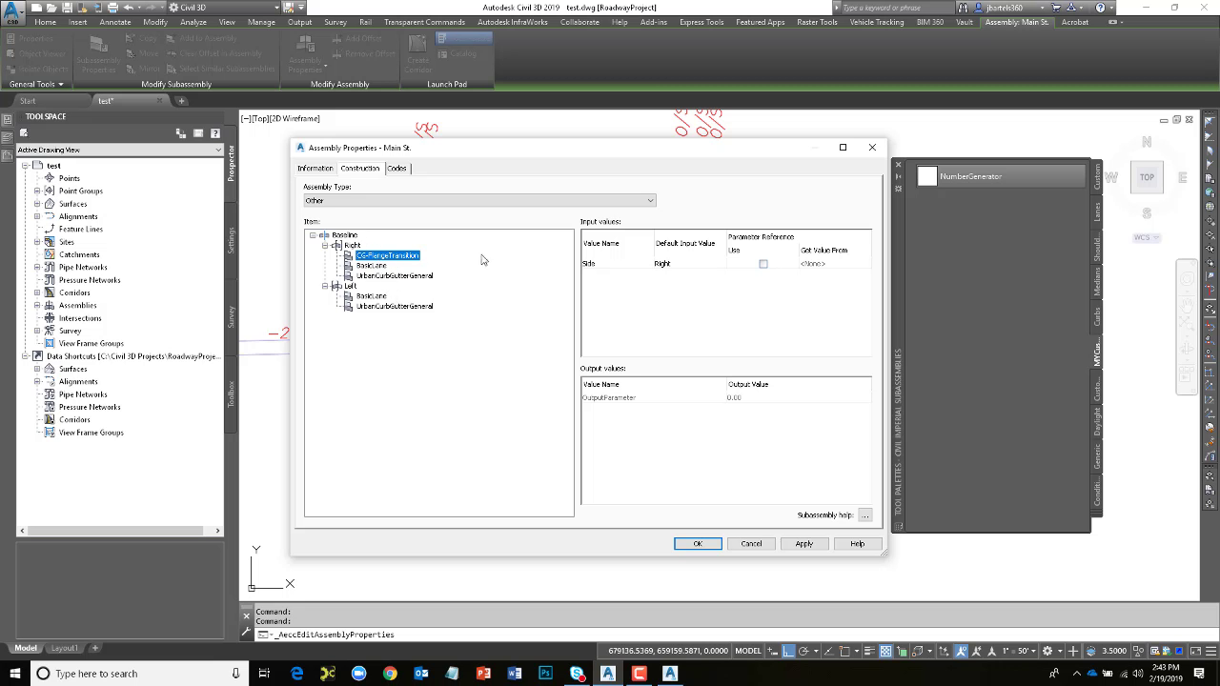
pyautogui.click(873, 150)
pyautogui.press('Escape')
pyautogui.press('Escape')
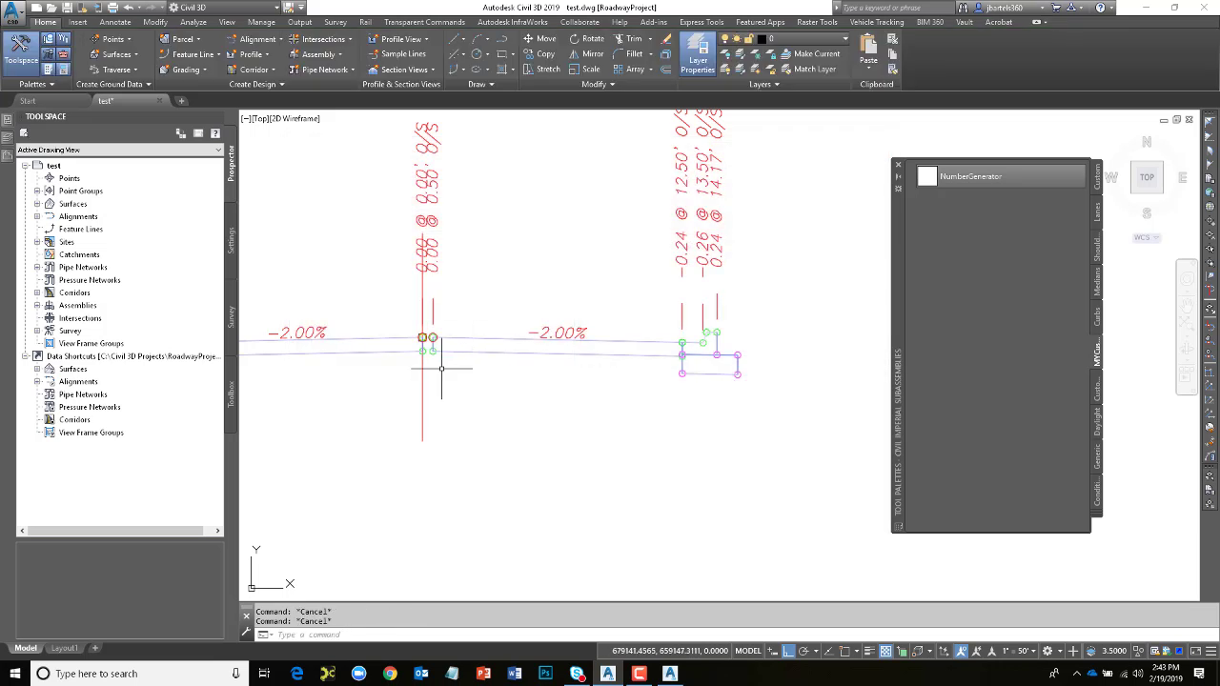
# Set the CG-FlangeTransition subassembly's OutputParameter to 1 and clear the selection
pyautogui.scroll(4, 412, 350)
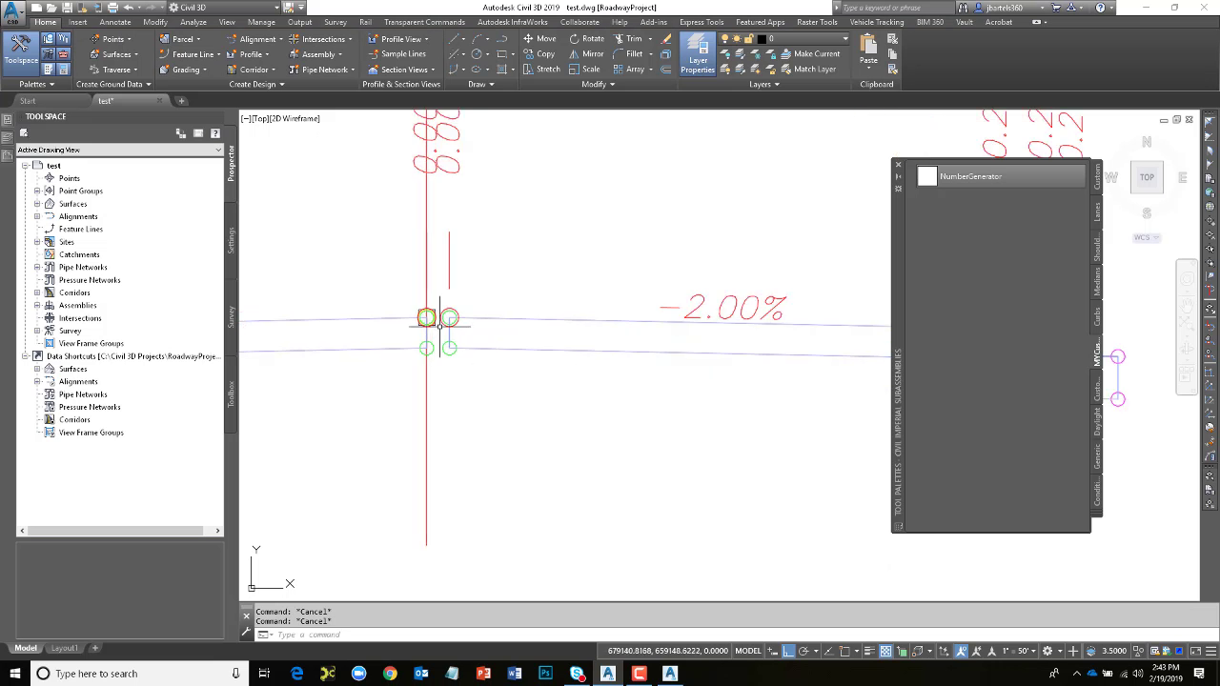
pyautogui.click(440, 321)
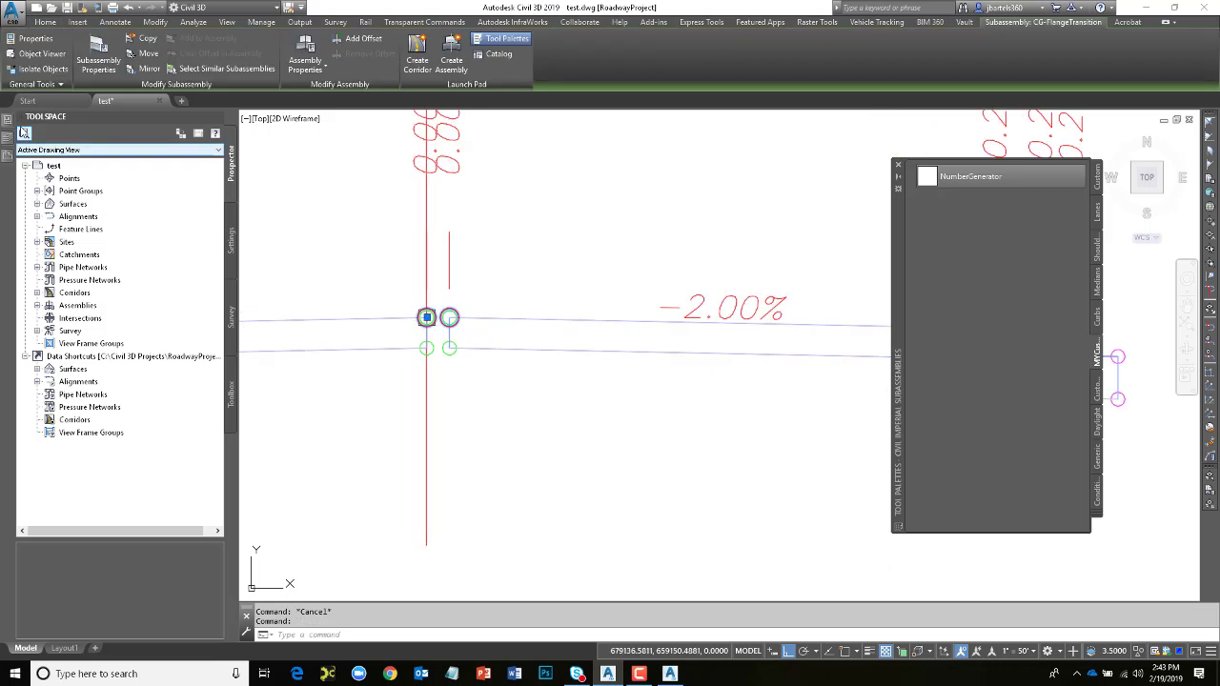
pyautogui.moveTo(14, 140)
pyautogui.moveTo(23, 600)
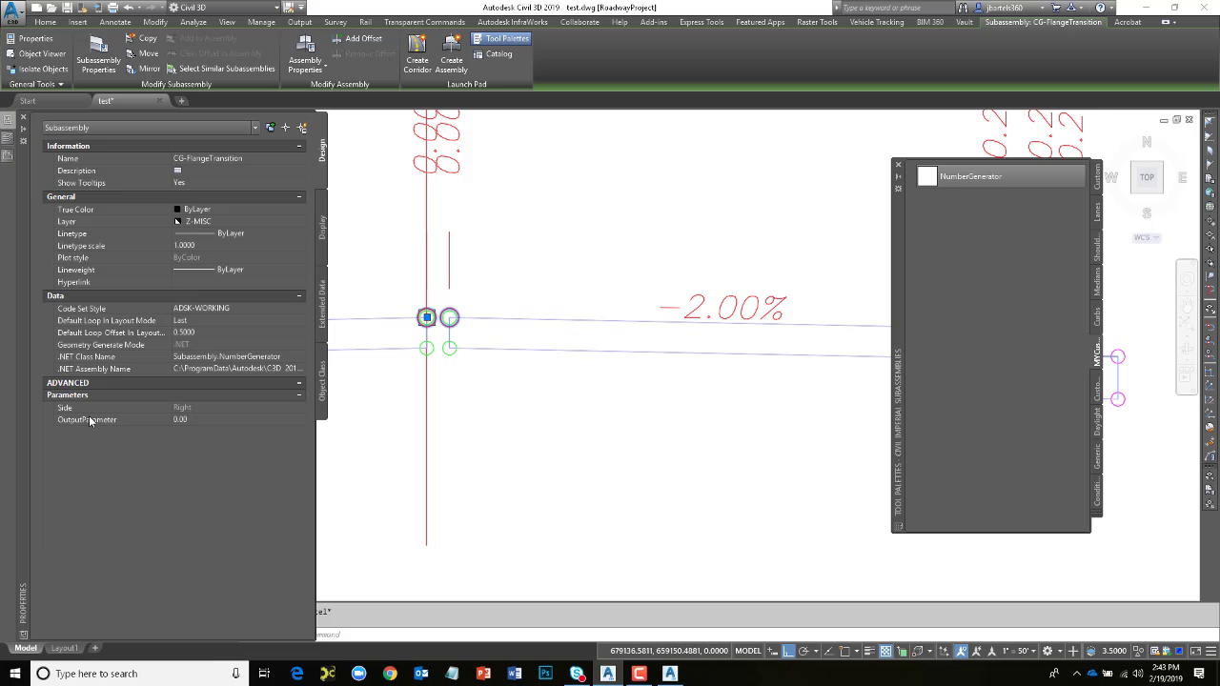
pyautogui.click(180, 419)
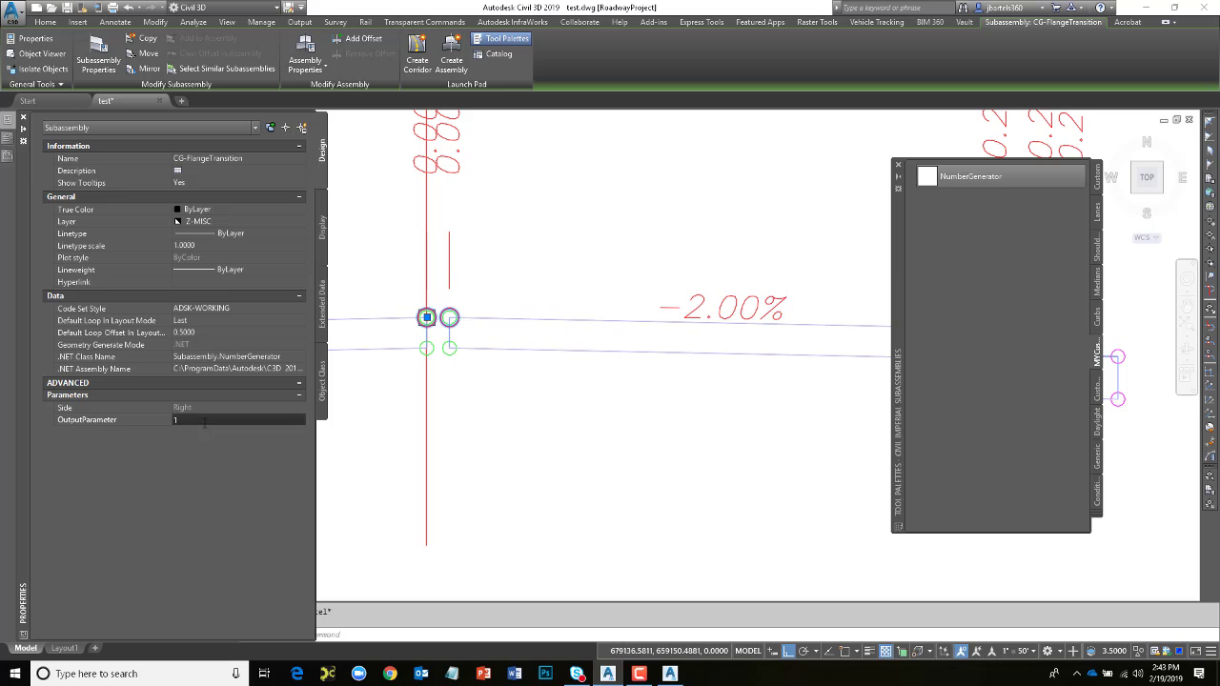
pyautogui.press('Return')
pyautogui.press('Escape')
pyautogui.press('Escape')
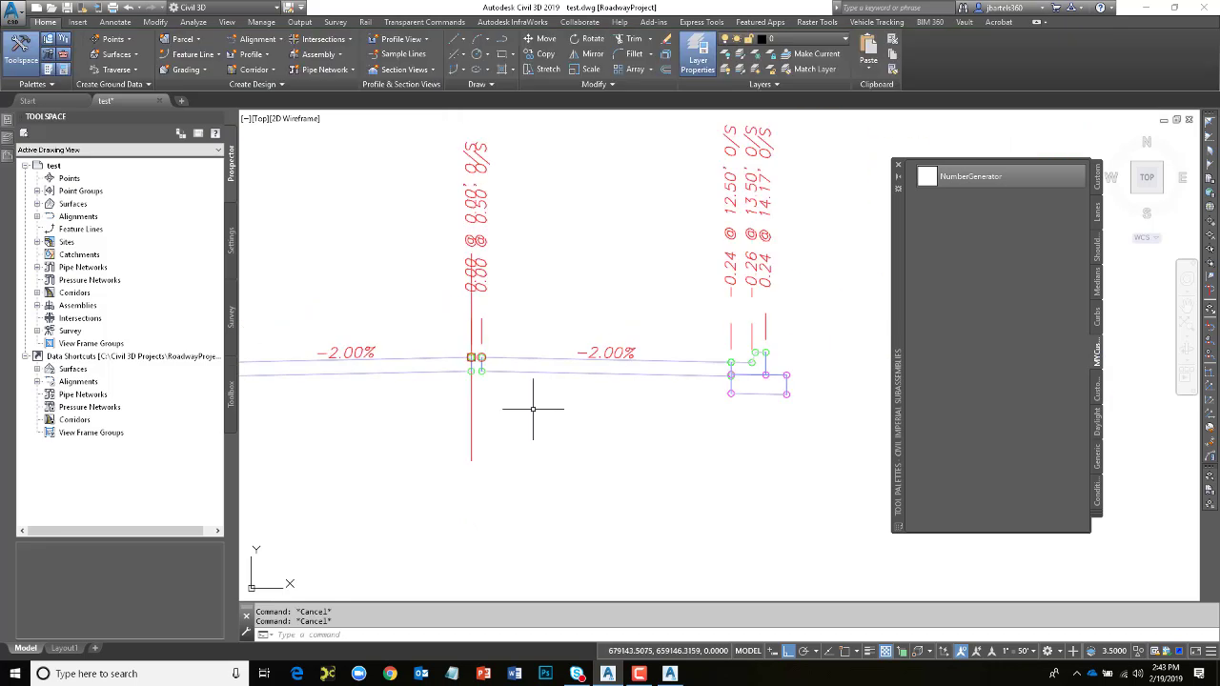
# In the Main St. assembly's construction properties, make the right UrbanCurbGutterGeneral's Dimension B get its value from CG-FlangeTransition.OutputParameter
pyautogui.click(436, 423)
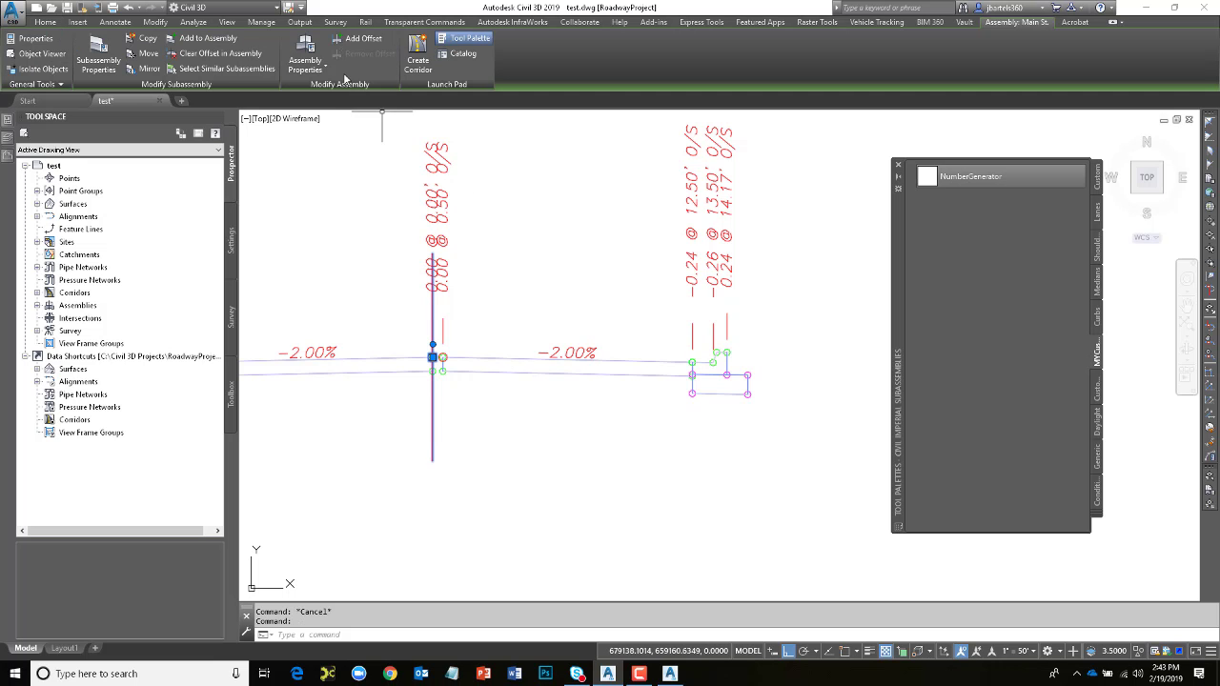
pyautogui.click(305, 55)
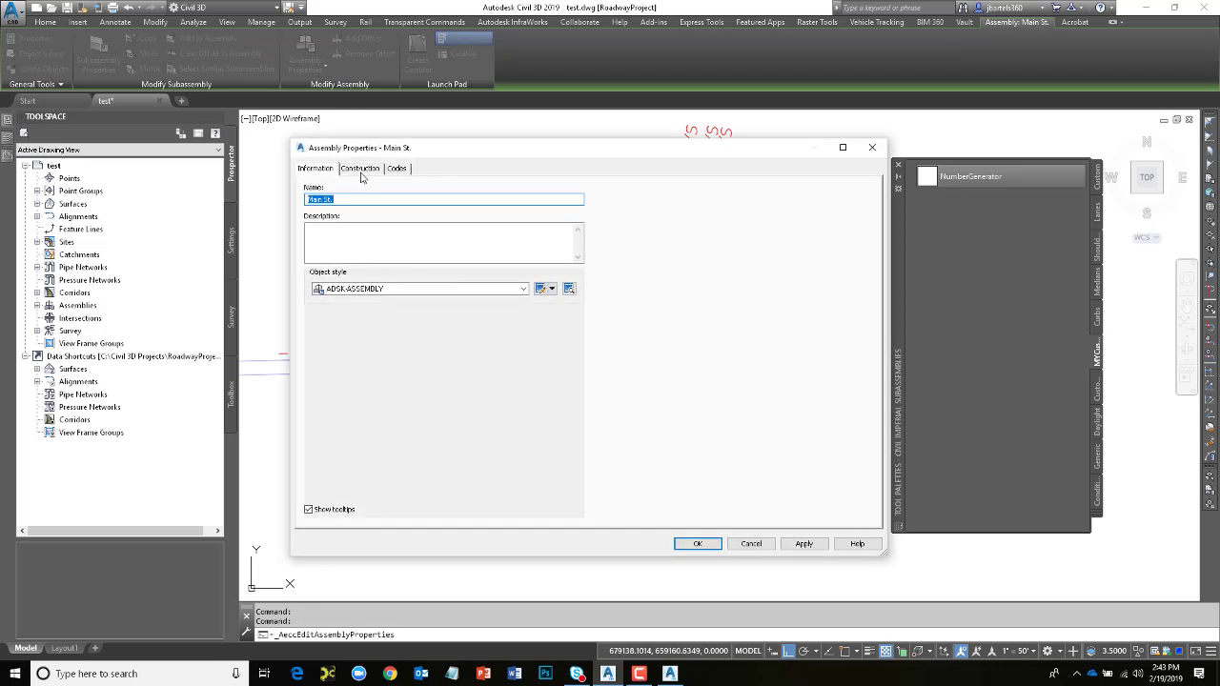
pyautogui.click(362, 169)
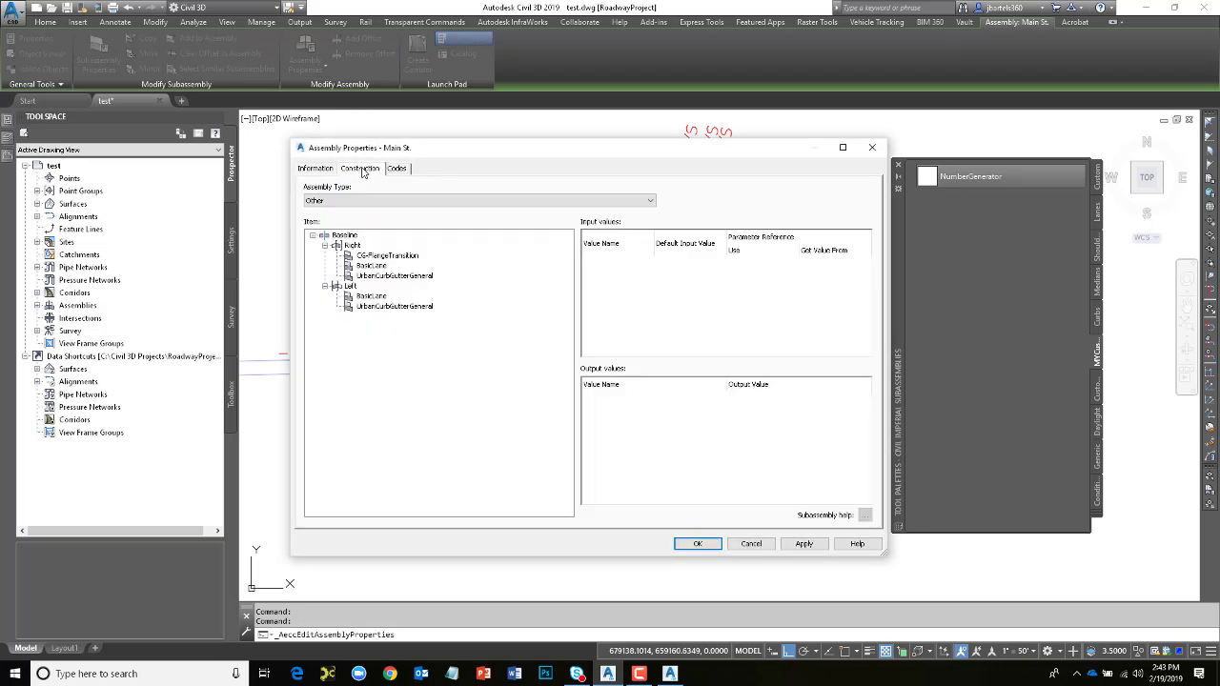
pyautogui.click(377, 276)
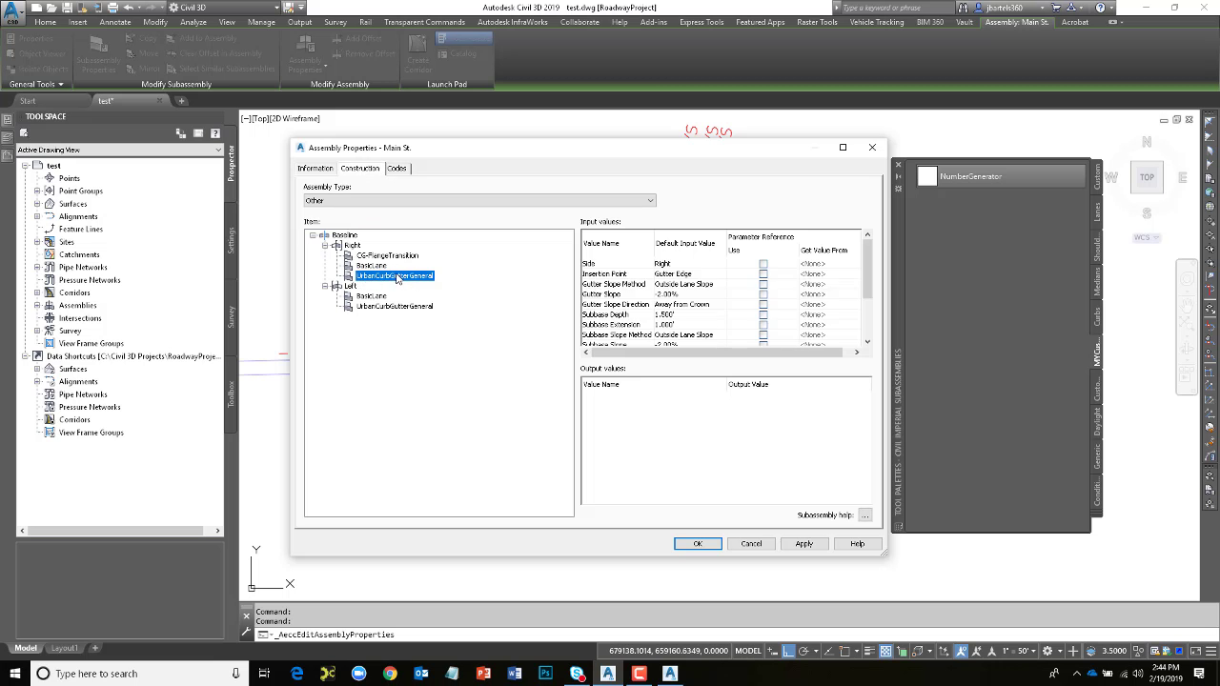
pyautogui.scroll(-3, 774, 300)
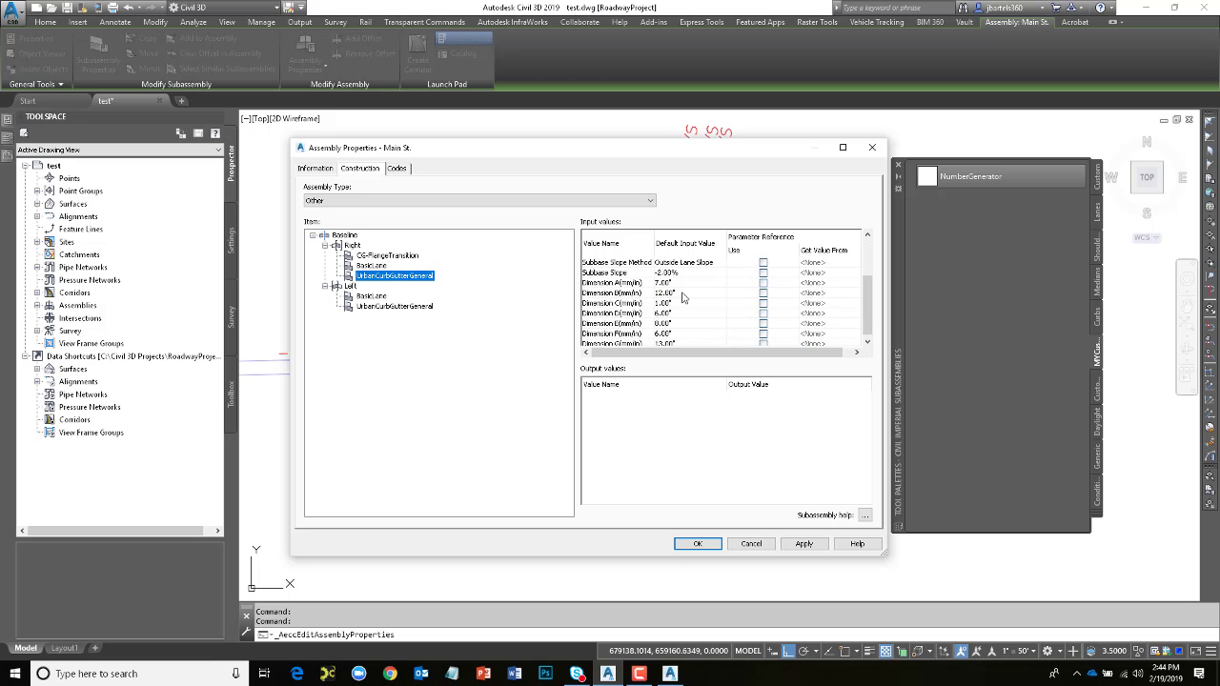
pyautogui.click(763, 296)
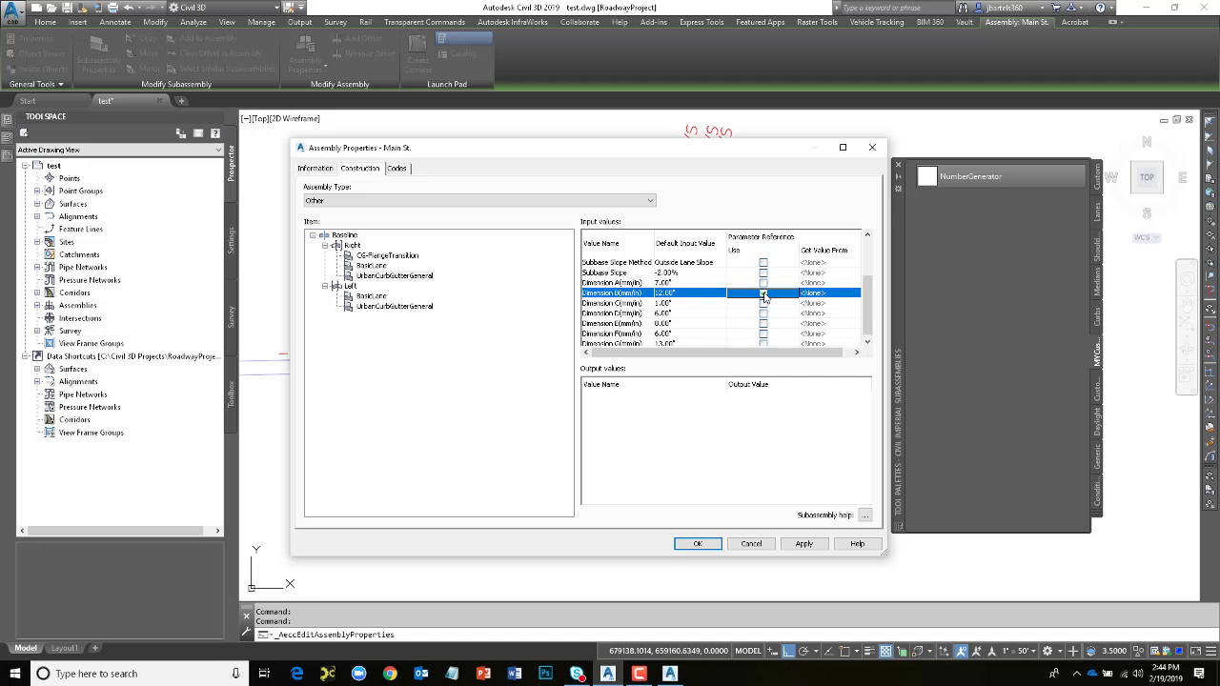
pyautogui.click(809, 294)
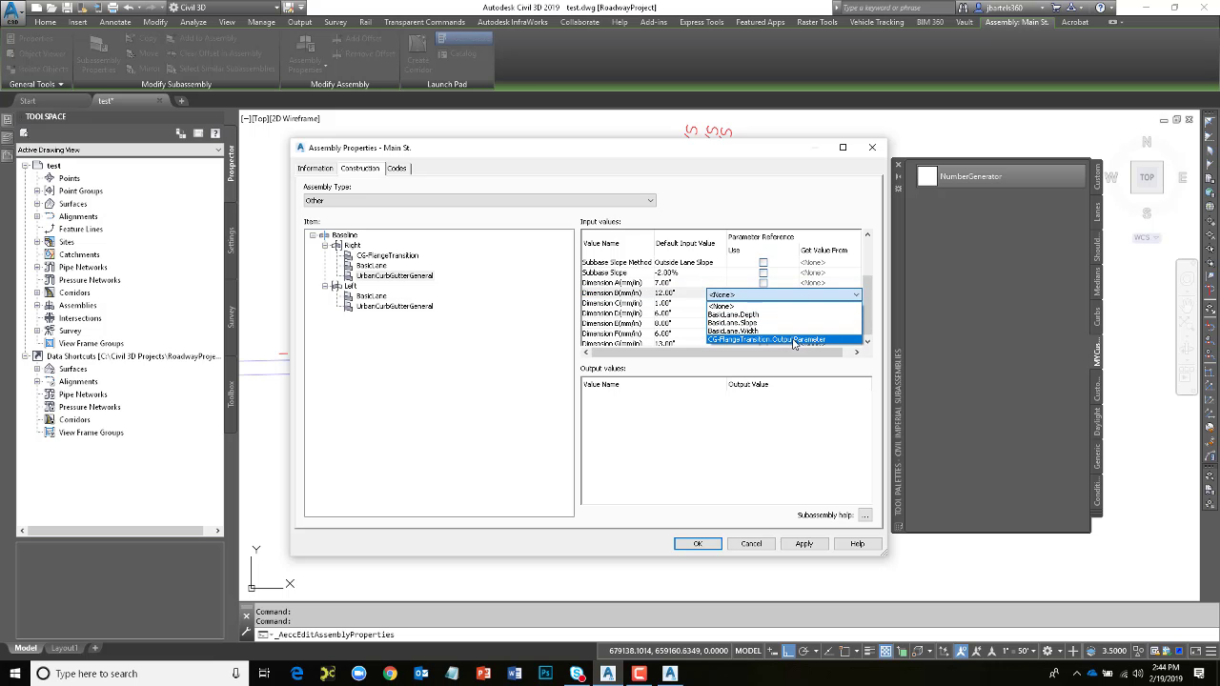
pyautogui.click(793, 339)
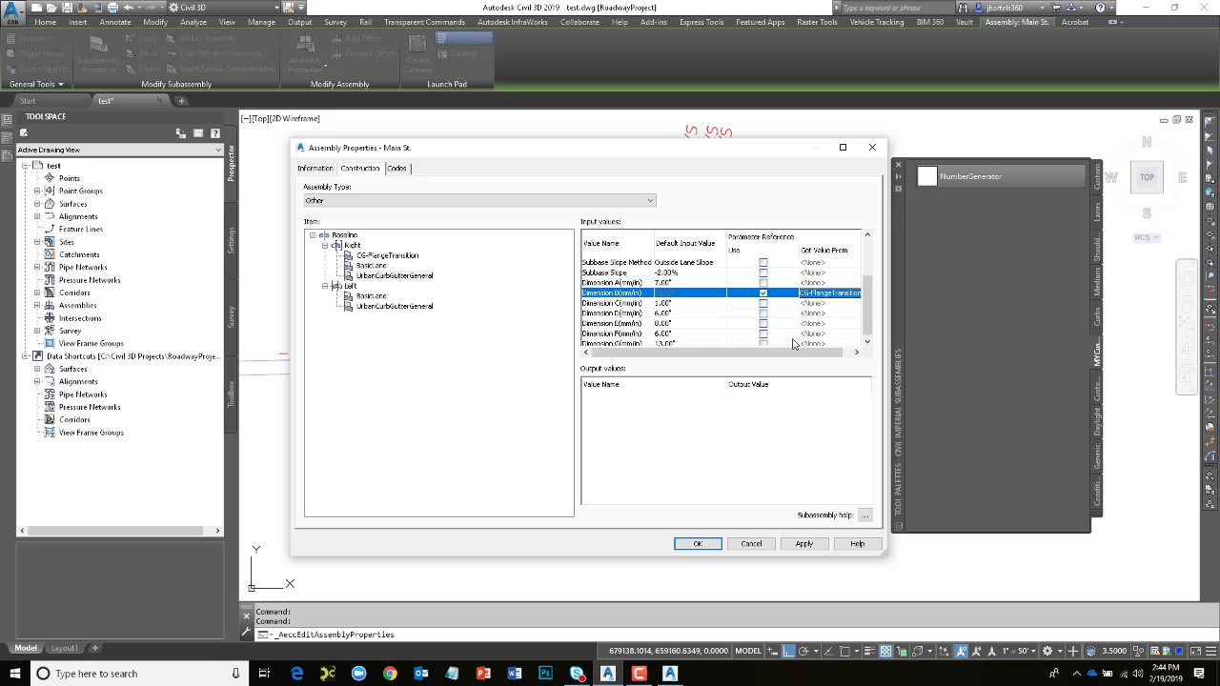
pyautogui.click(711, 549)
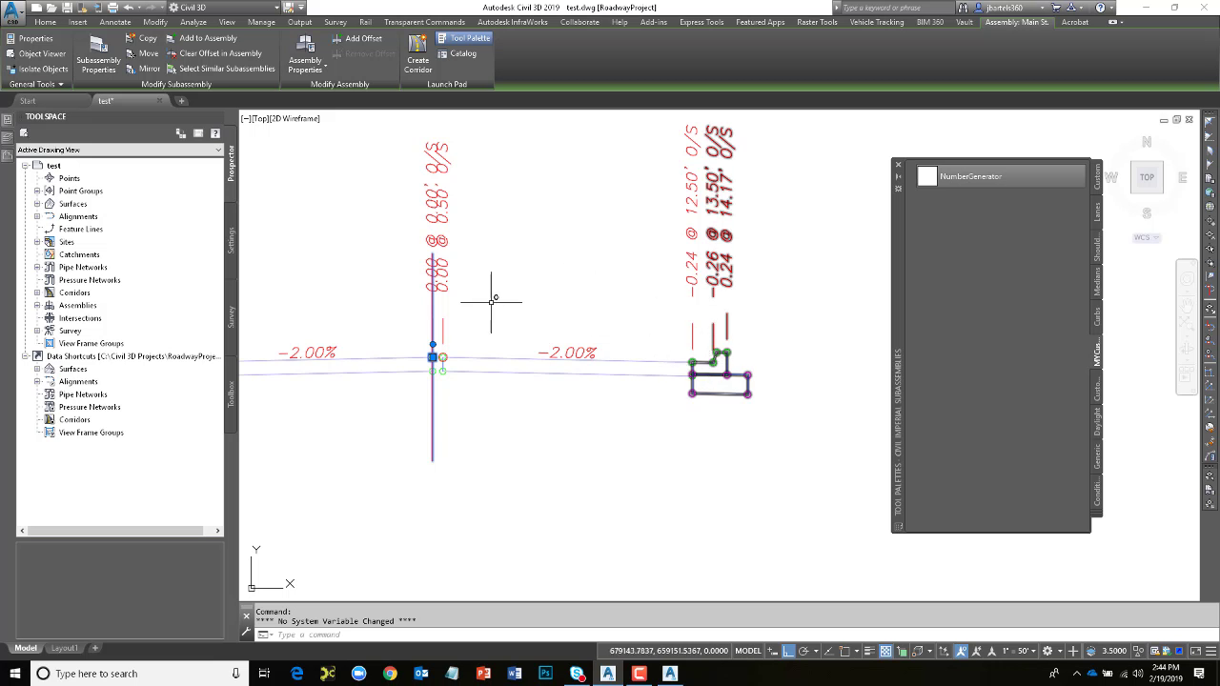
pyautogui.press('Escape')
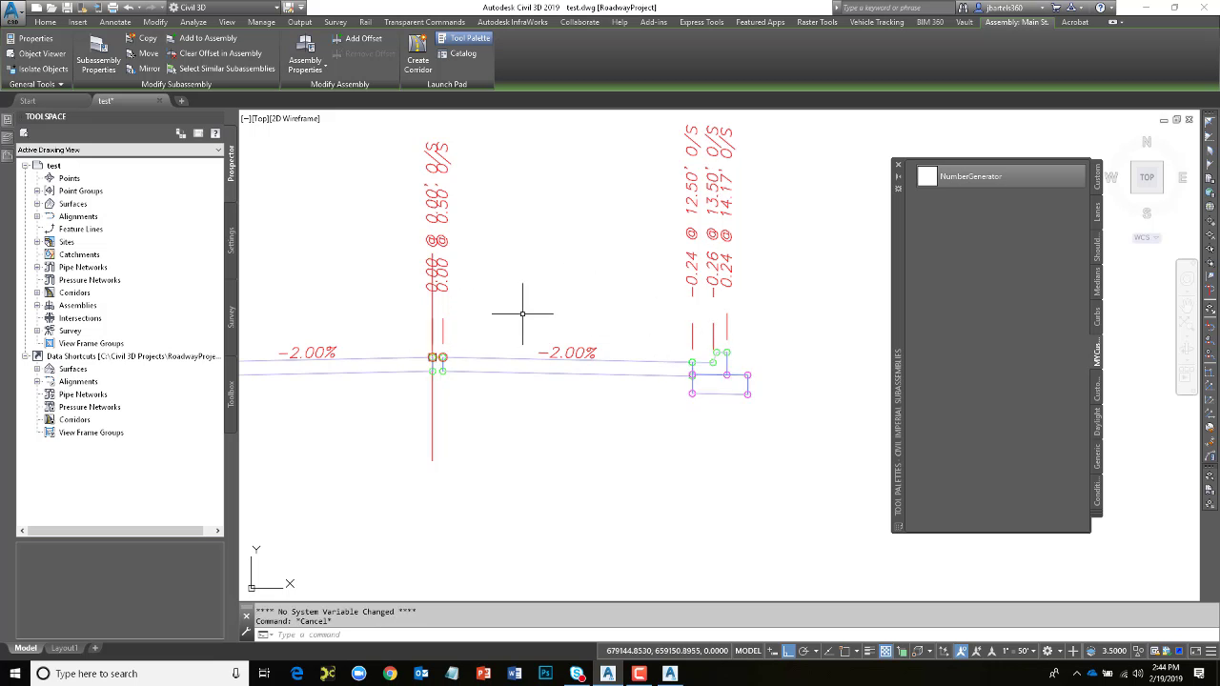
# Close the subassembly tool palettes to clear the view of the Main St. assembly
pyautogui.scroll(-1, 518, 314)
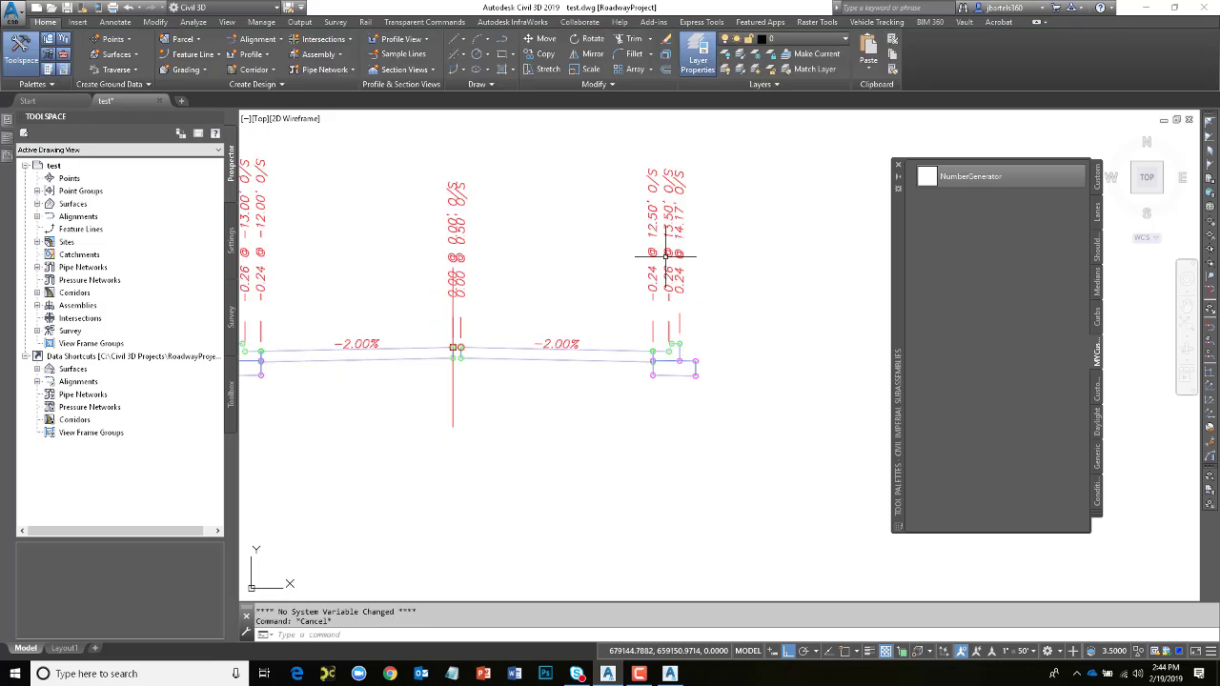
pyautogui.click(897, 164)
pyautogui.scroll(-2, 758, 349)
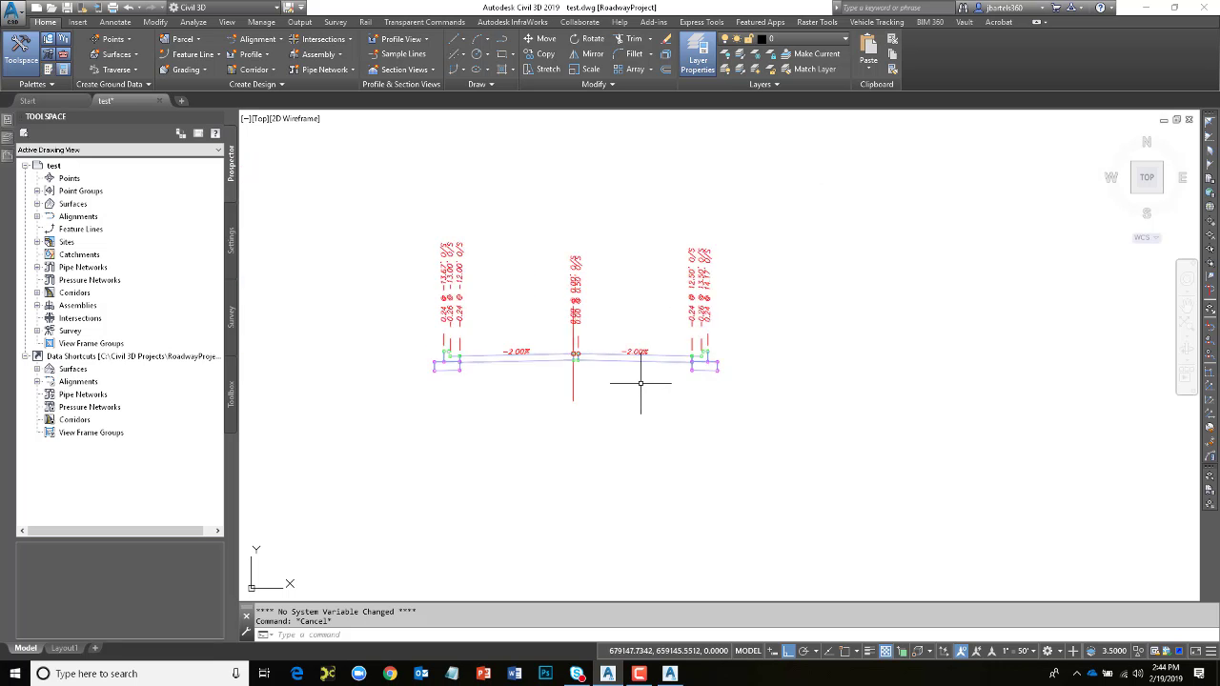
pyautogui.scroll(1, 635, 383)
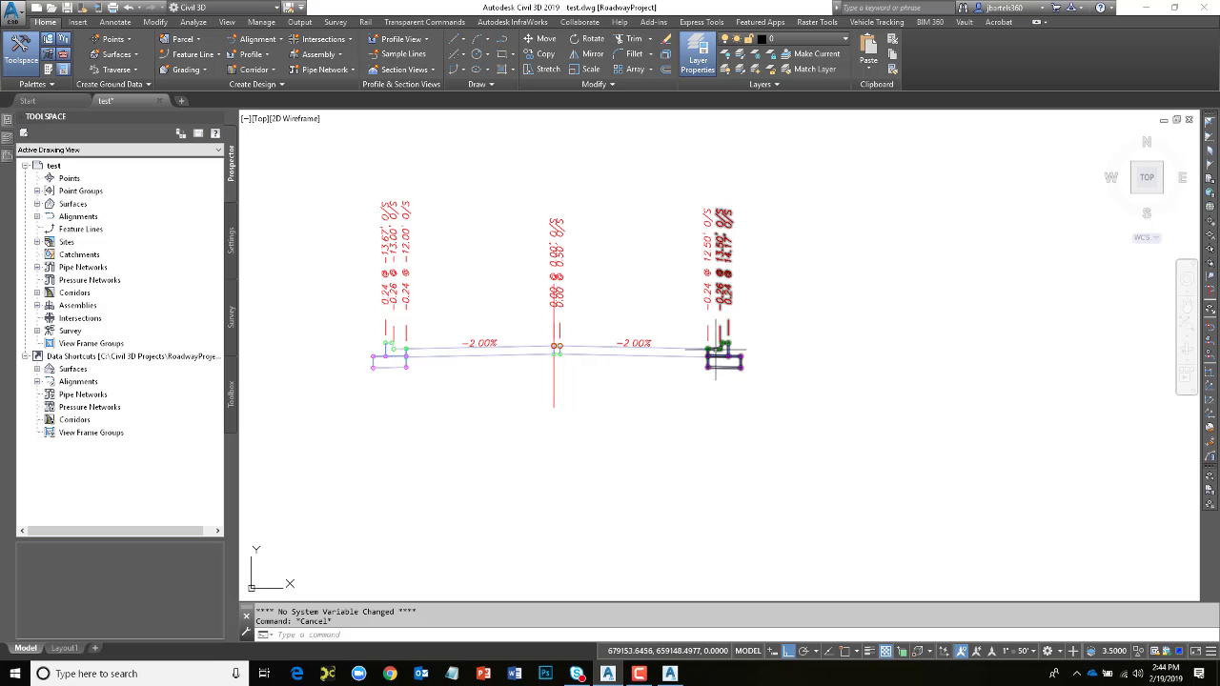
# Switch the Main St. profile view from automatic height to a user-specified height of 760' to 820'
pyautogui.scroll(-5, 702, 419)
pyautogui.moveTo(852, 423)
pyautogui.mouseDown(button='middle')
pyautogui.moveTo(767, 366)
pyautogui.moveTo(658, 248)
pyautogui.mouseUp(button='middle')
pyautogui.scroll(6, 592, 329)
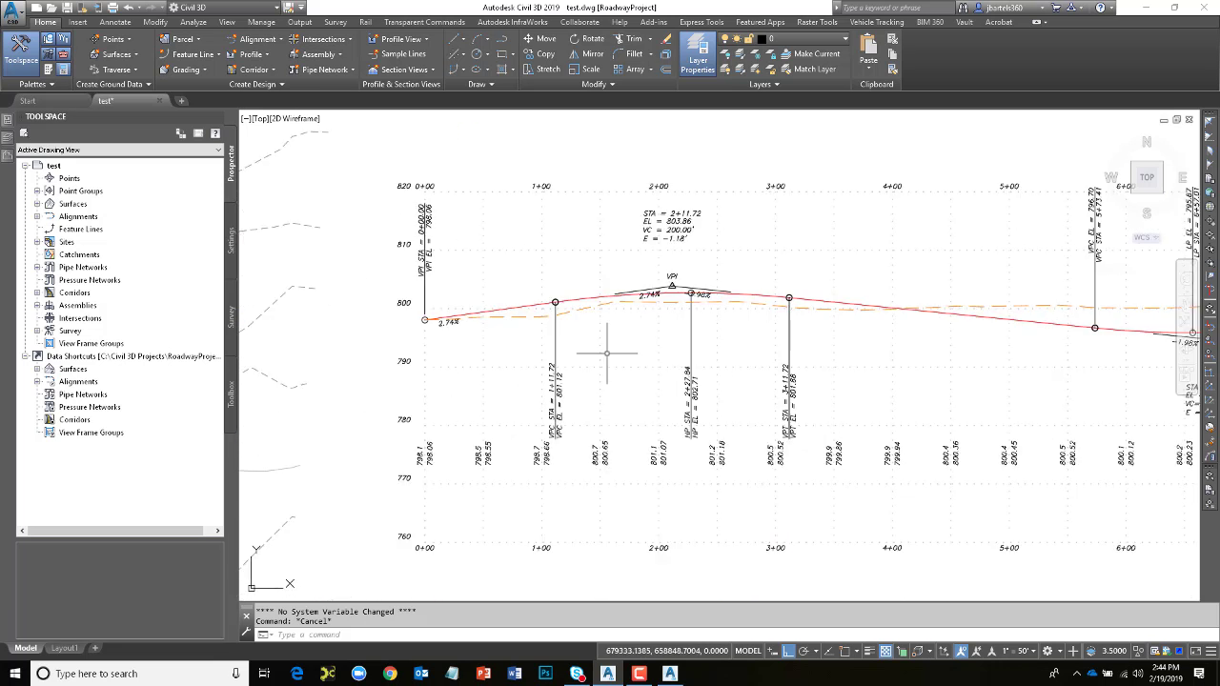
pyautogui.moveTo(620, 332); pyautogui.dragTo(626, 283, button='middle')
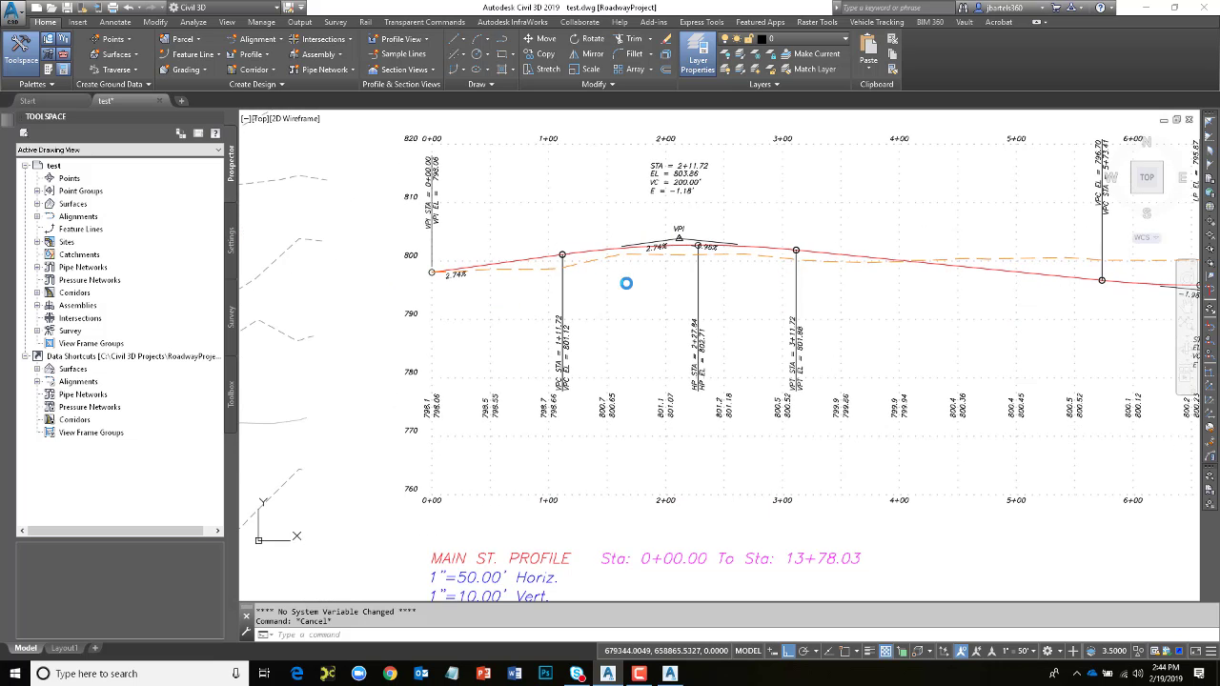
pyautogui.click(583, 224)
pyautogui.click(367, 50)
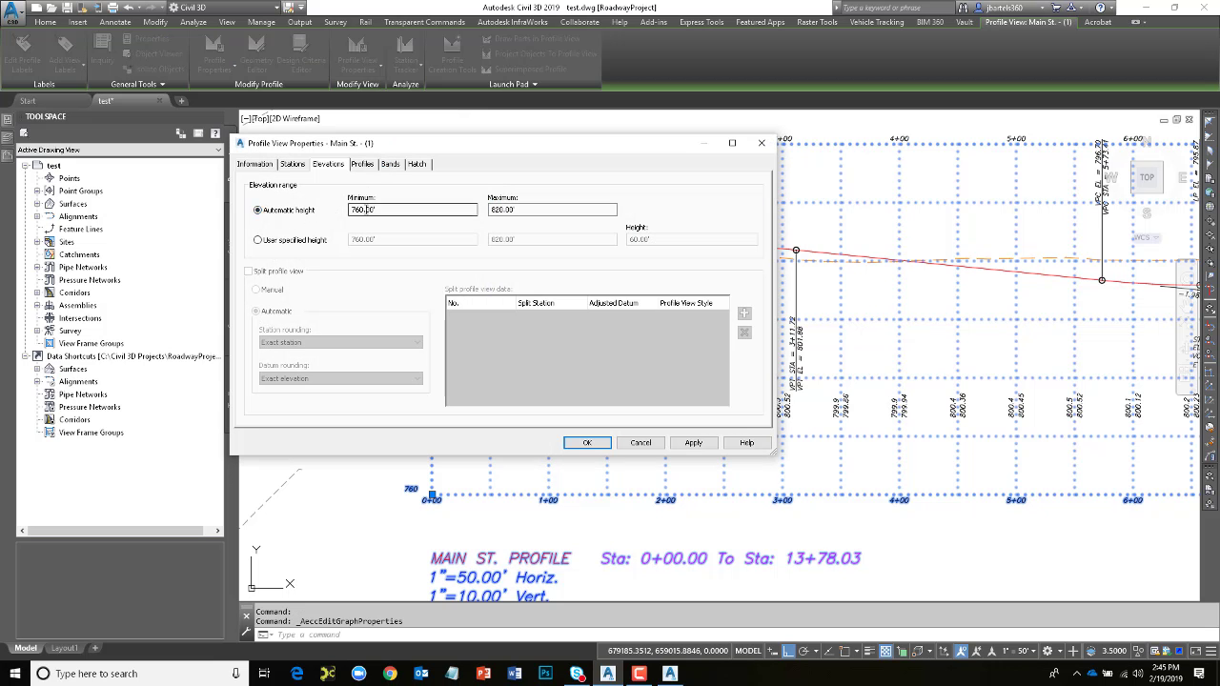
pyautogui.click(258, 240)
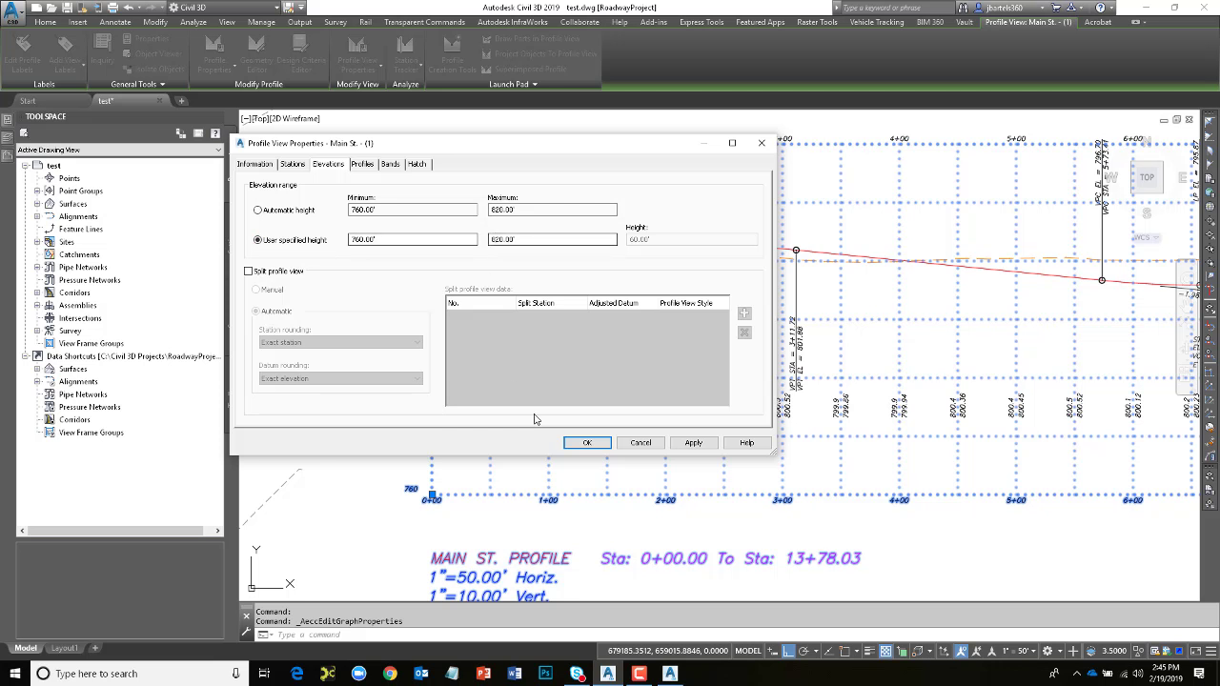
pyautogui.click(587, 443)
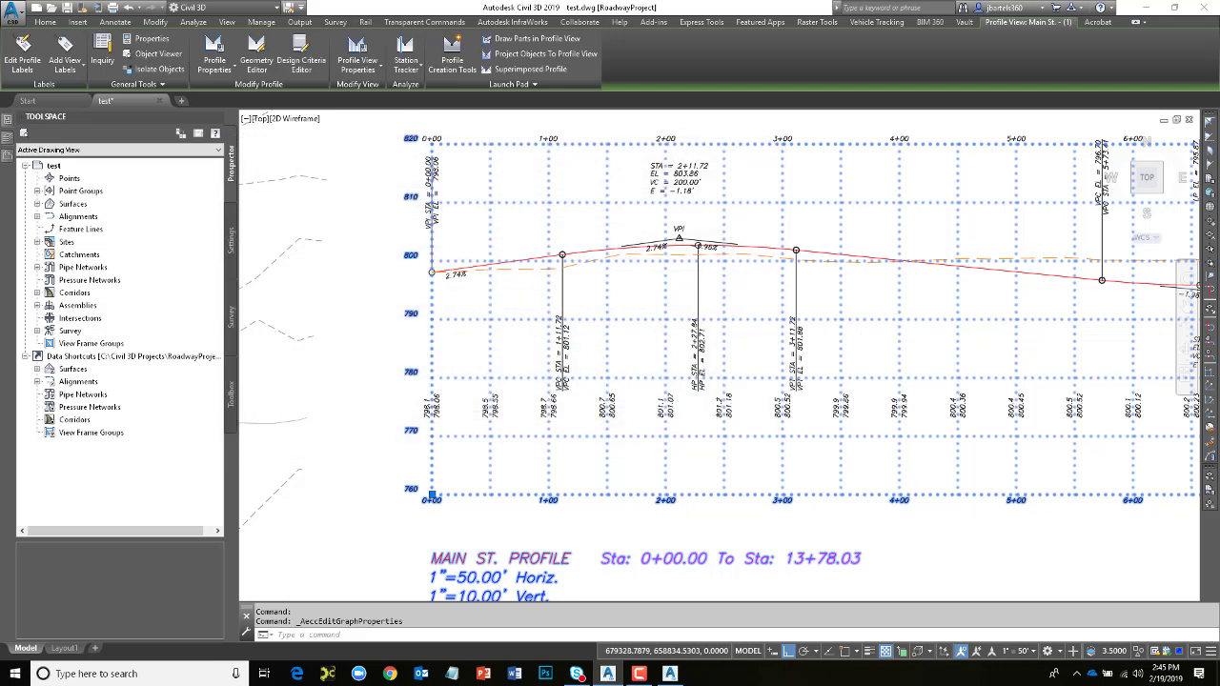
pyautogui.scroll(-2, 606, 324)
pyautogui.press('Escape')
pyautogui.press('Escape')
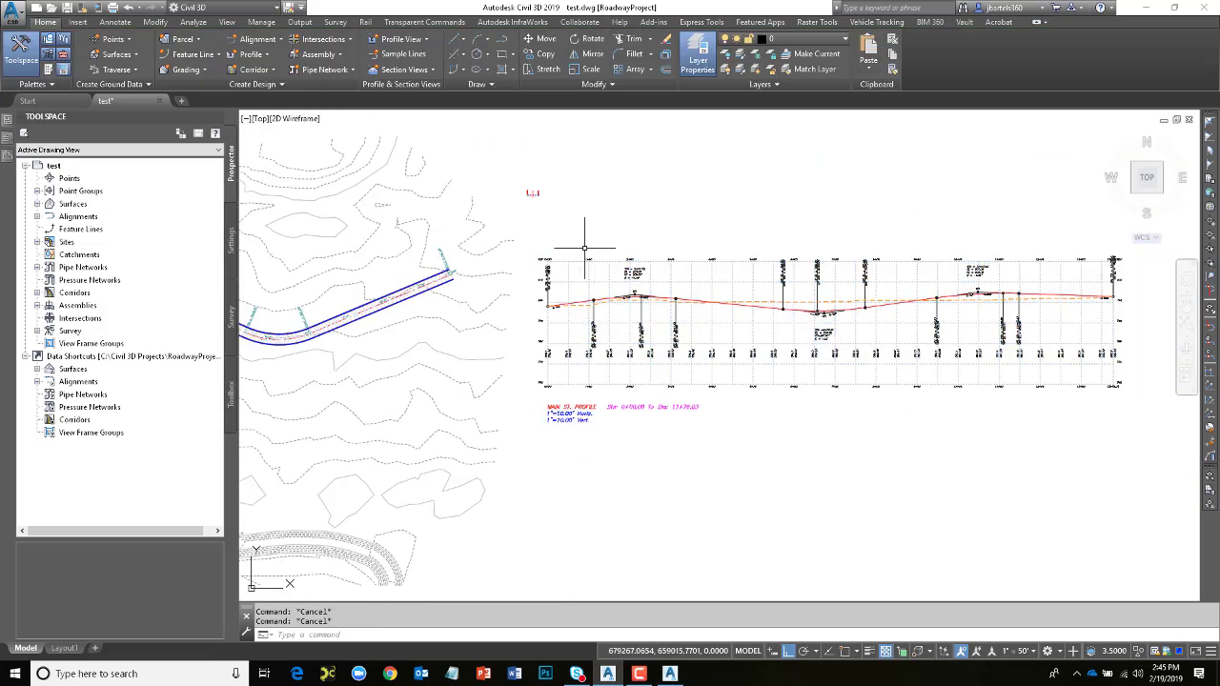
# Copy the Main St. profile view about 382 ft straight down, placing the duplicate below the original
pyautogui.click(550, 57)
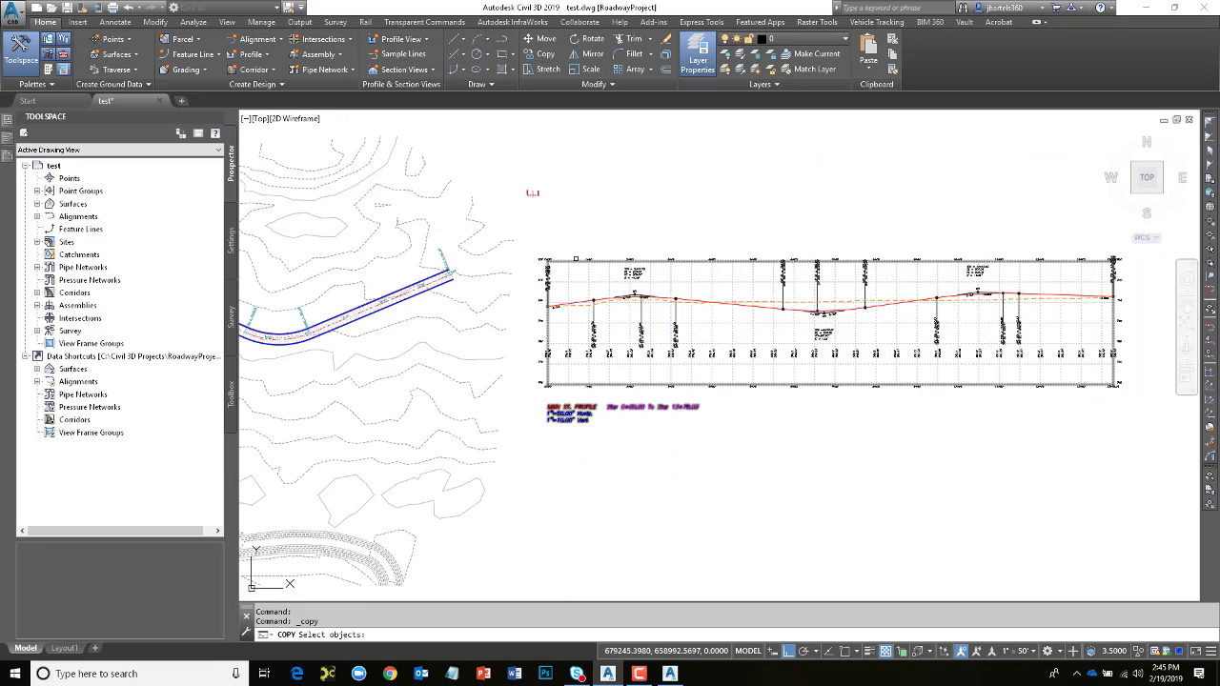
pyautogui.click(580, 228)
pyautogui.click(567, 270)
pyautogui.press('Return')
pyautogui.click(579, 232)
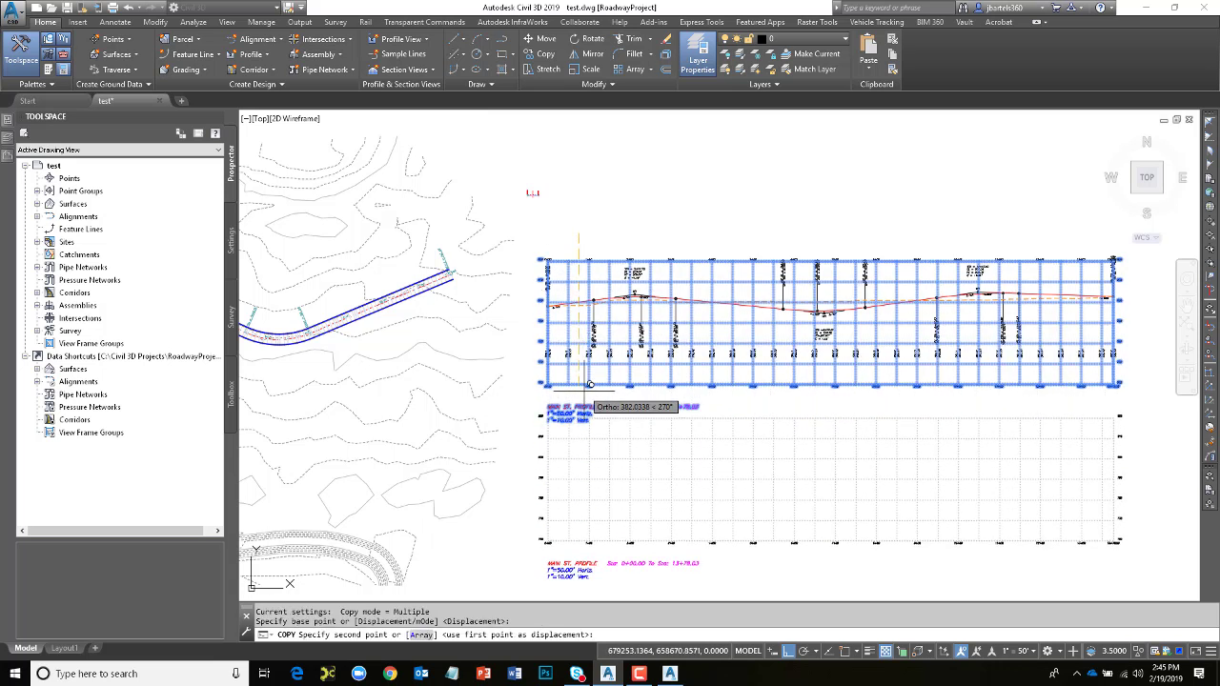
pyautogui.press('Escape')
# Set the copied profile view's user-specified elevation range to a minimum of -20 and a maximum of 10
pyautogui.moveTo(614, 417); pyautogui.dragTo(562, 305, button='middle')
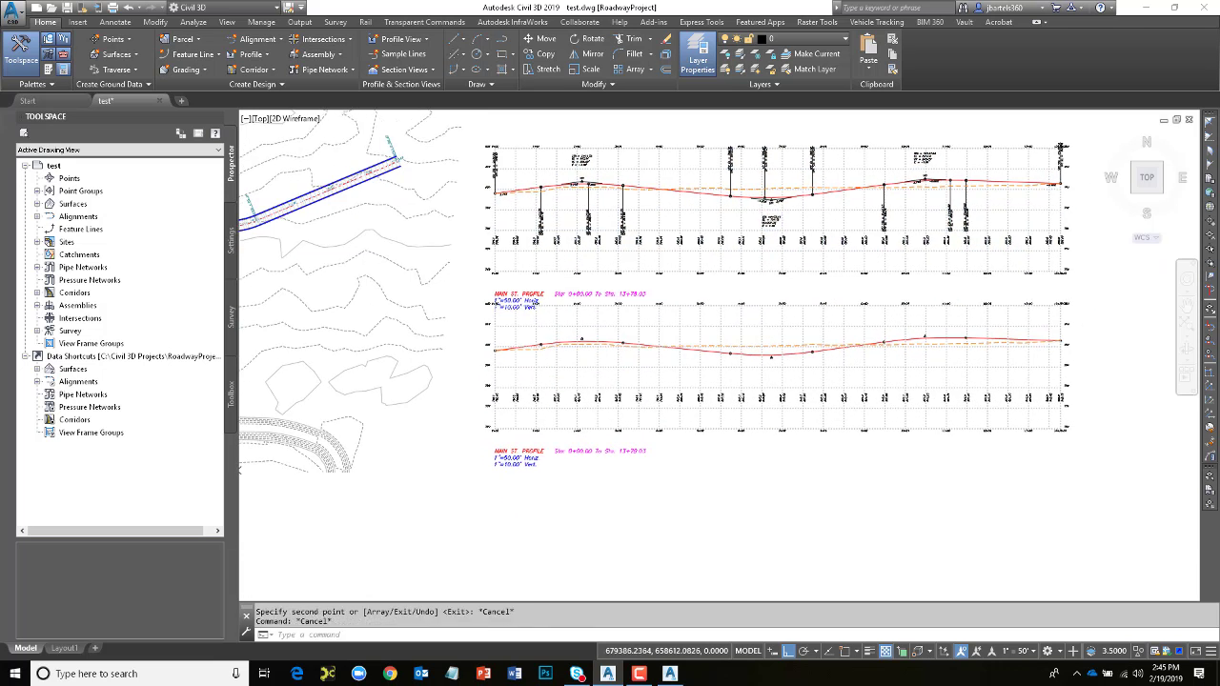
pyautogui.click(561, 305)
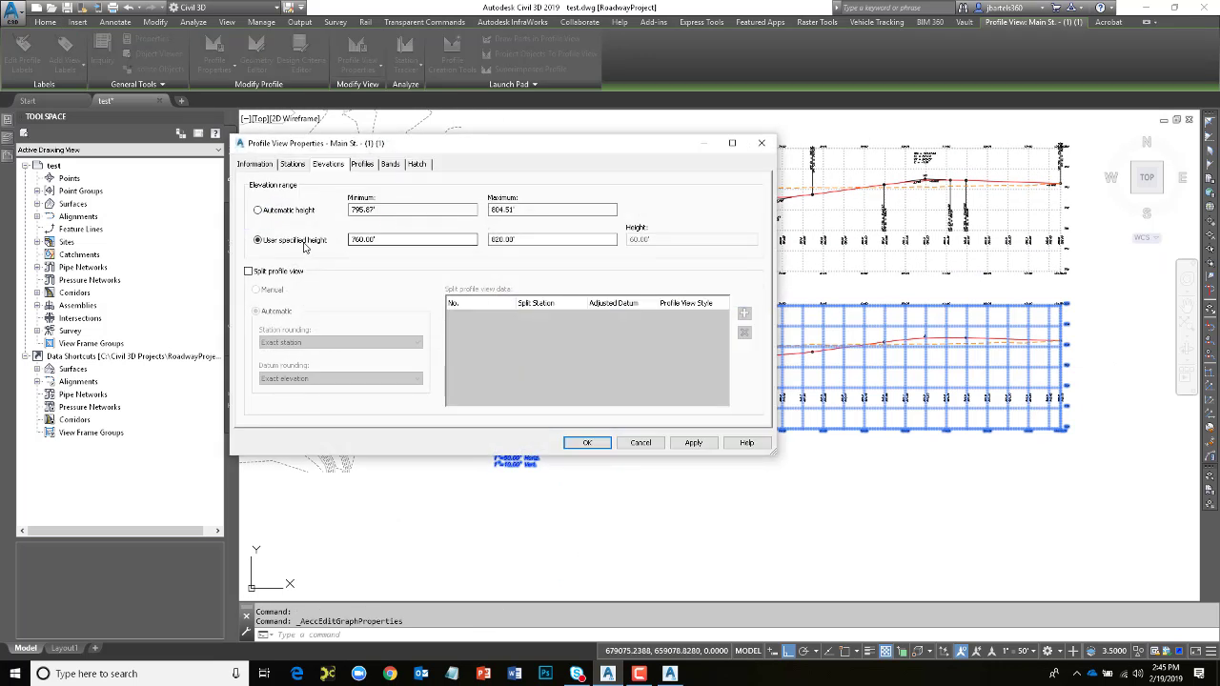
pyautogui.doubleClick(351, 240)
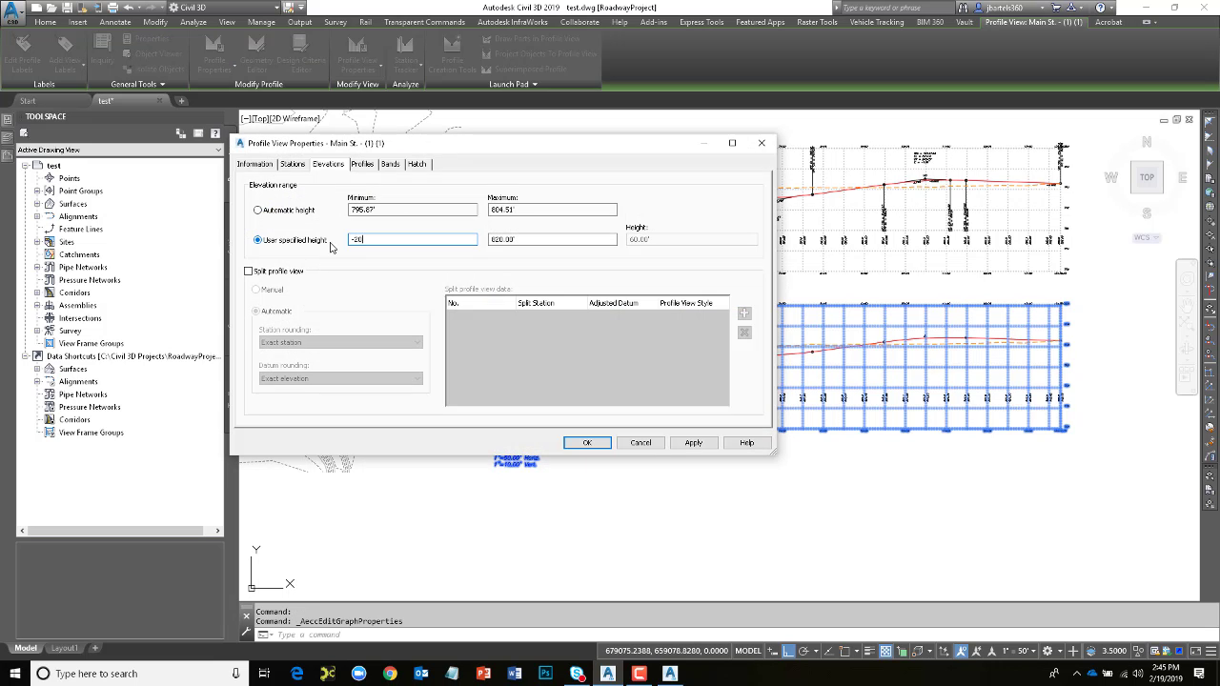
pyautogui.write('-20')
pyautogui.click(509, 239)
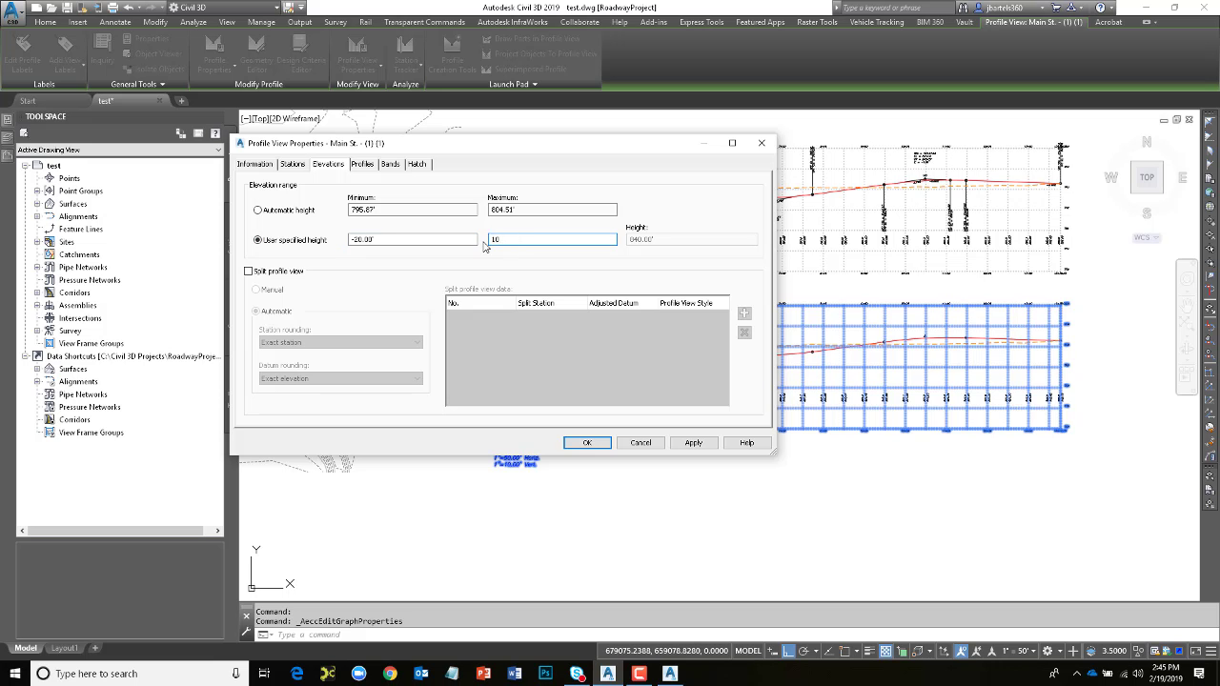
pyautogui.write('10')
pyautogui.press('Return')
pyautogui.press('Escape')
pyautogui.press('Escape')
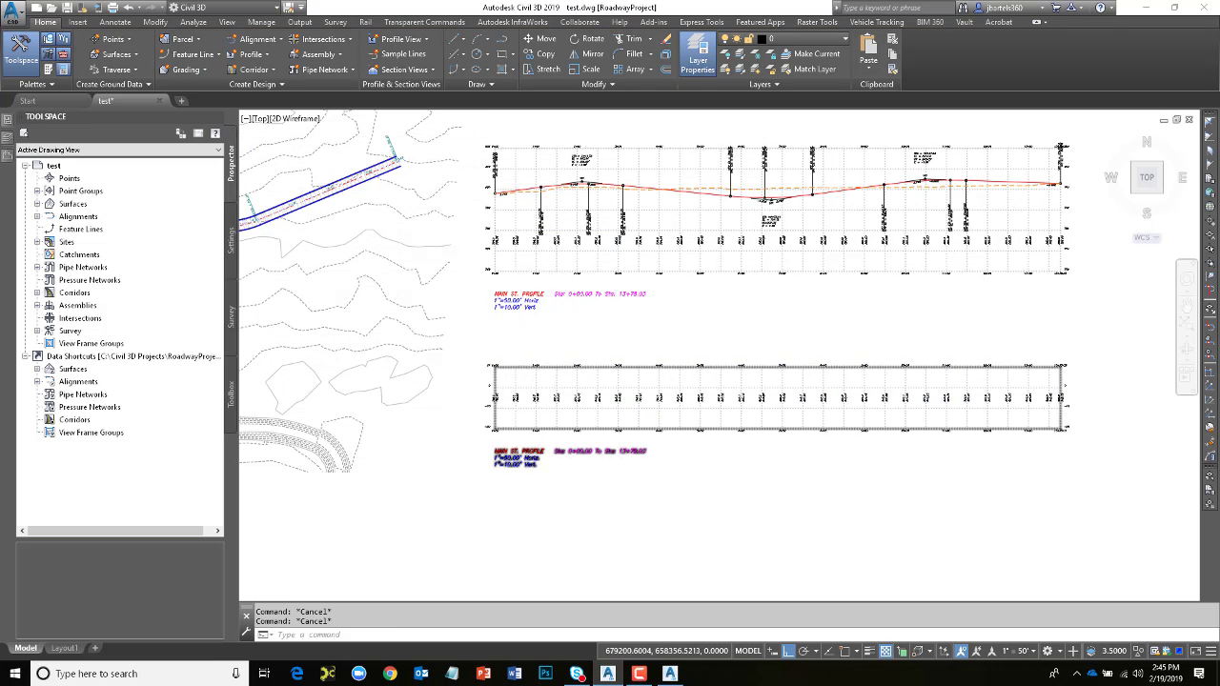
# Start a new layout profile named CG Flange Values on the Main St. alignment in the copied profile view
pyautogui.scroll(7, 505, 405)
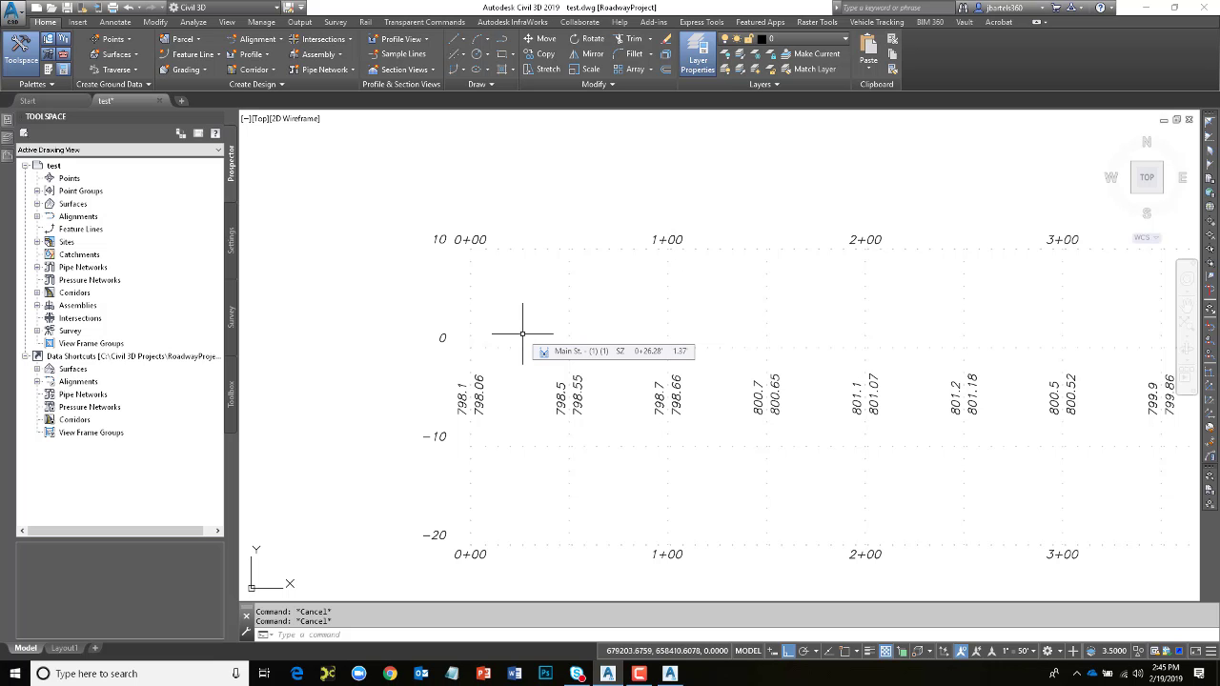
pyautogui.scroll(-1, 519, 322)
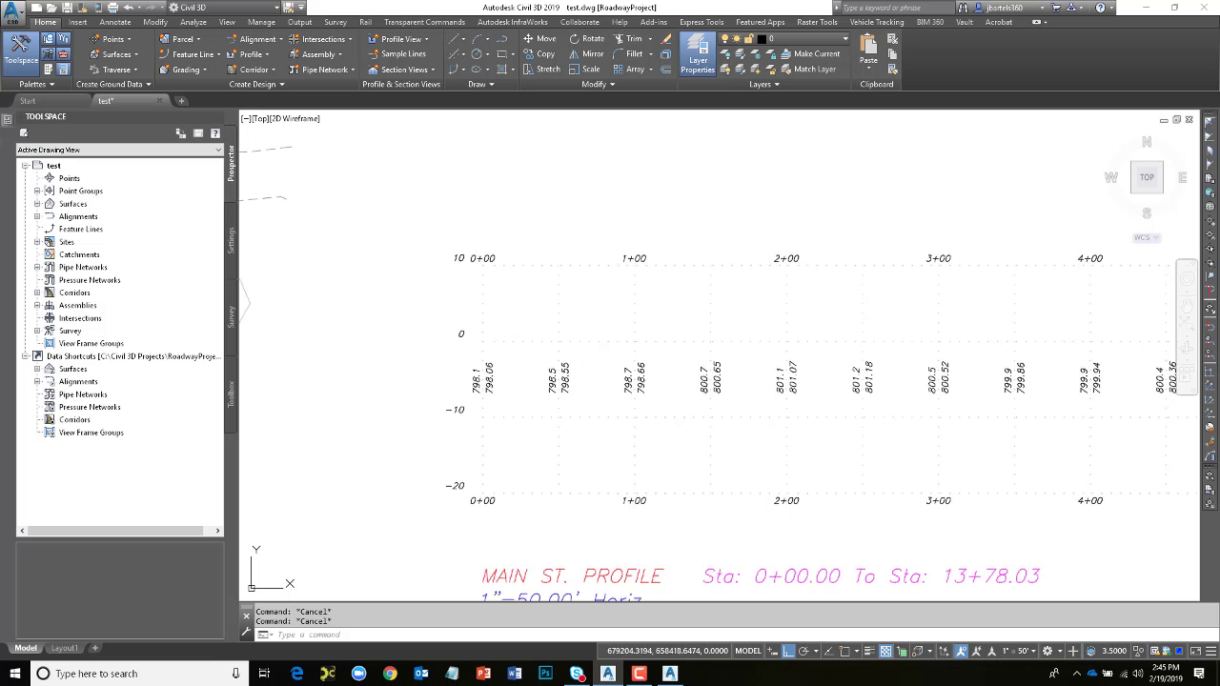
pyautogui.moveTo(534, 317); pyautogui.dragTo(473, 333, button='middle')
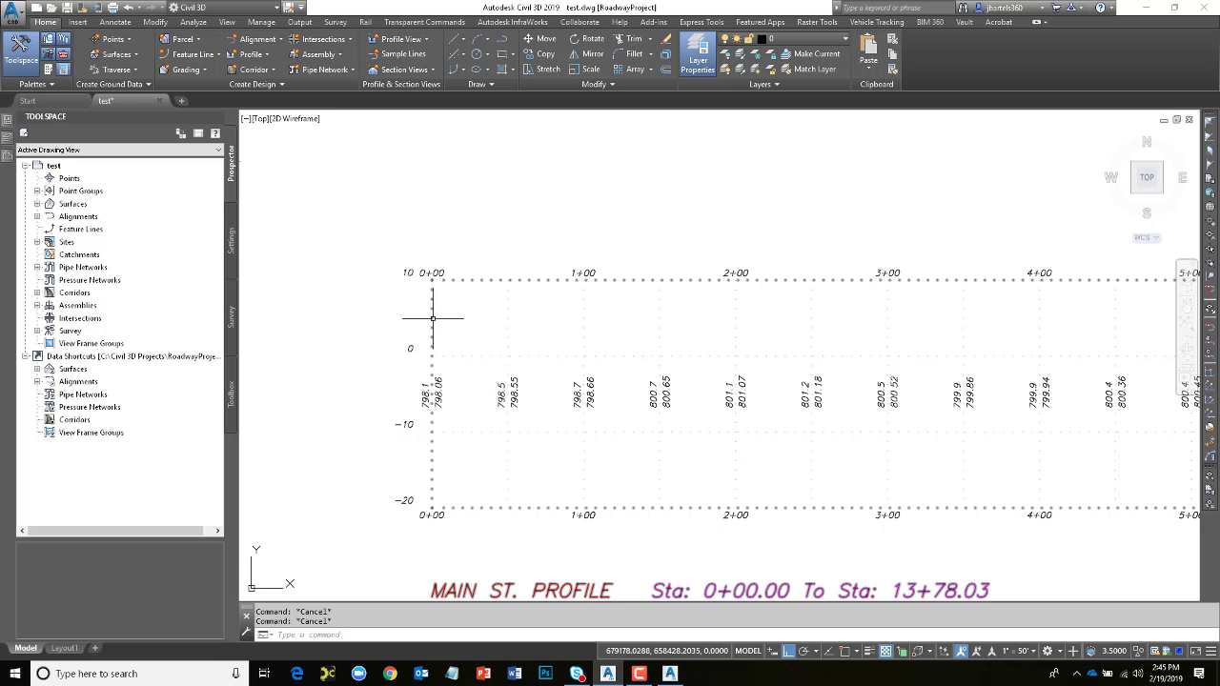
pyautogui.click(433, 319)
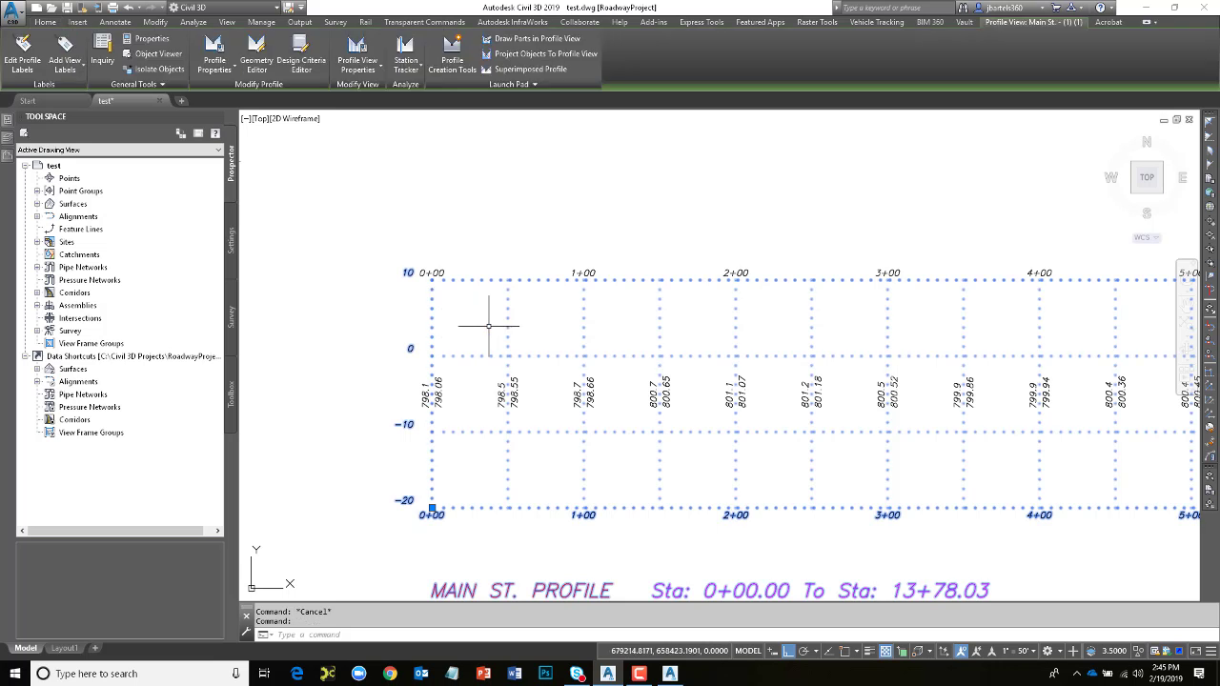
pyautogui.click(453, 69)
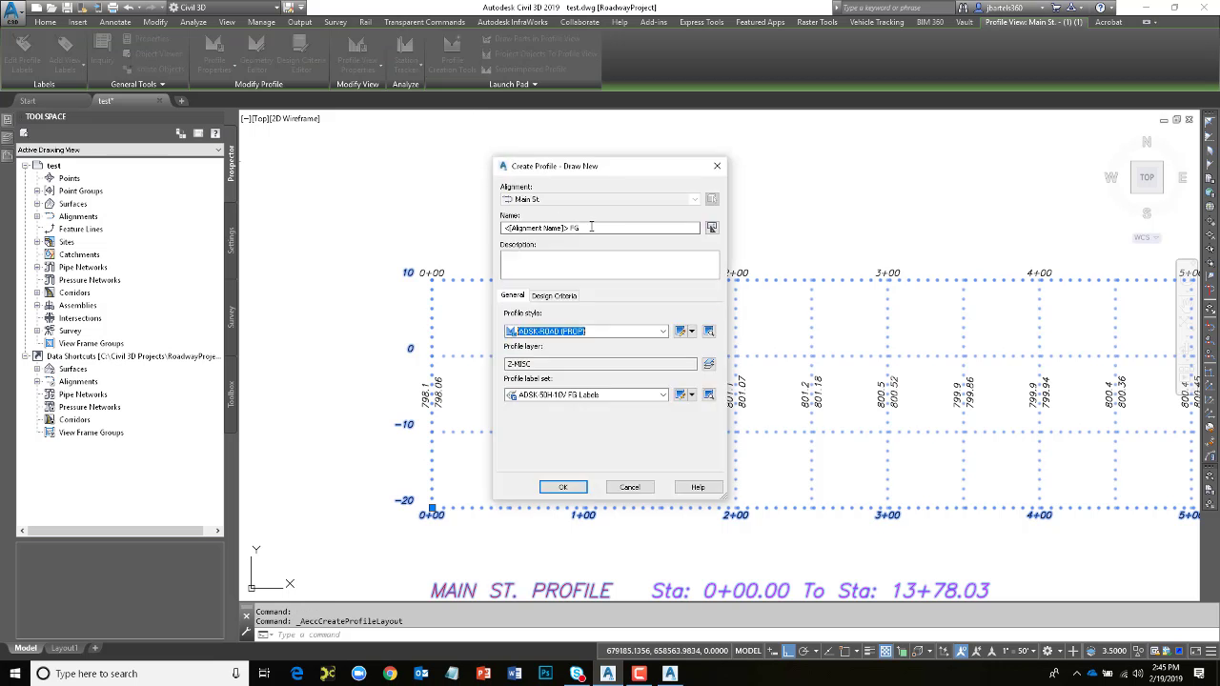
pyautogui.moveTo(591, 227); pyautogui.dragTo(493, 226)
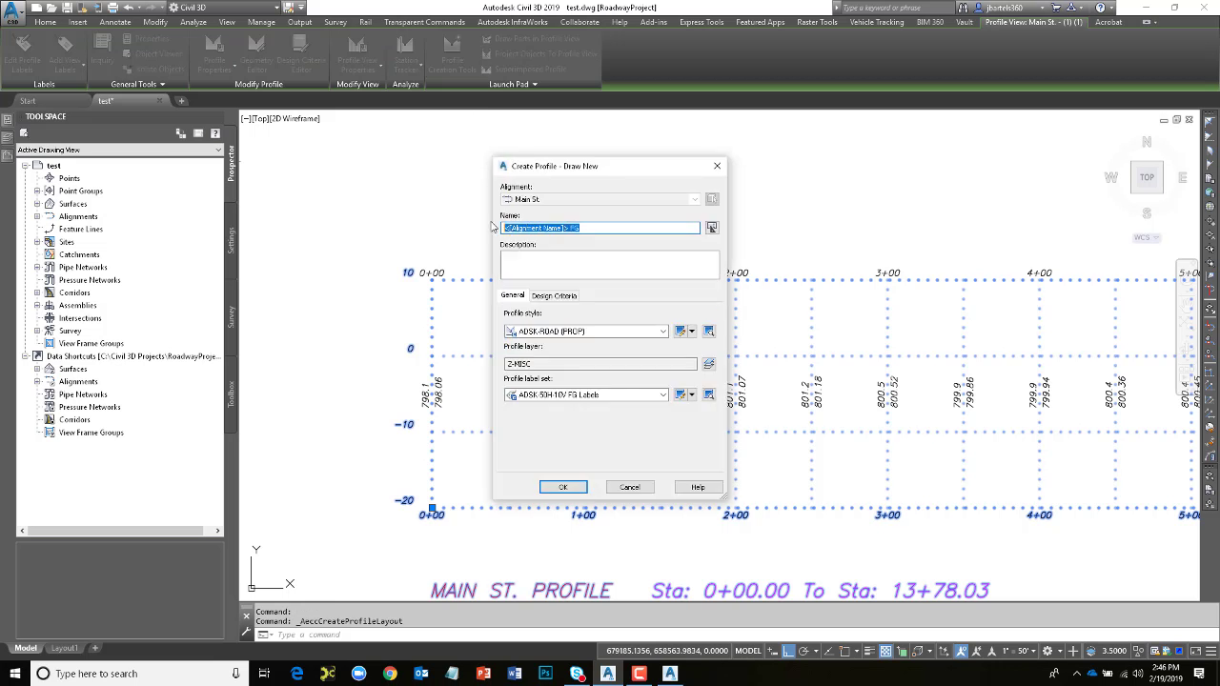
pyautogui.write('CG Flange Values')
pyautogui.click(562, 487)
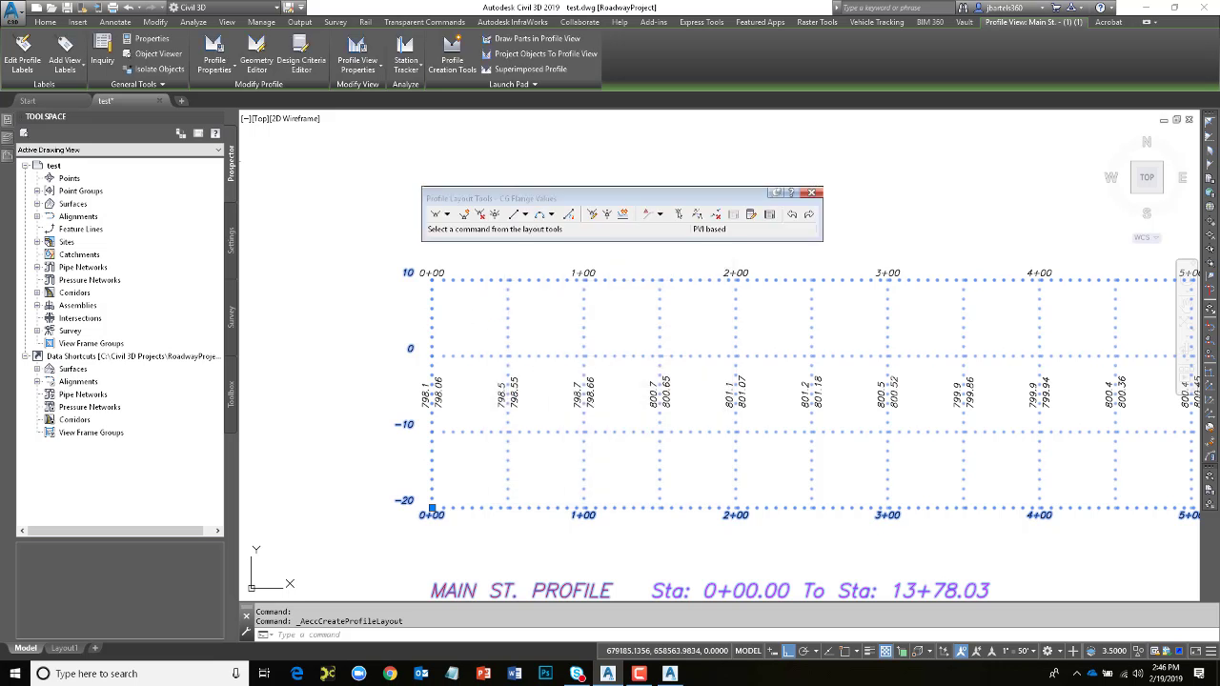
# Draw a tangent at about elevation 2.2 to 2.4 across the copied profile view, snapping to its start and end edges with Nearest
pyautogui.click(437, 218)
pyautogui.keyDown('shift'); pyautogui.rightClick(449, 324); pyautogui.keyUp('shift')
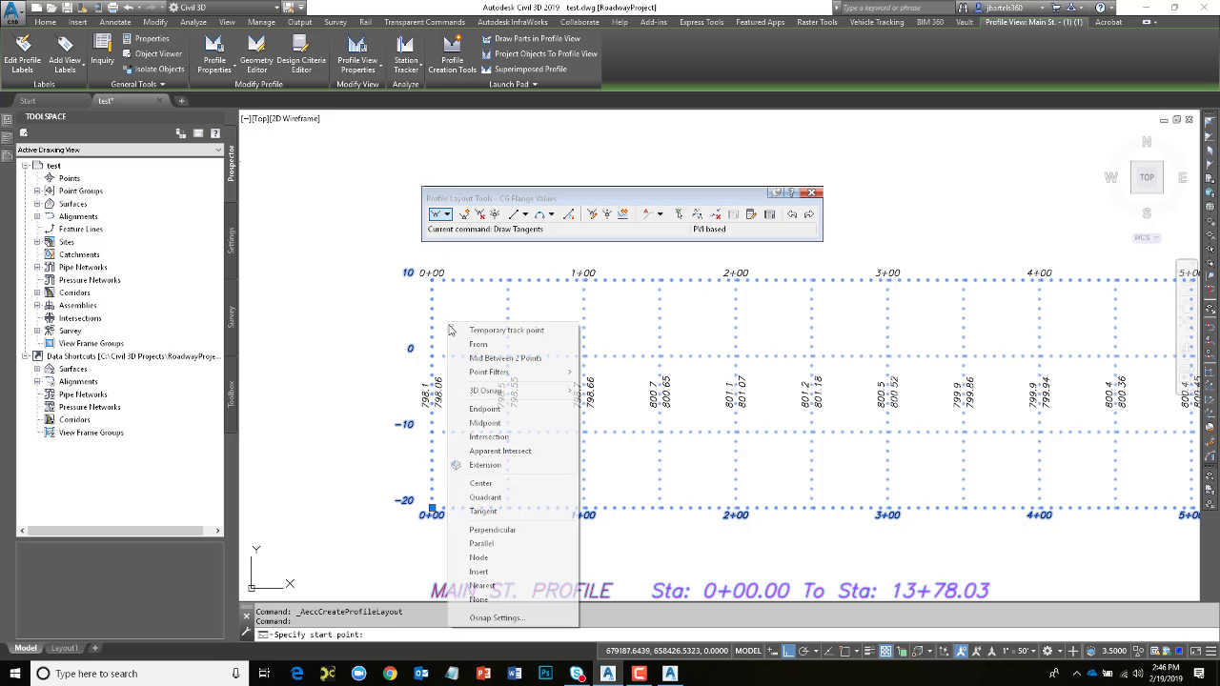
pyautogui.click(498, 586)
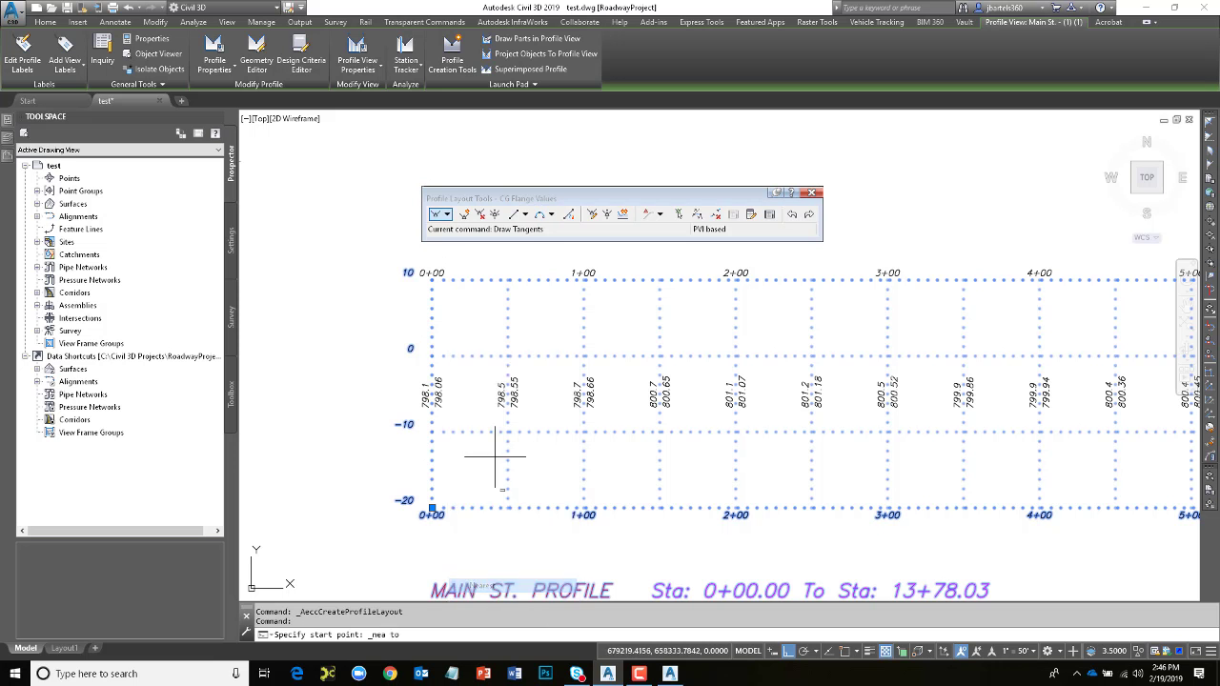
pyautogui.click(432, 339)
pyautogui.scroll(-3, 496, 334)
pyautogui.moveTo(845, 333); pyautogui.dragTo(348, 333, button='middle')
pyautogui.scroll(6, 882, 341)
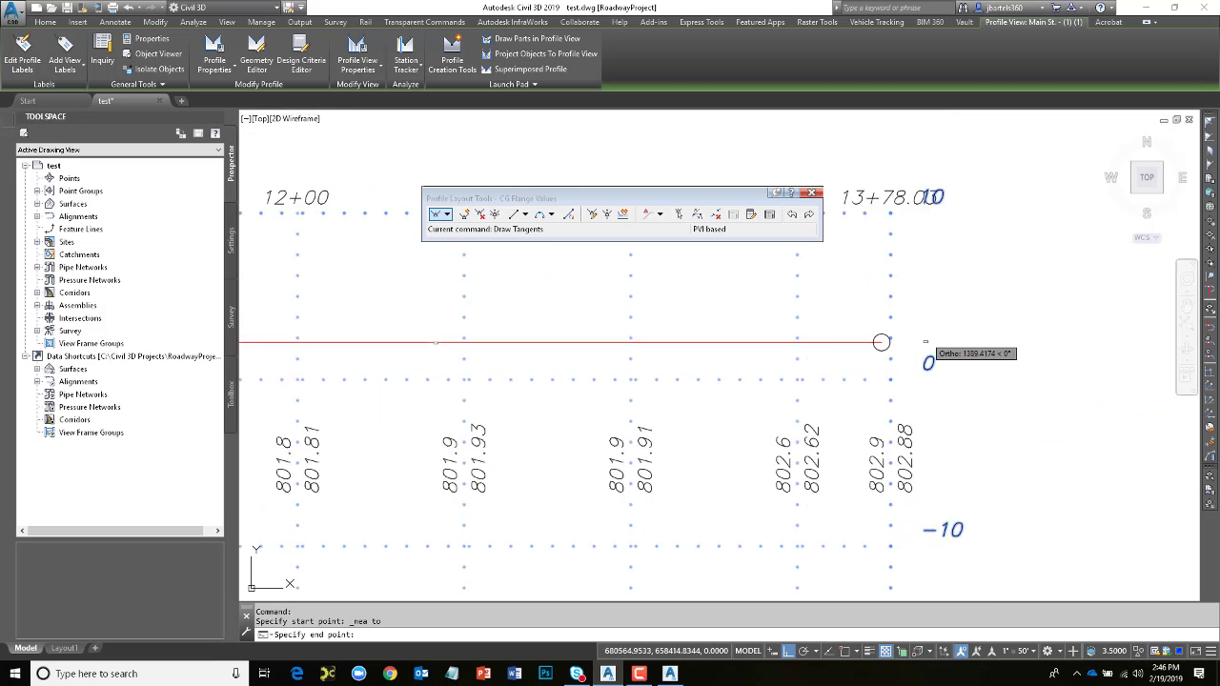
pyautogui.keyDown('shift'); pyautogui.rightClick(861, 344); pyautogui.keyUp('shift')
pyautogui.click(926, 588)
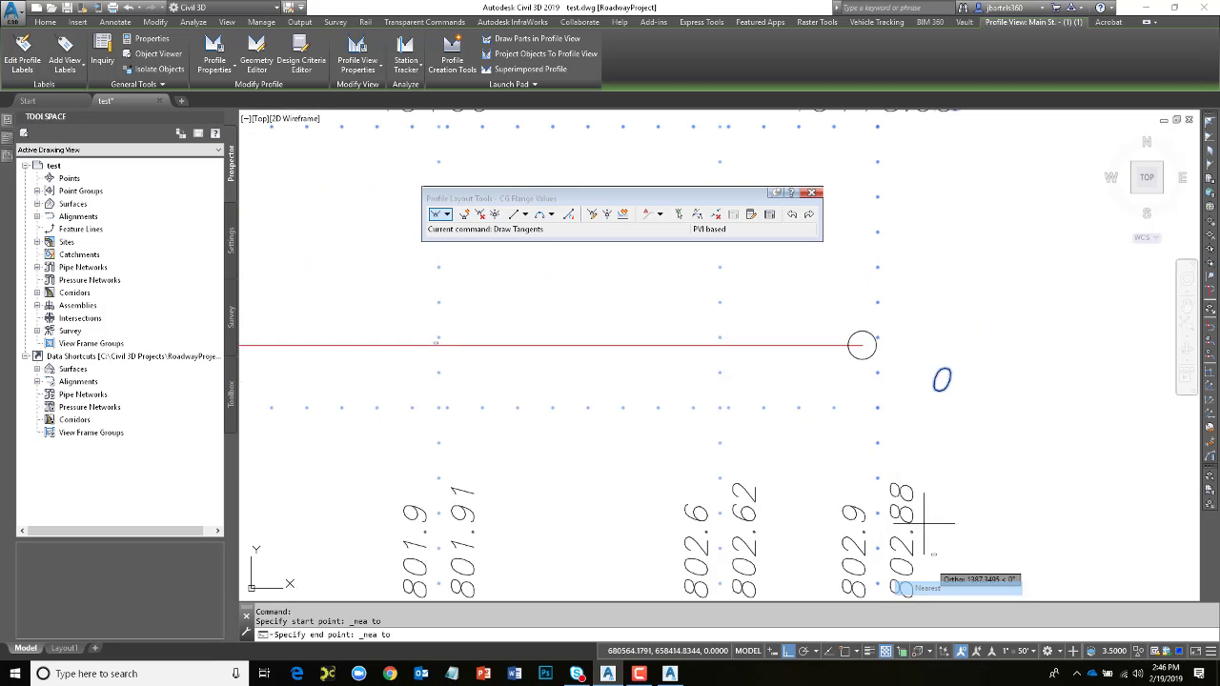
pyautogui.click(878, 342)
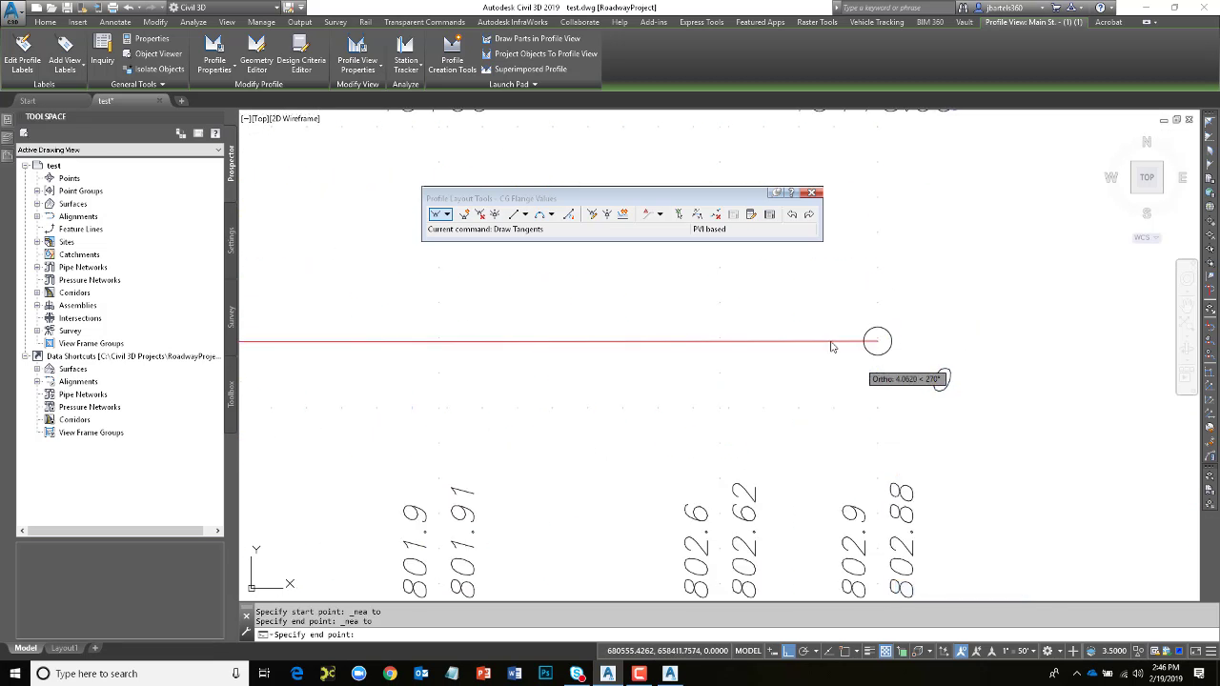
# Set both PVI elevations of the CG Flange Values profile to 1 and close the profile layout tools
pyautogui.click(770, 214)
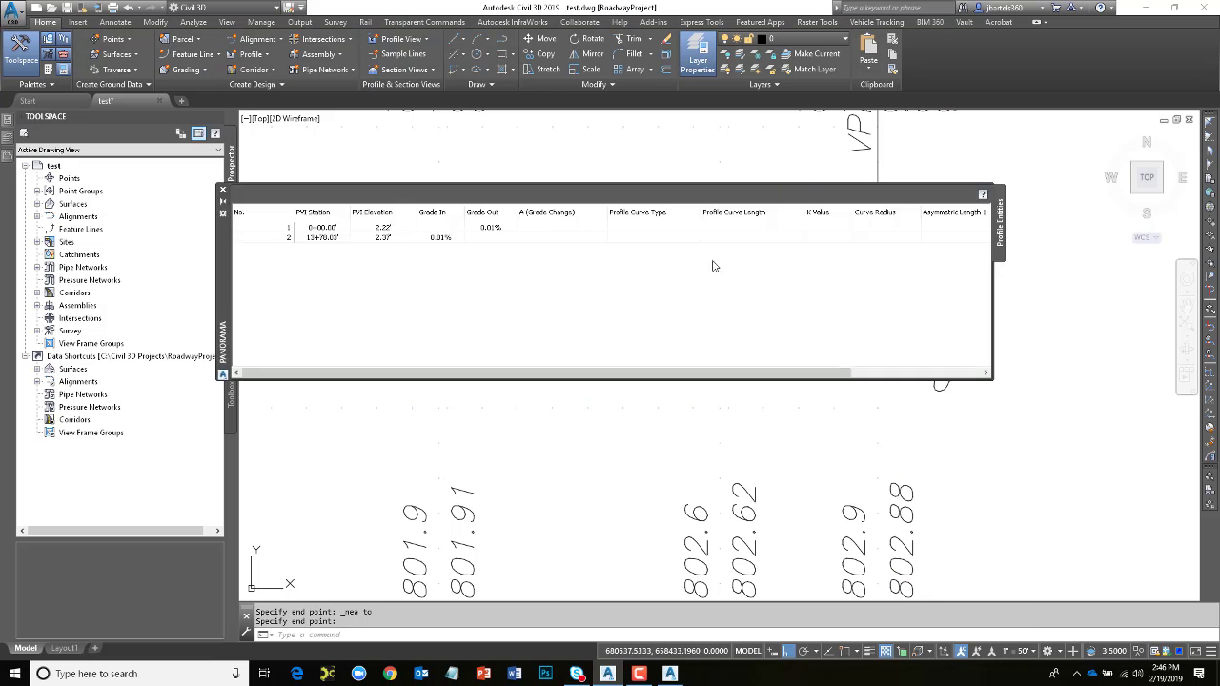
pyautogui.click(380, 229)
pyautogui.click(382, 229)
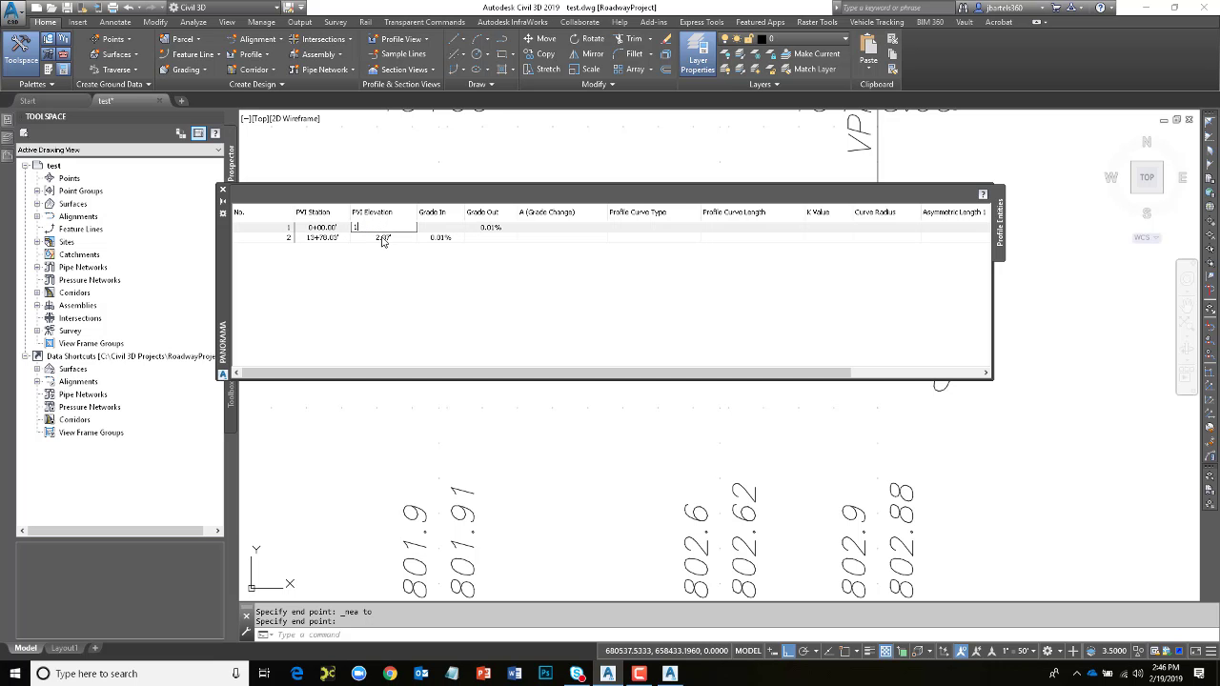
pyautogui.write('1')
pyautogui.press('Return')
pyautogui.click(383, 238)
pyautogui.click(384, 238)
pyautogui.write('1')
pyautogui.press('Return')
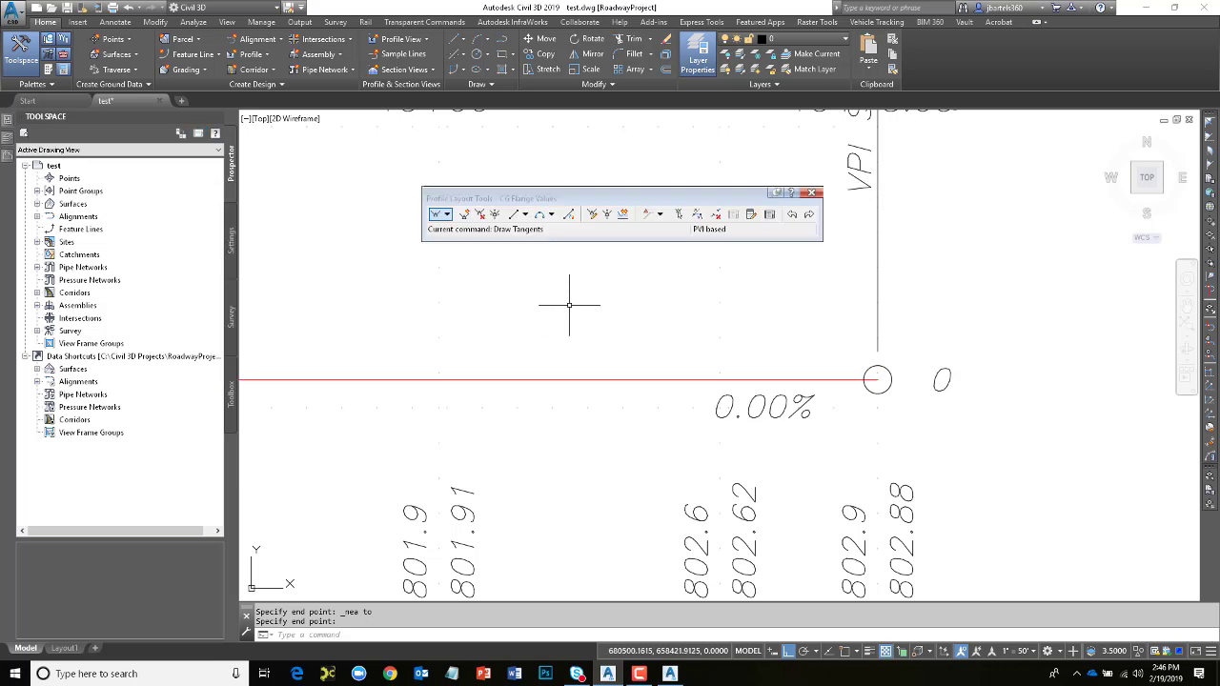
pyautogui.scroll(-6, 558, 300)
pyautogui.click(812, 197)
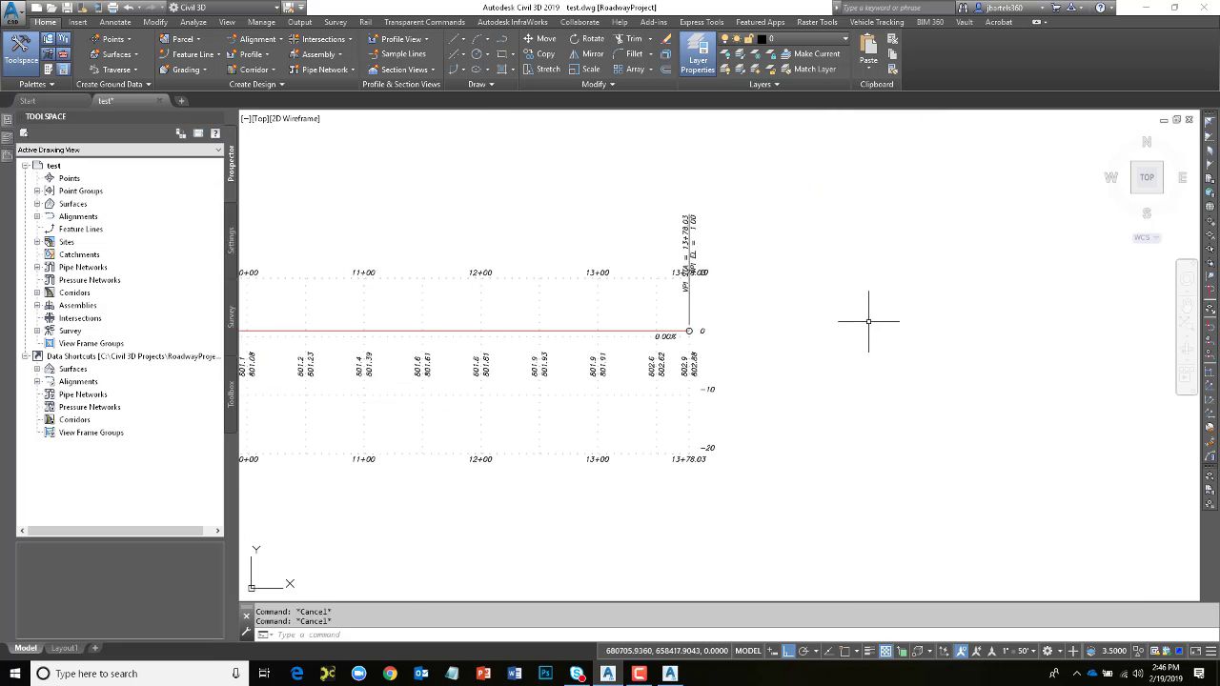
# Target the CG-FlangeTransition subassembly's NumericControlLine to the CG Flange Values profile in the Main St. corridor region
pyautogui.scroll(-5, 861, 316)
pyautogui.moveTo(575, 314); pyautogui.dragTo(886, 413, button='middle')
pyautogui.scroll(10, 400, 262)
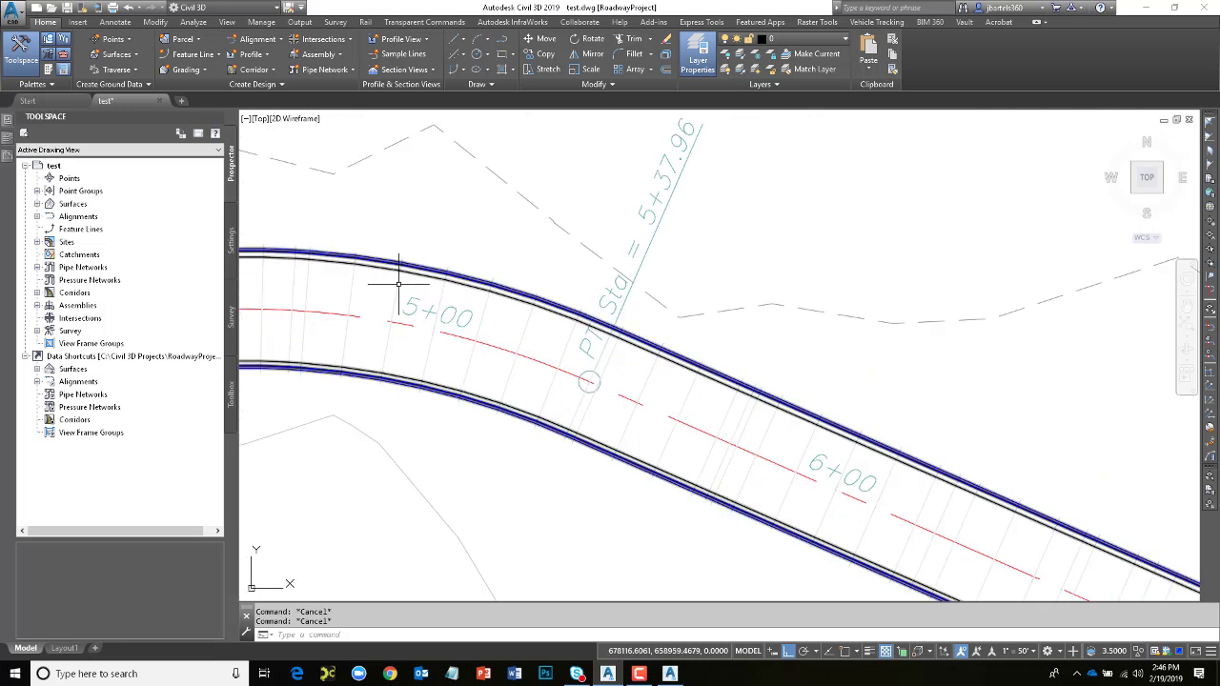
pyautogui.click(402, 266)
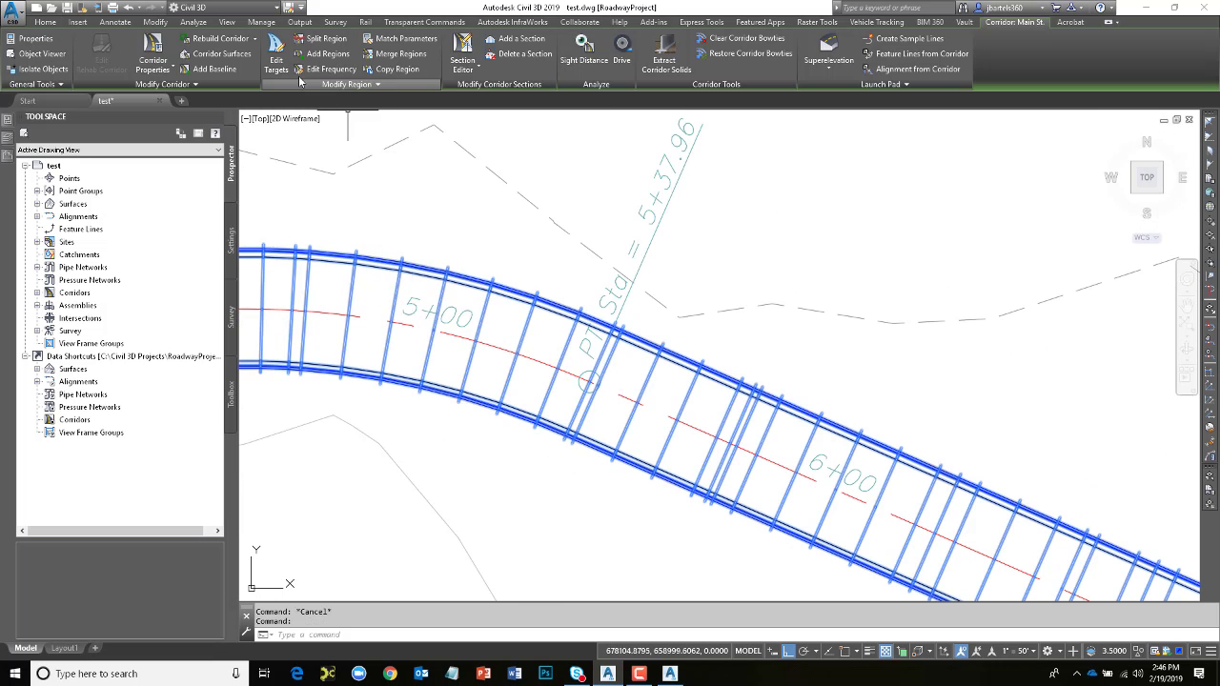
pyautogui.click(275, 50)
pyautogui.click(338, 281)
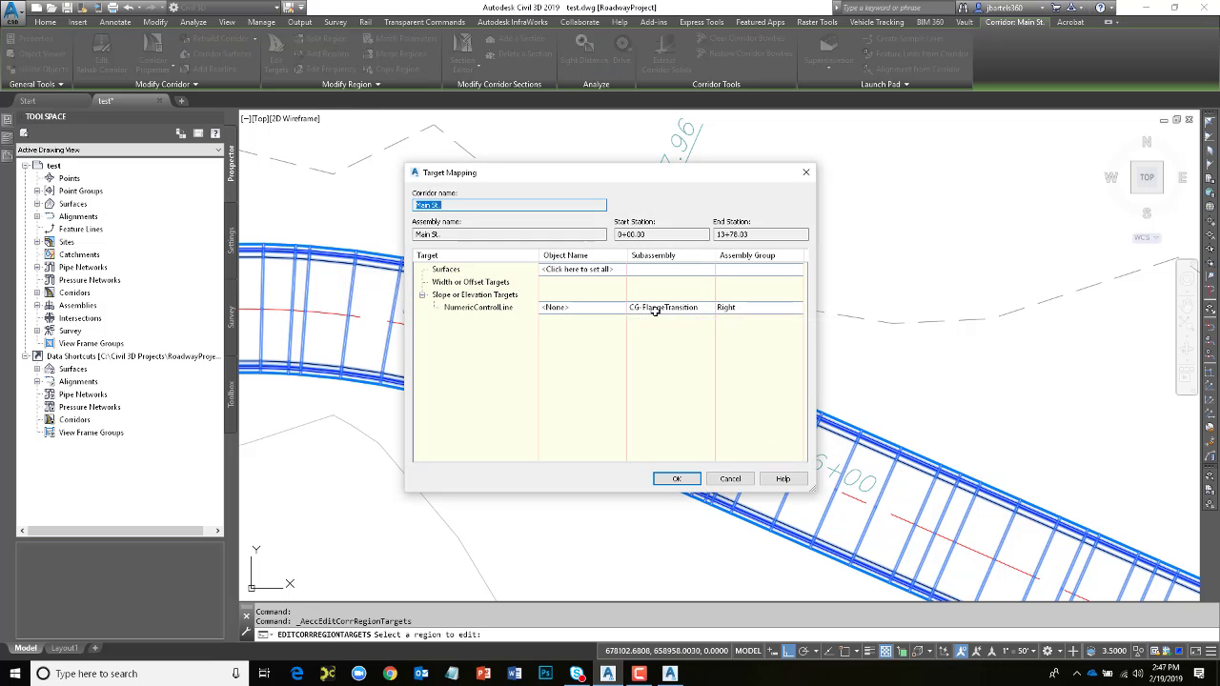
pyautogui.click(566, 308)
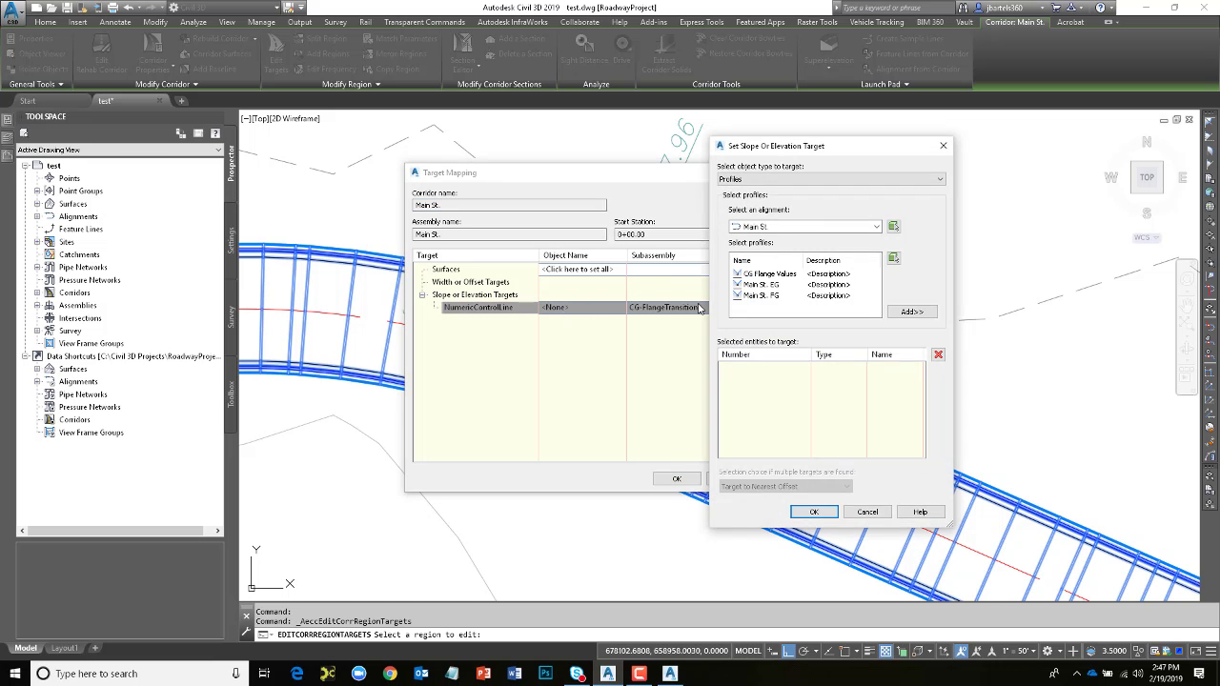
pyautogui.click(768, 275)
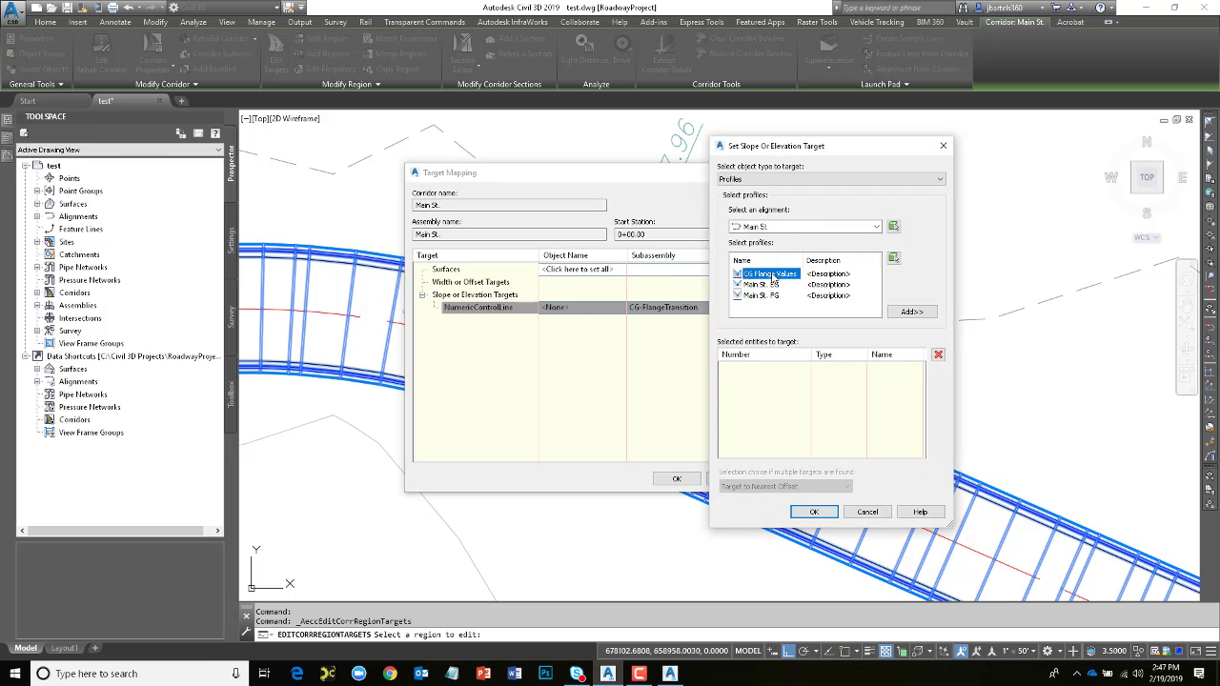
pyautogui.click(915, 312)
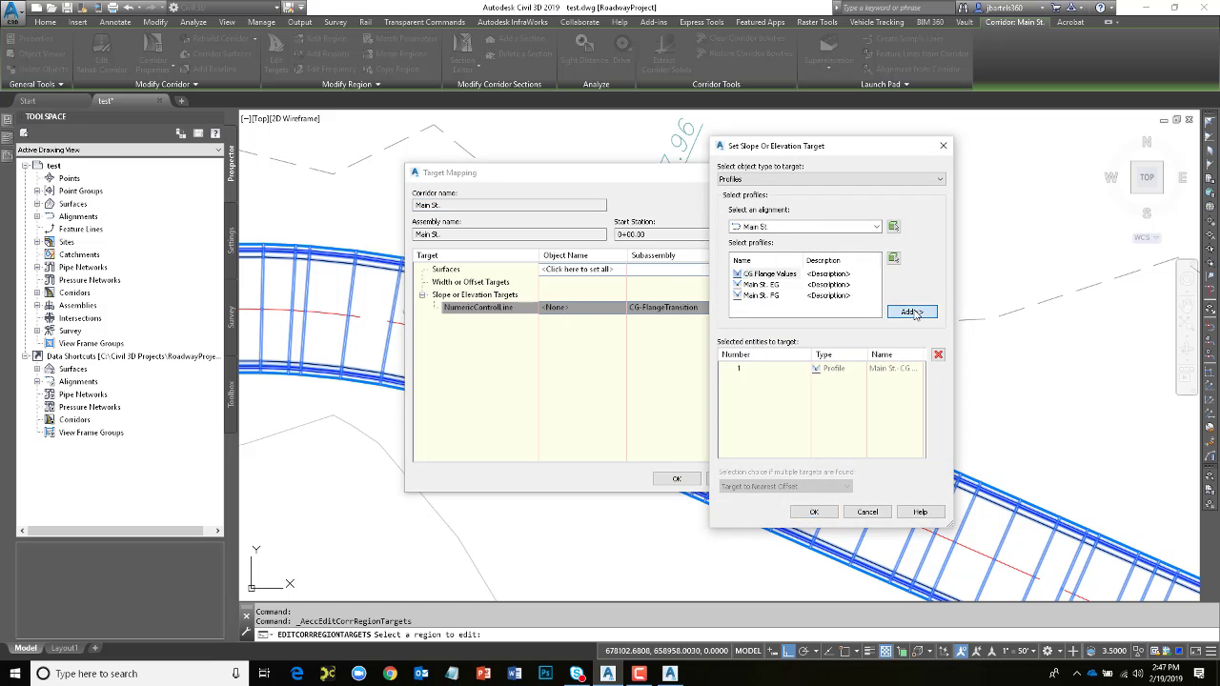
pyautogui.click(815, 512)
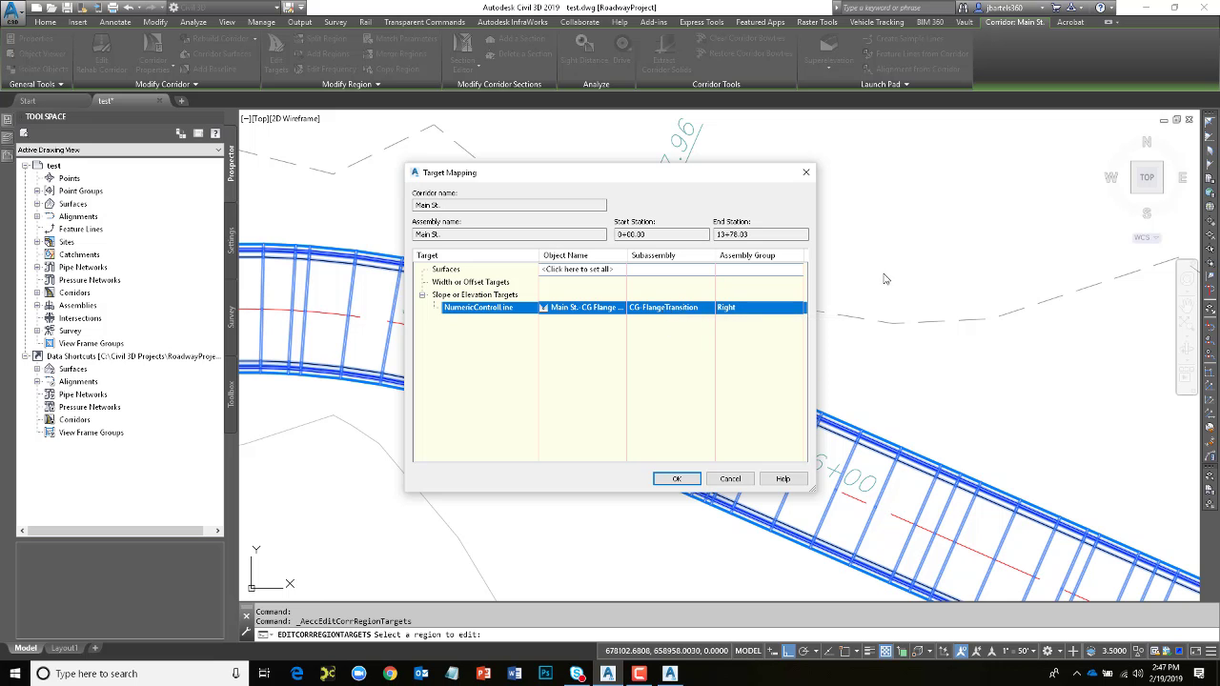
pyautogui.click(677, 479)
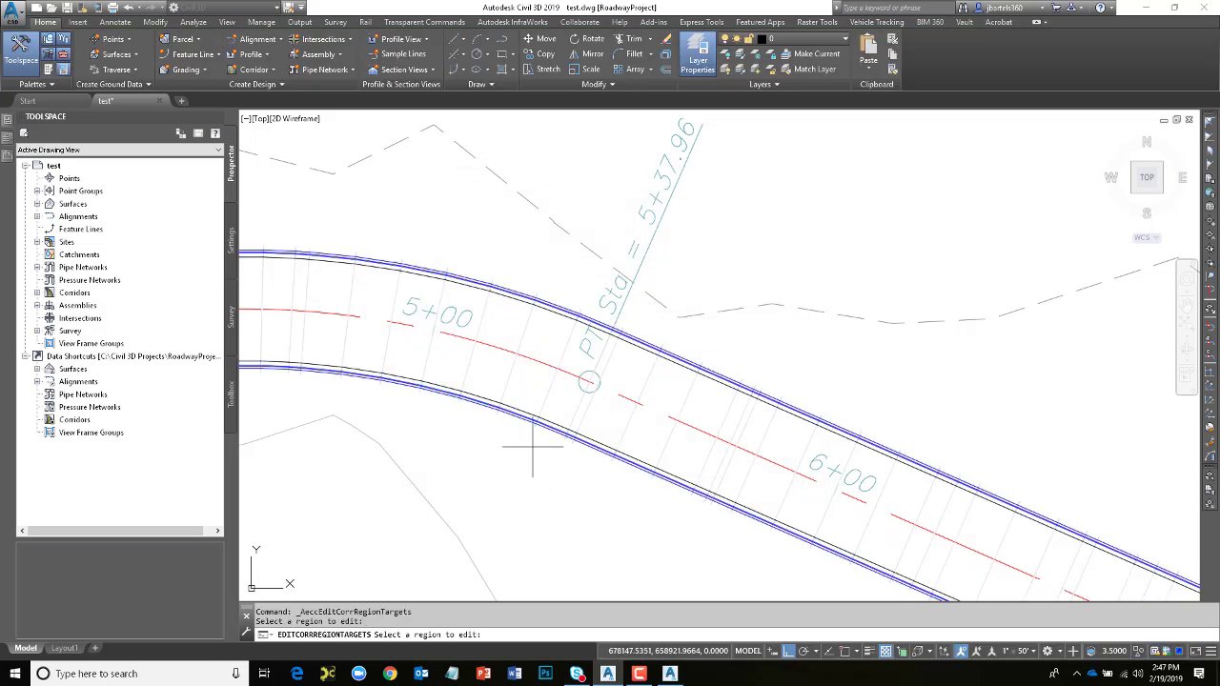
# End region target editing and open the CG Flange Values profile in the Geometry Editor
pyautogui.scroll(-1, 490, 413)
pyautogui.scroll(-5, 490, 413)
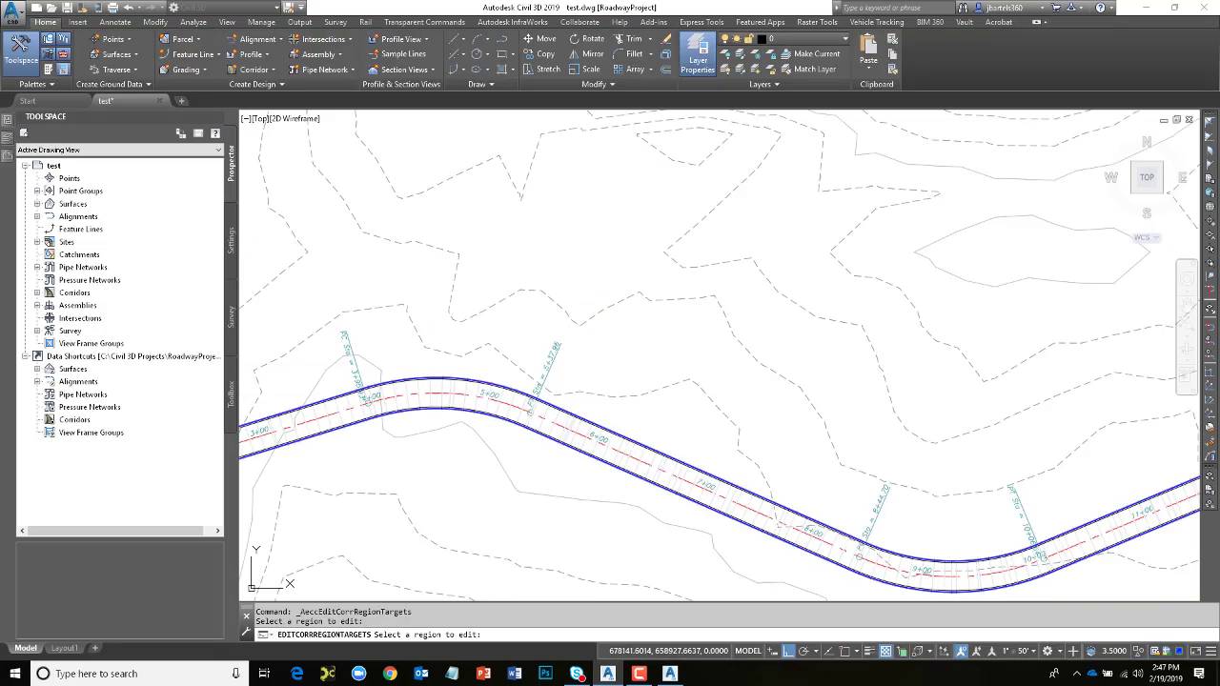
pyautogui.moveTo(845, 531); pyautogui.dragTo(672, 405, button='middle')
pyautogui.scroll(2, 672, 405)
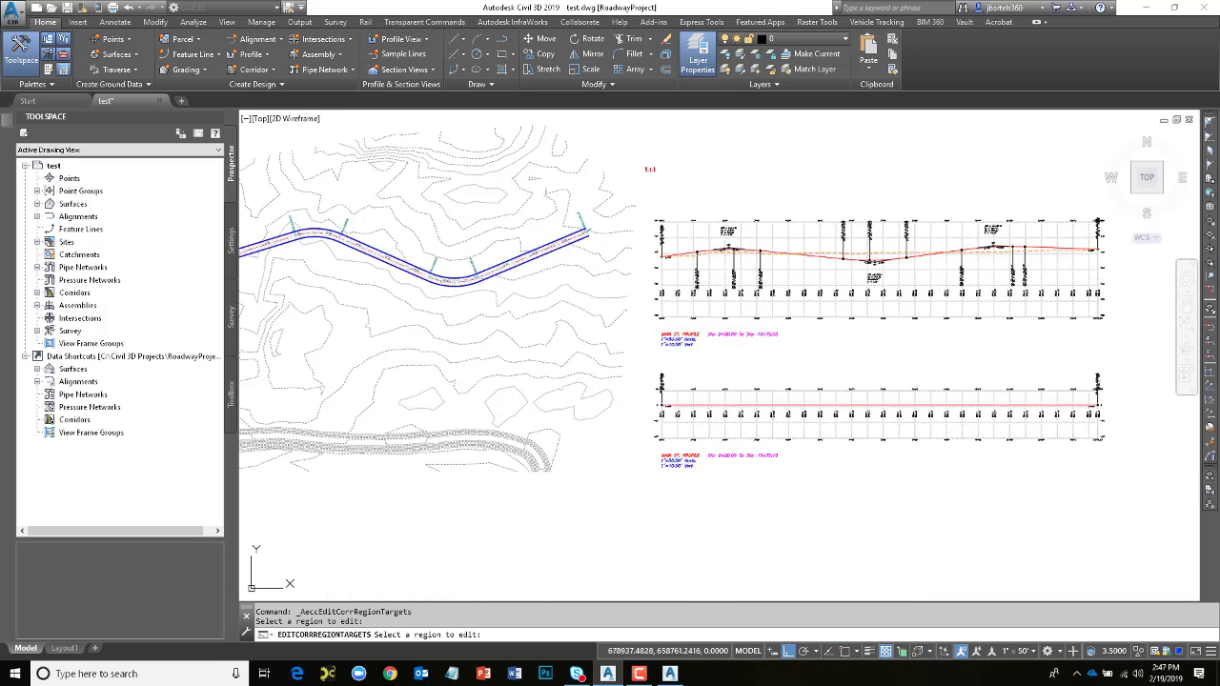
pyautogui.scroll(8, 669, 394)
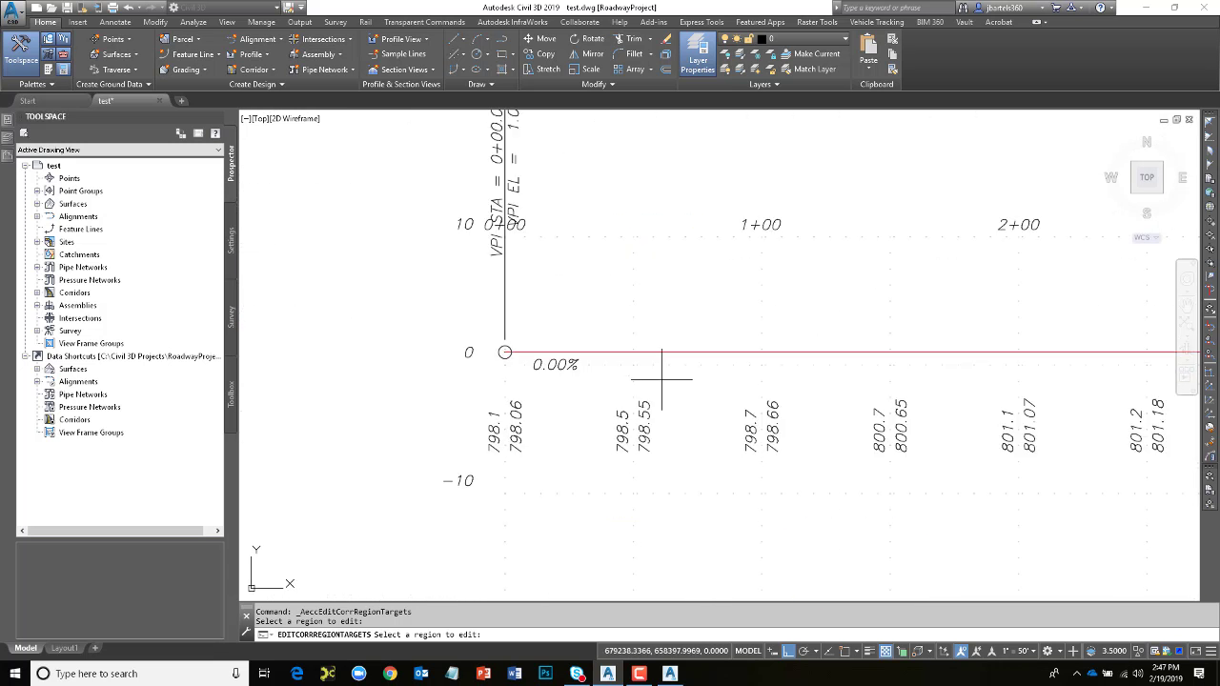
pyautogui.press('Escape')
pyautogui.press('Escape')
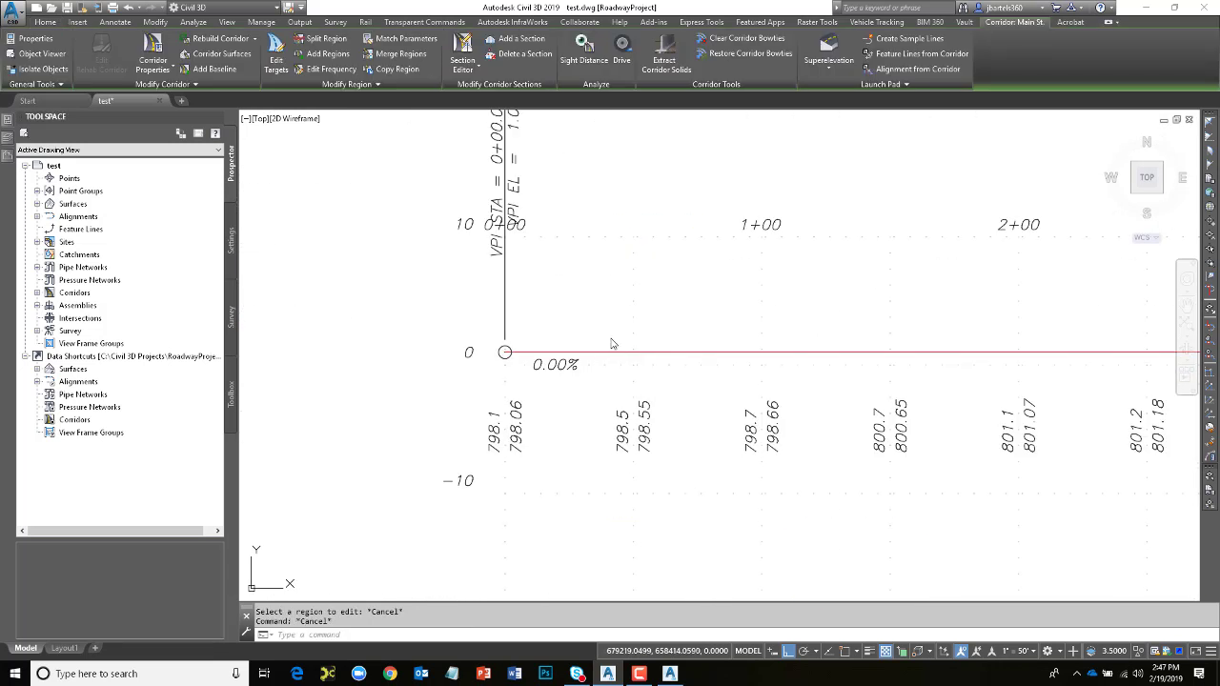
pyautogui.click(614, 351)
pyautogui.scroll(-5, 705, 315)
pyautogui.moveTo(726, 310); pyautogui.dragTo(522, 332, button='middle')
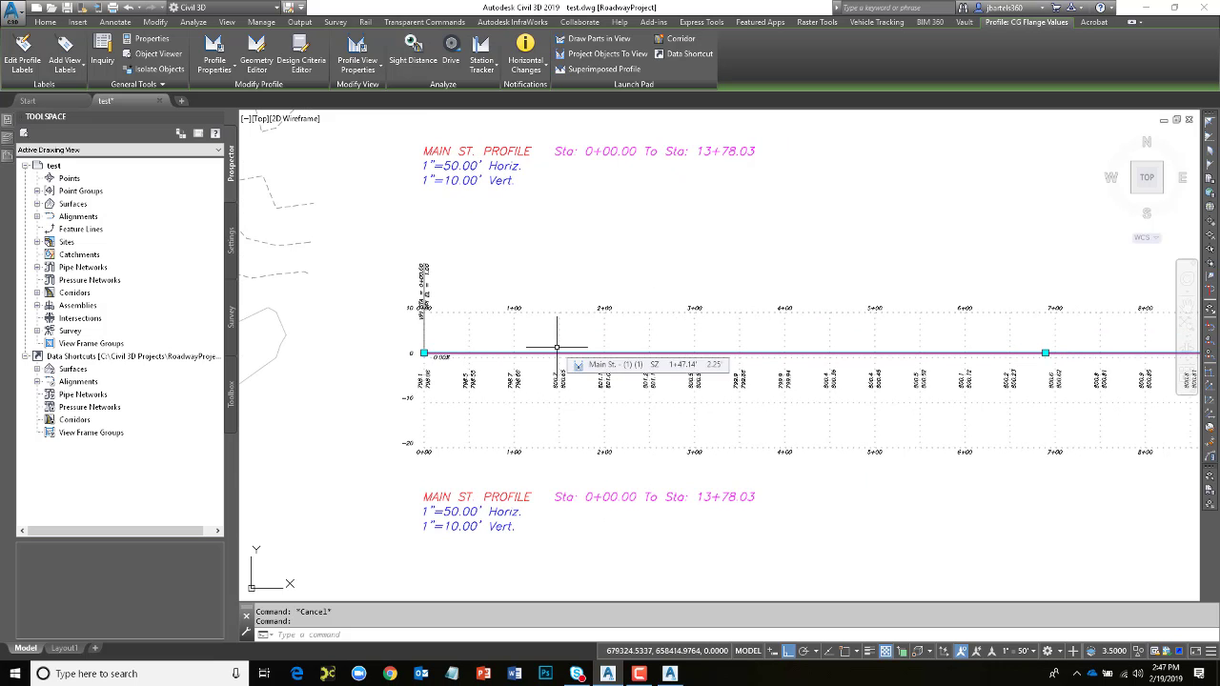
pyautogui.scroll(3, 493, 350)
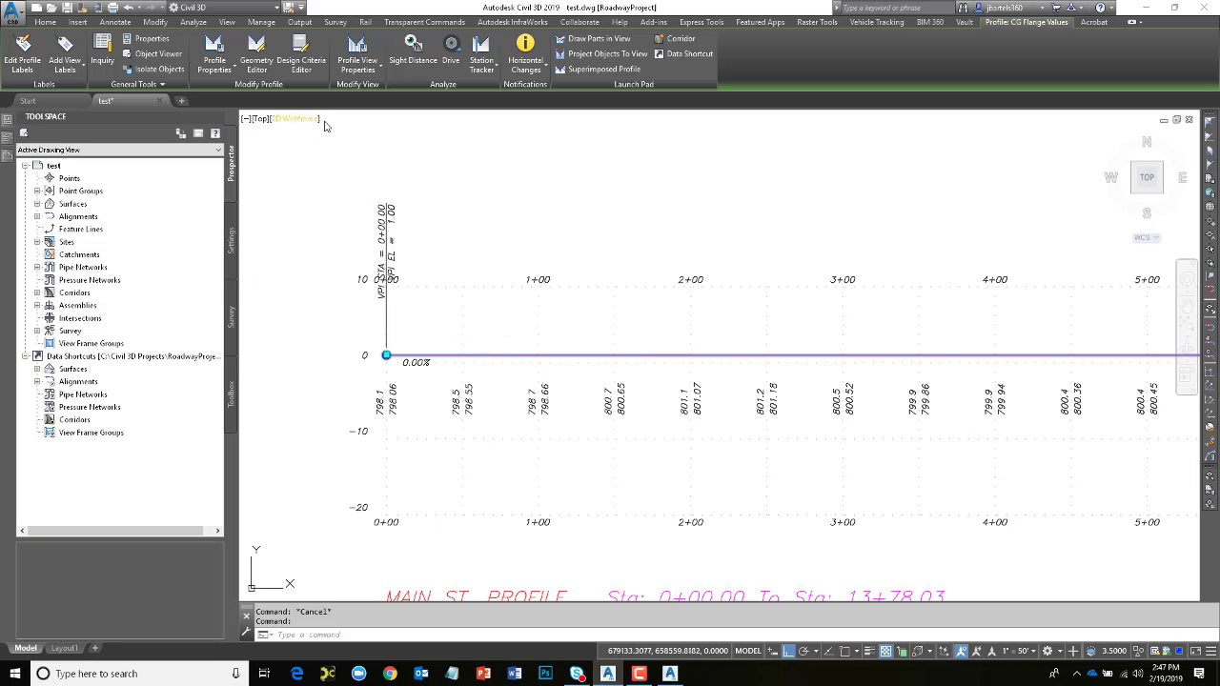
pyautogui.click(256, 52)
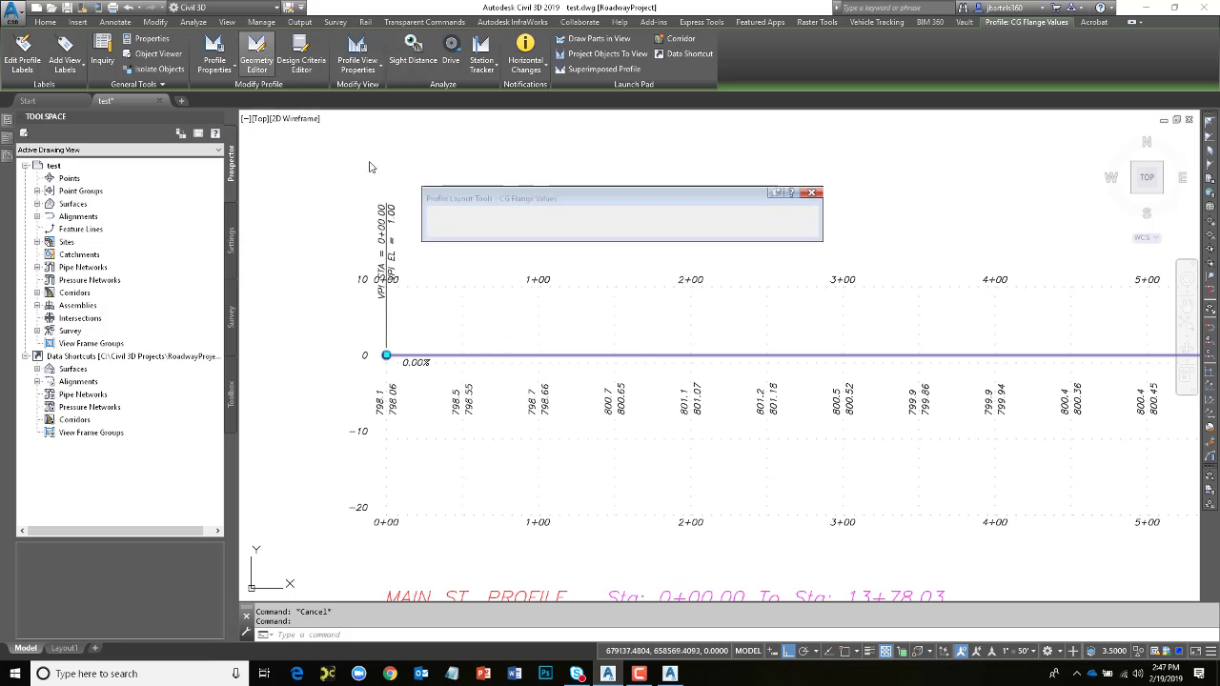
# Insert a PVI at station 100, elevation 1, using the profile Station Elevation transparent command in the copied profile view
pyautogui.click(464, 213)
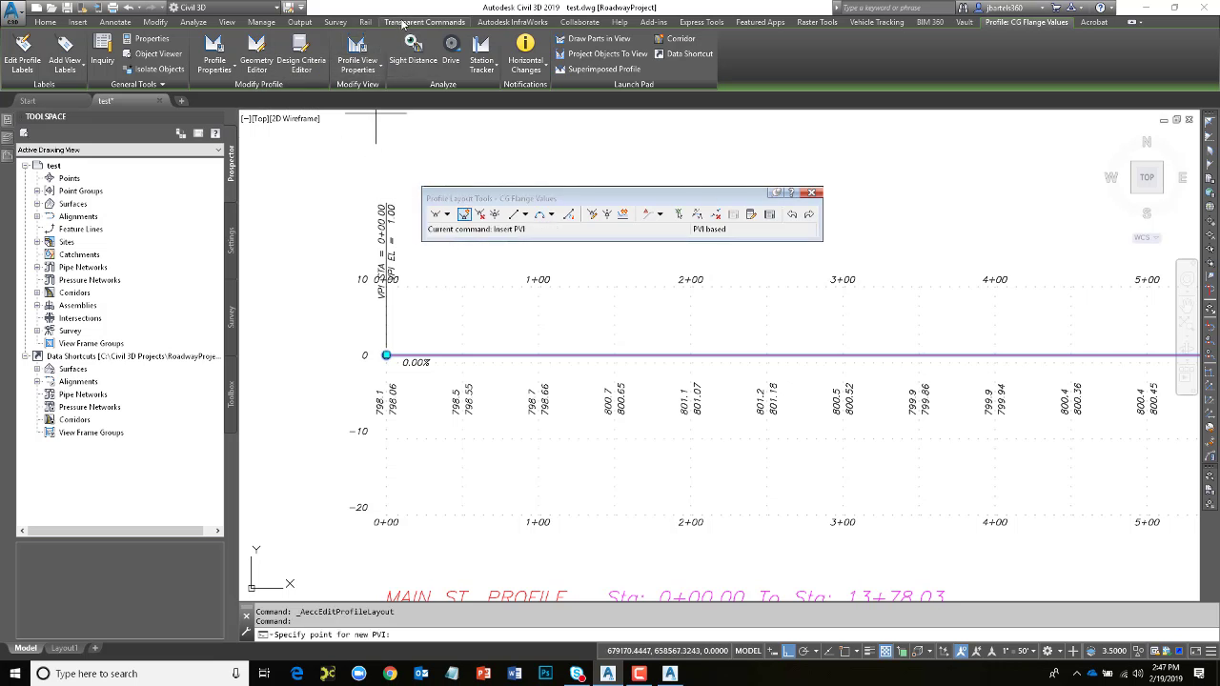
pyautogui.click(425, 22)
pyautogui.click(104, 54)
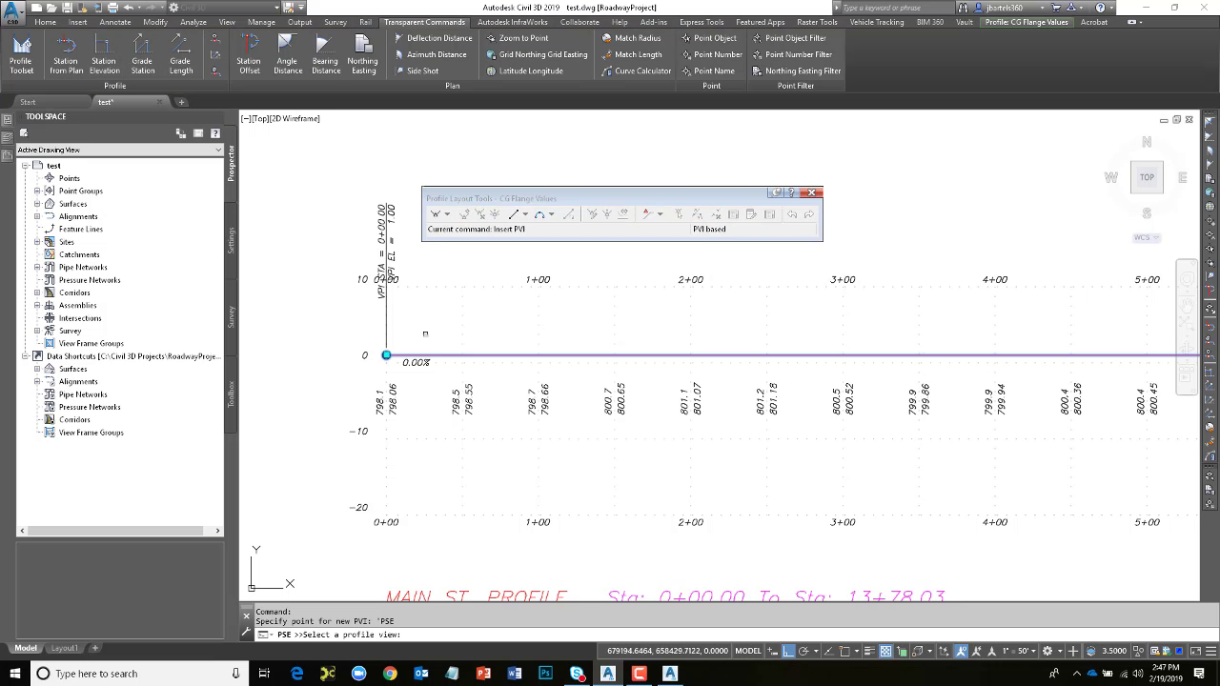
pyautogui.click(524, 286)
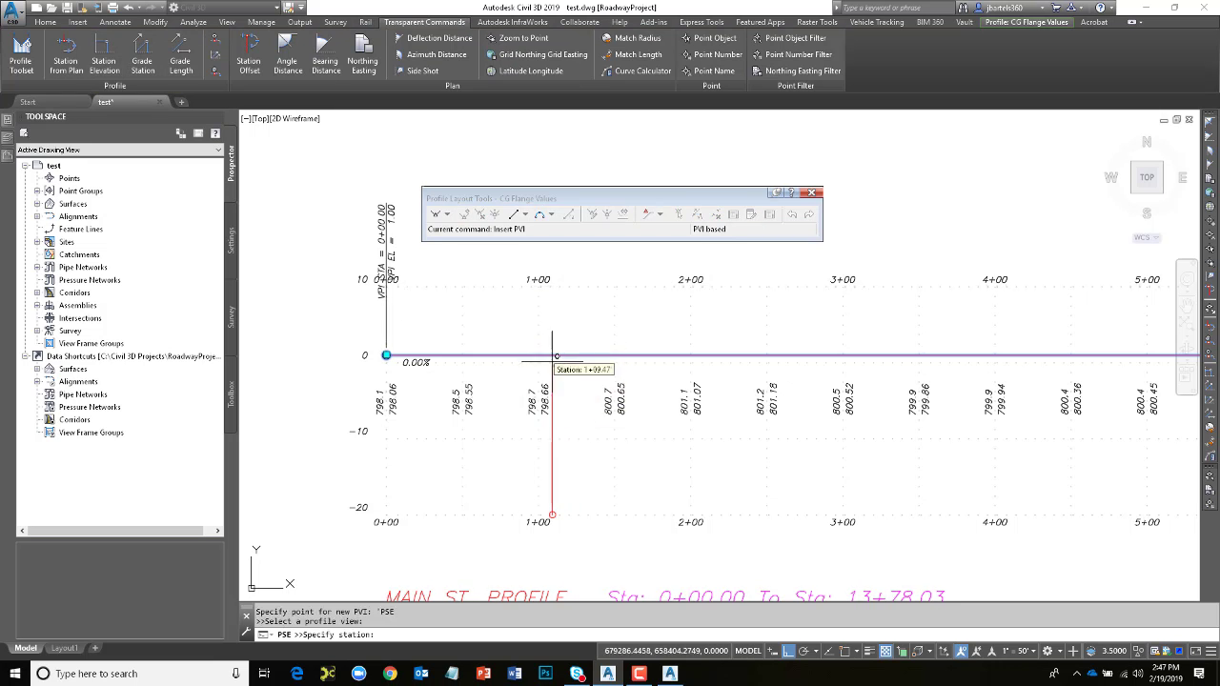
pyautogui.press('Return')
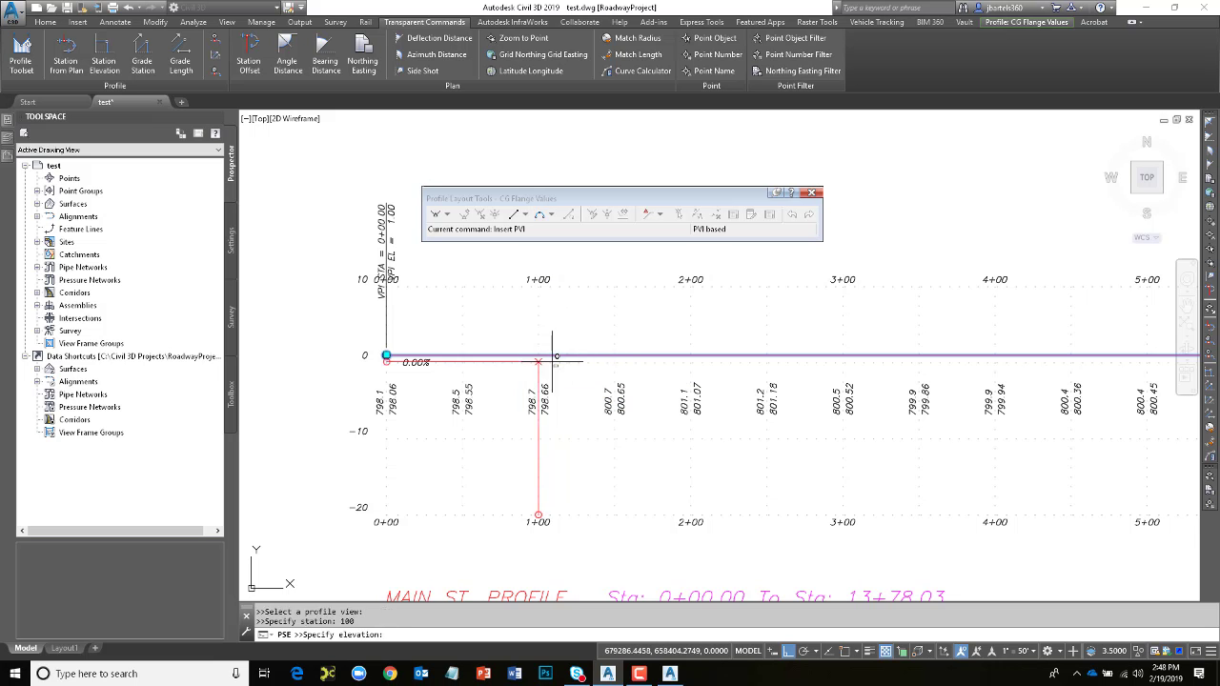
pyautogui.press('Return')
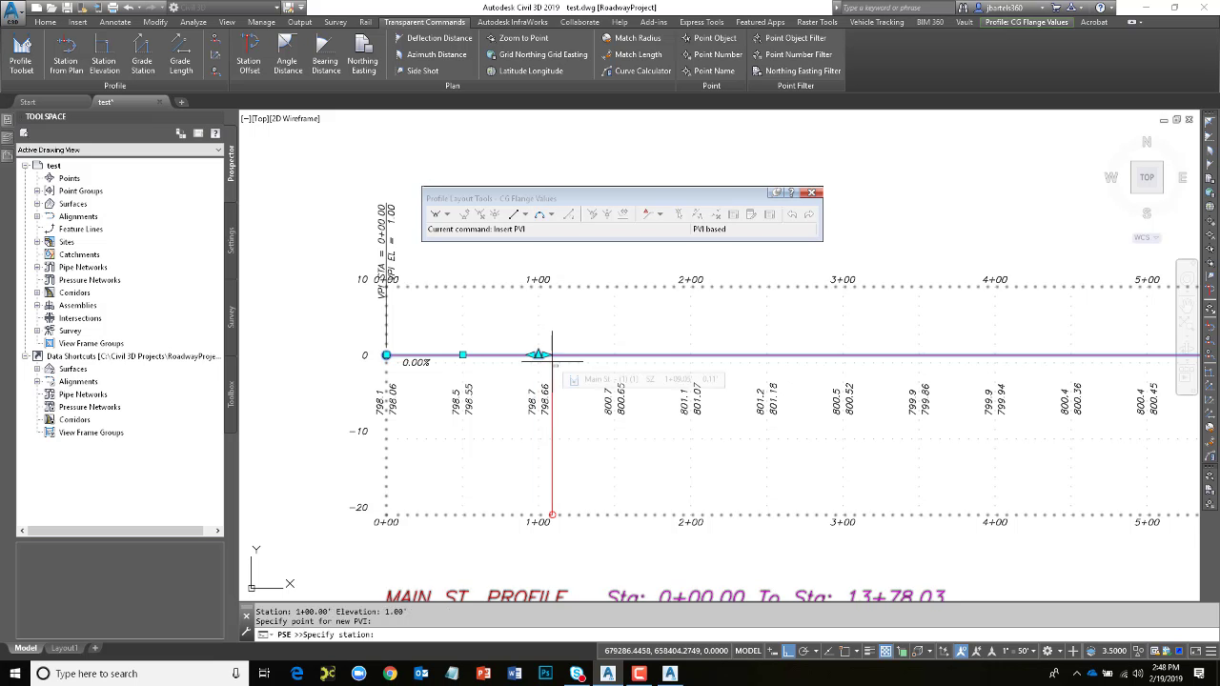
# Insert PVIs at stations 200 and 300 of the CG Flange Values profile, both at elevation 1.5
pyautogui.write('200')
pyautogui.press('Return')
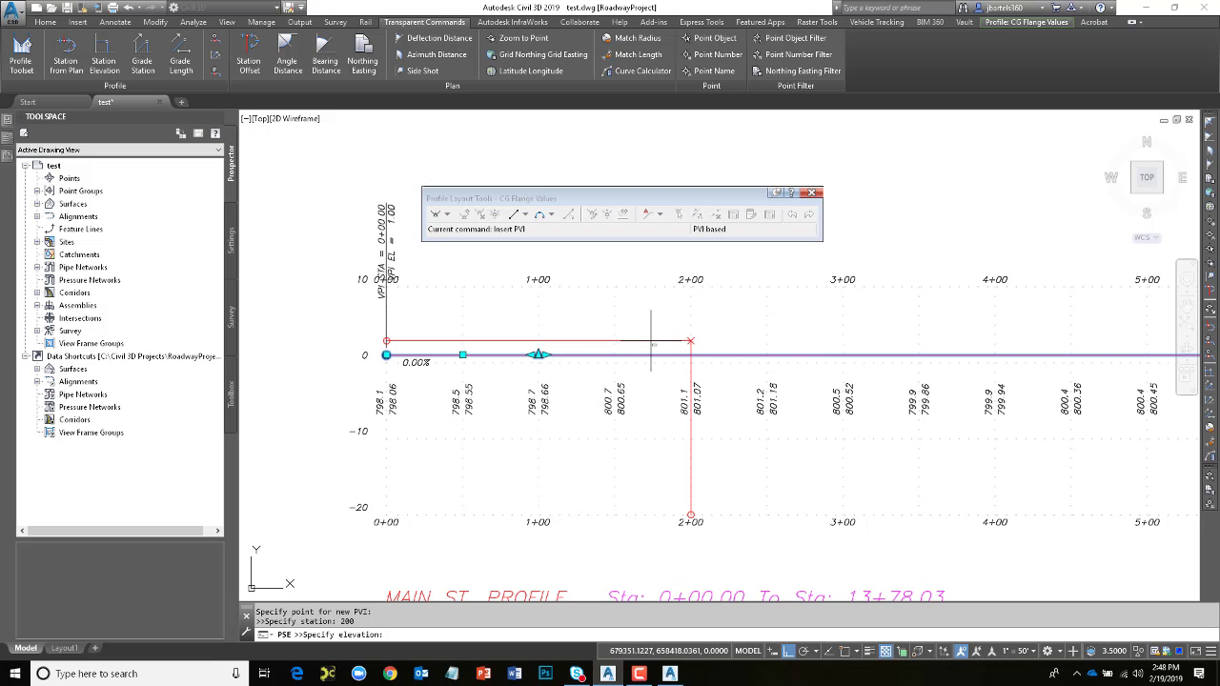
pyautogui.press('Return')
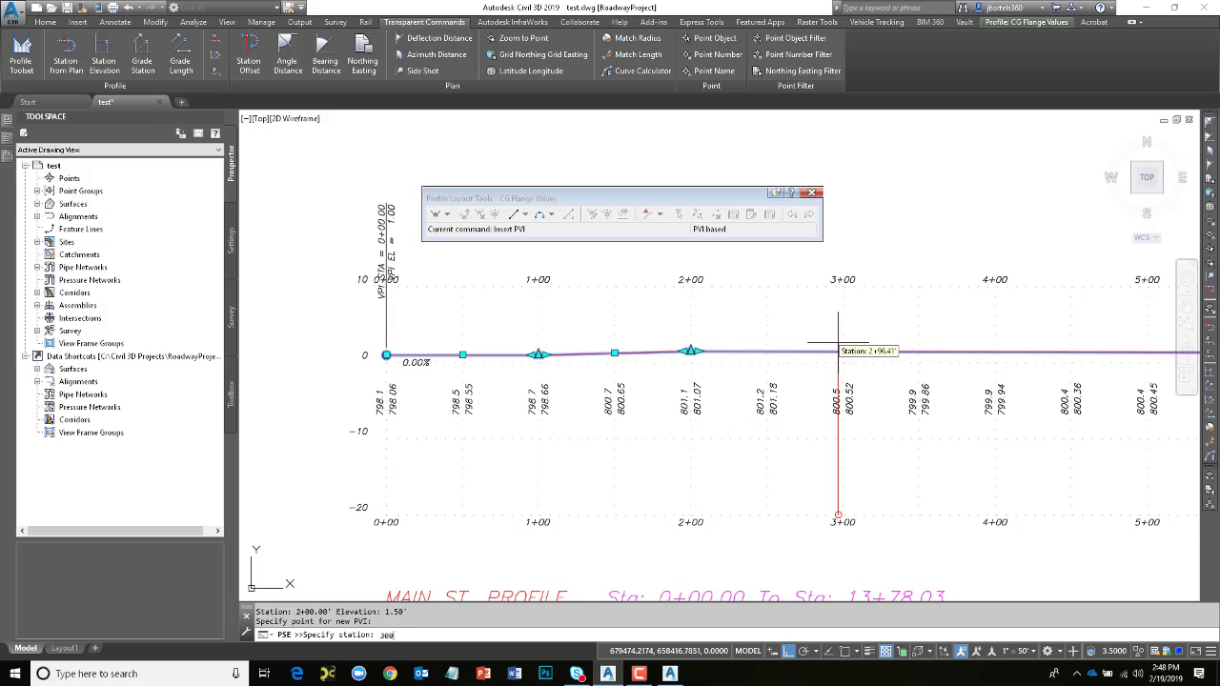
pyautogui.press('Return')
pyautogui.press('Return')
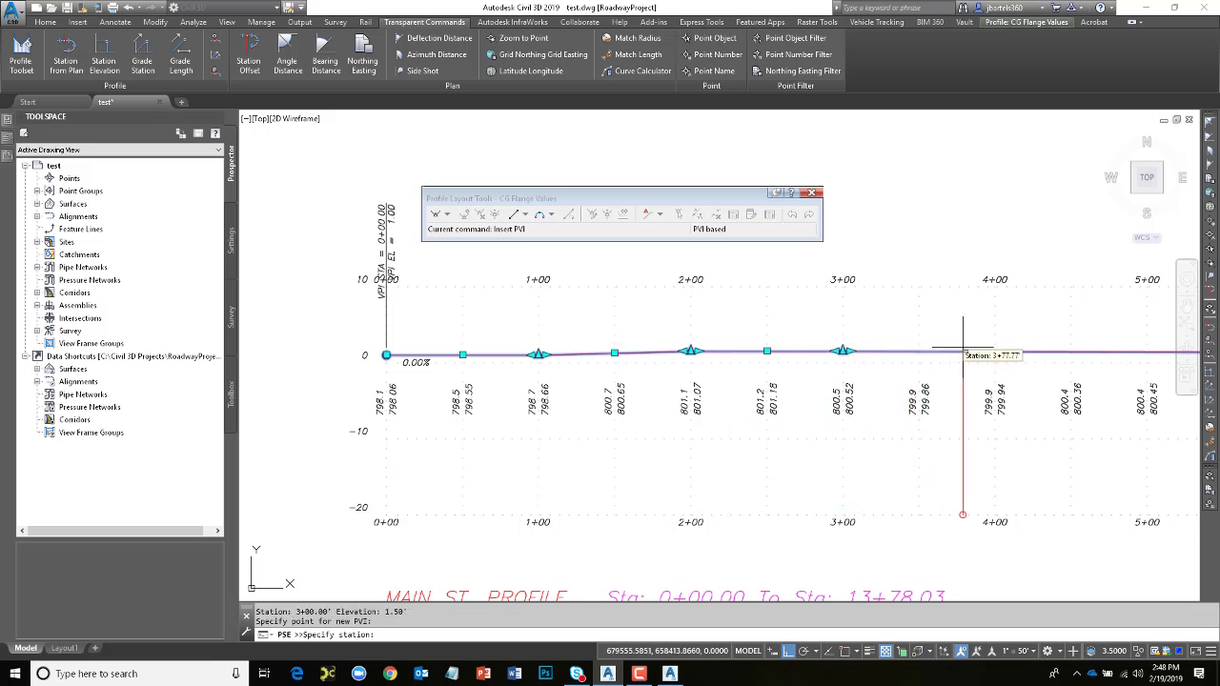
# Insert PVIs at station 400, elevation 0.5, and station 500, elevation 1, and close the profile layout tools
pyautogui.press('Return')
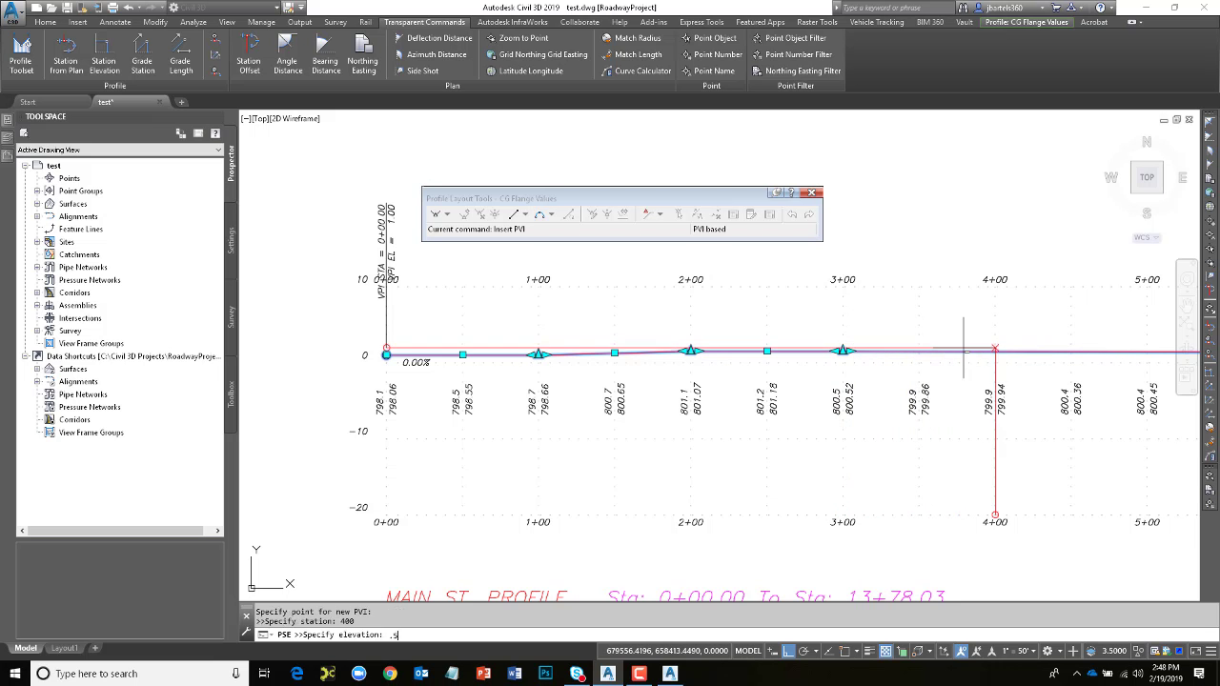
pyautogui.press('Return')
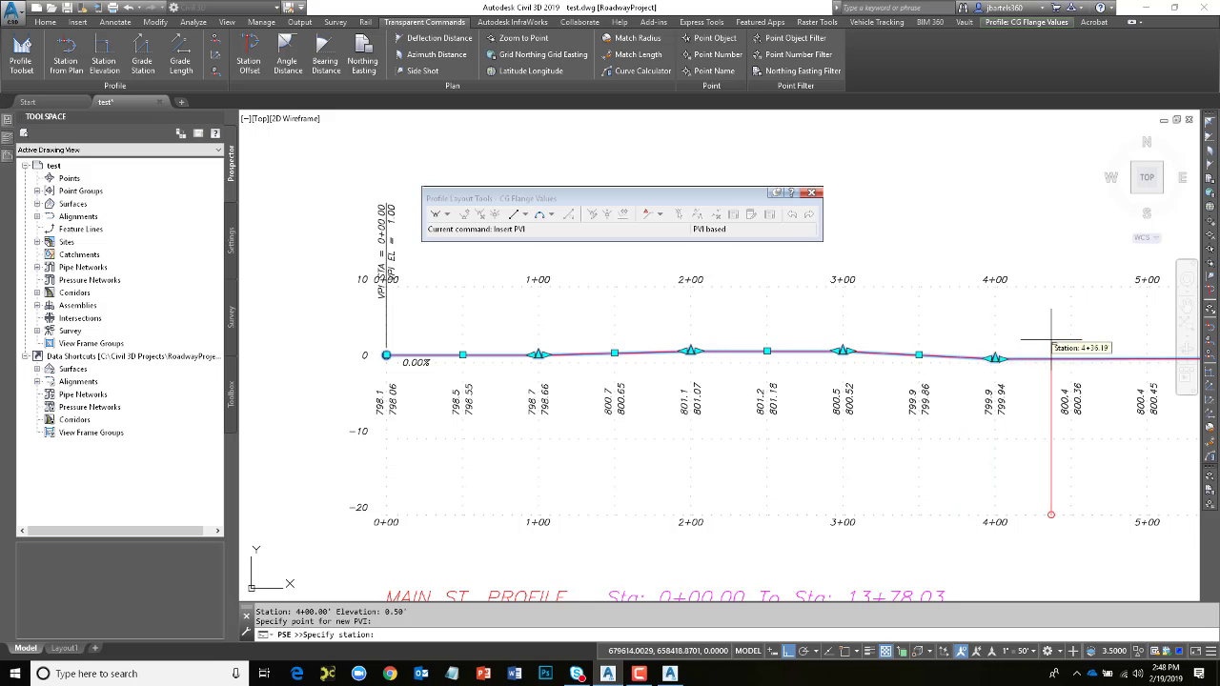
pyautogui.write('s')
pyautogui.write('00')
pyautogui.press('Return')
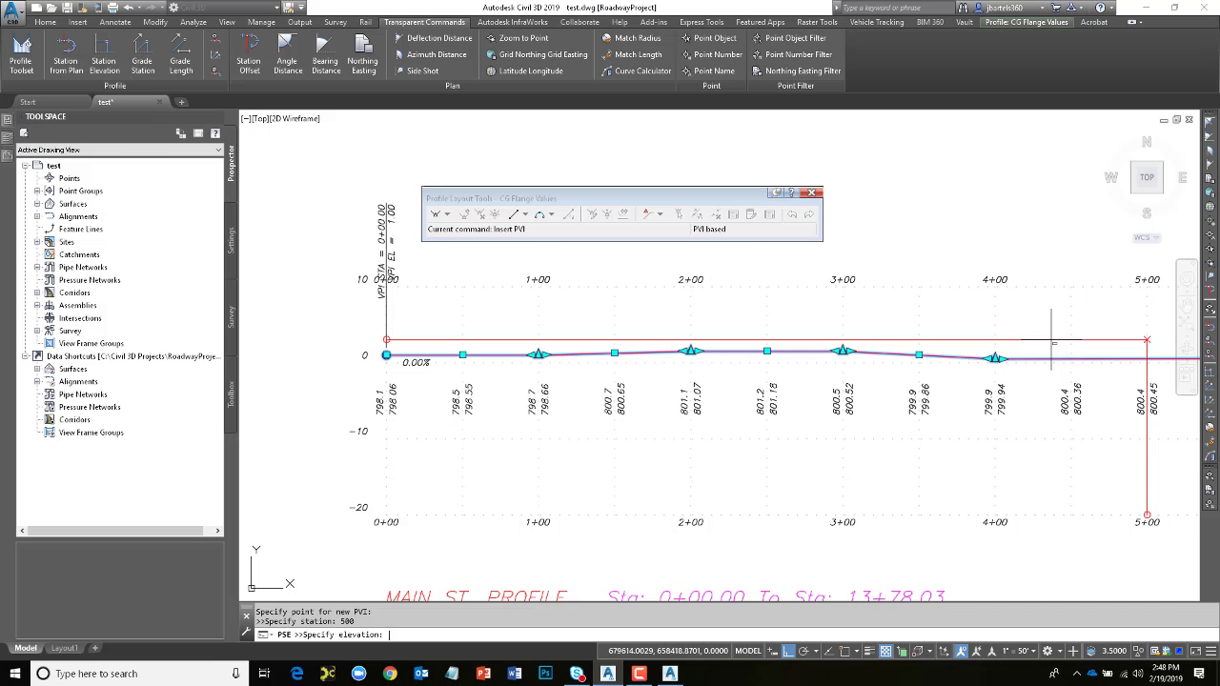
pyautogui.write('1')
pyautogui.press('Return')
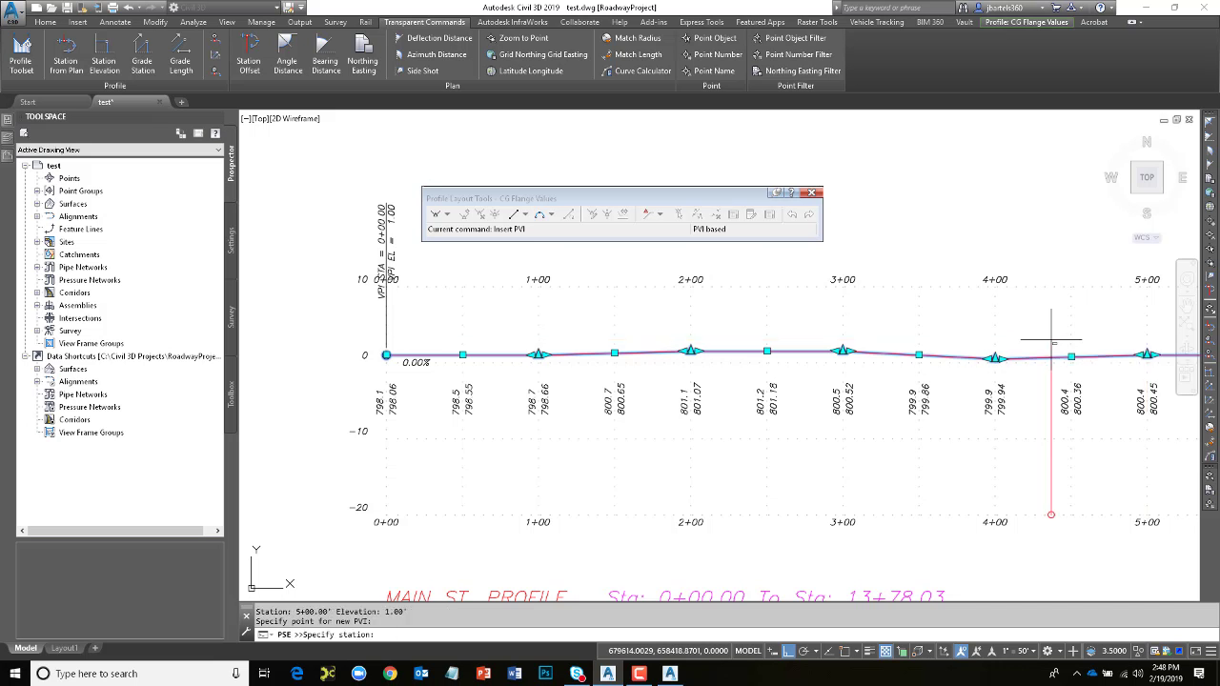
pyautogui.press('Escape')
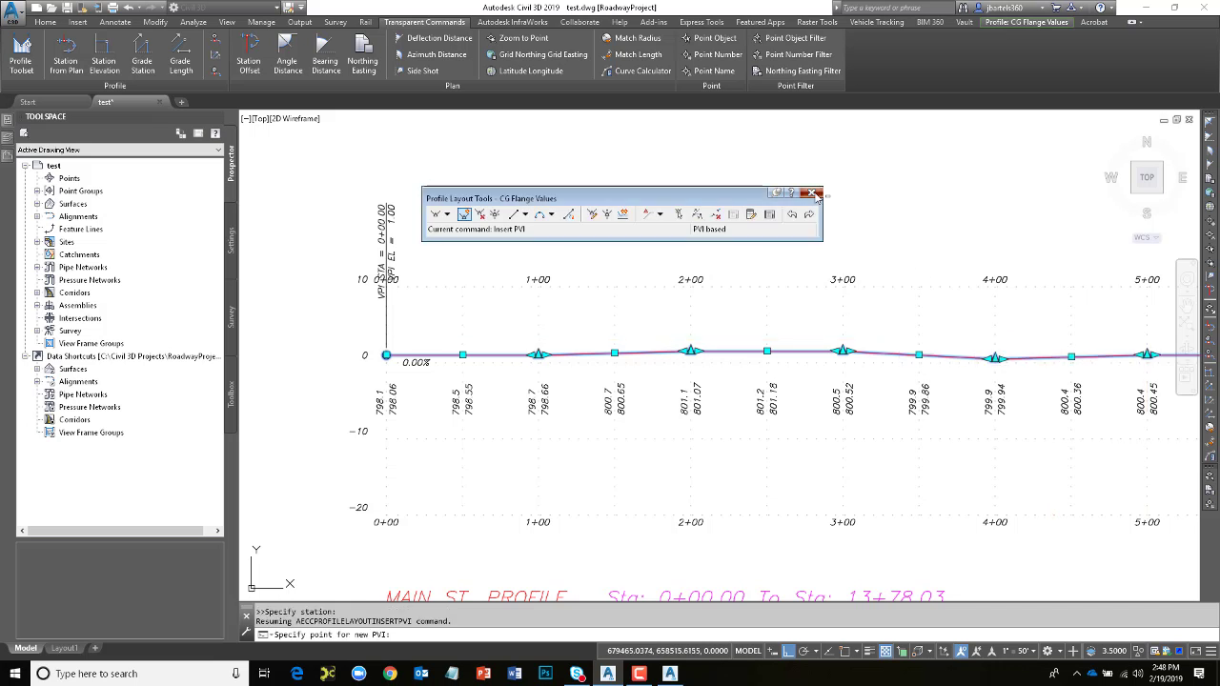
pyautogui.press('Escape')
pyautogui.press('Escape')
pyautogui.press('Escape')
# Rebuild the Main St. corridor with the edited CG Flange Values profile and clear the selection
pyautogui.scroll(-2, 754, 270)
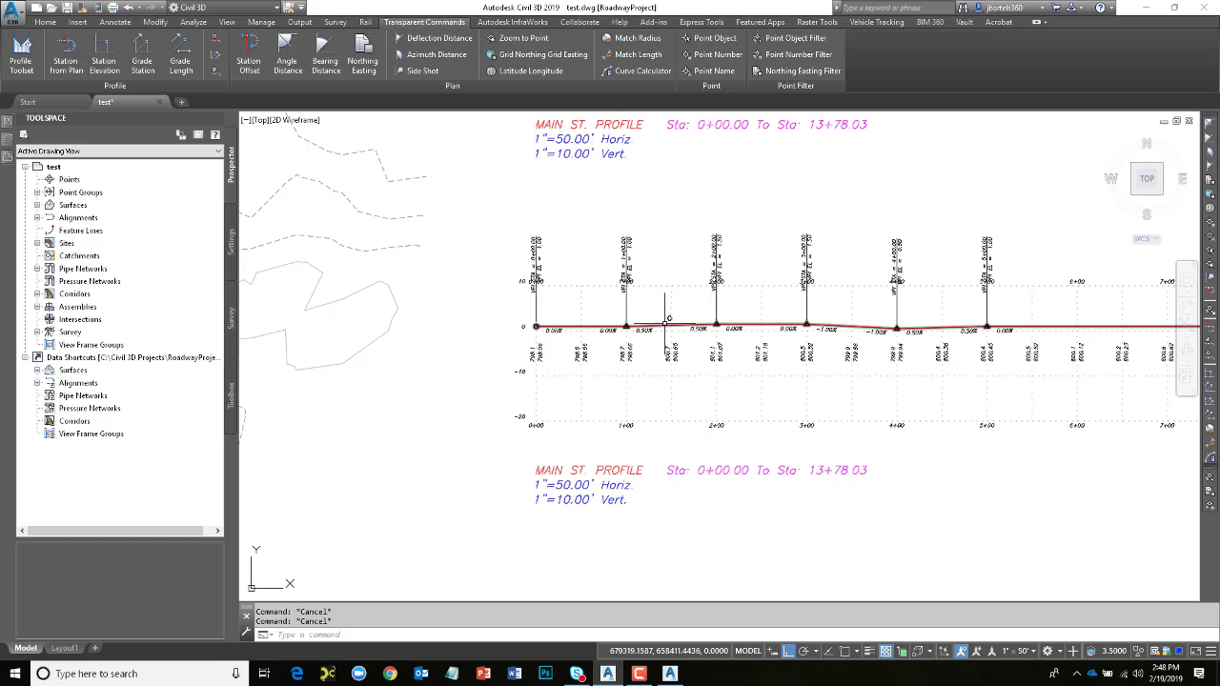
pyautogui.scroll(-4, 669, 318)
pyautogui.moveTo(641, 276); pyautogui.dragTo(824, 530, button='middle')
pyautogui.moveTo(350, 365); pyautogui.dragTo(706, 383, button='middle')
pyautogui.scroll(7, 331, 383)
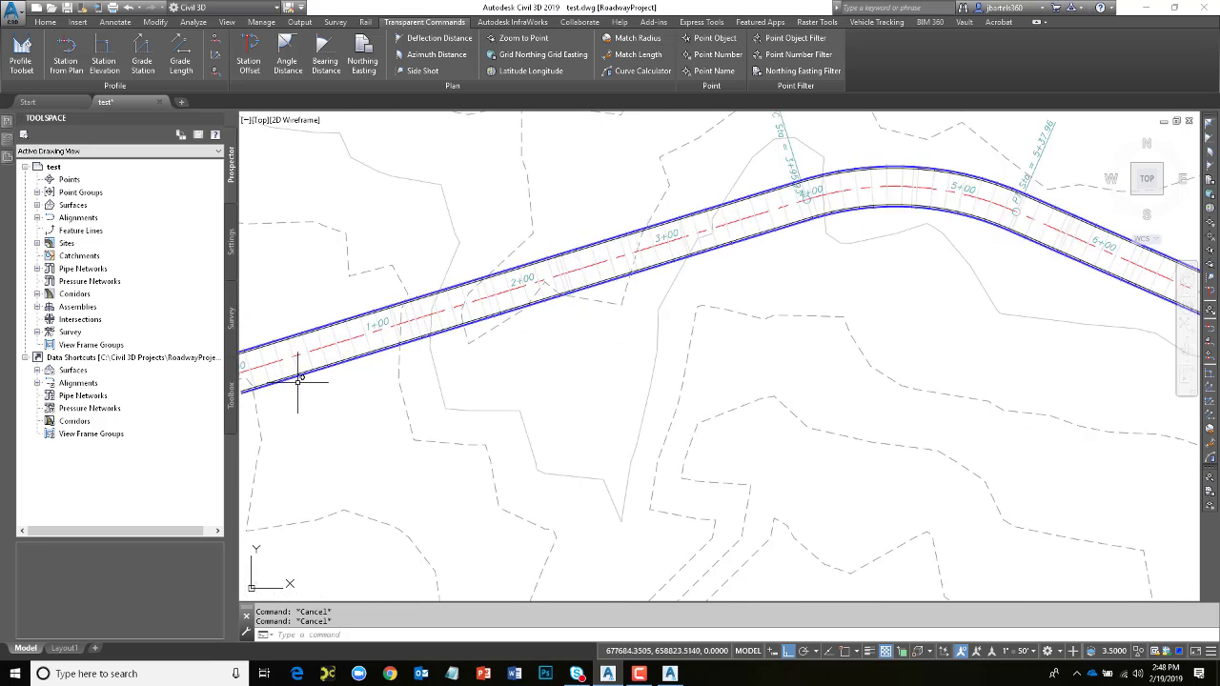
pyautogui.click(431, 380)
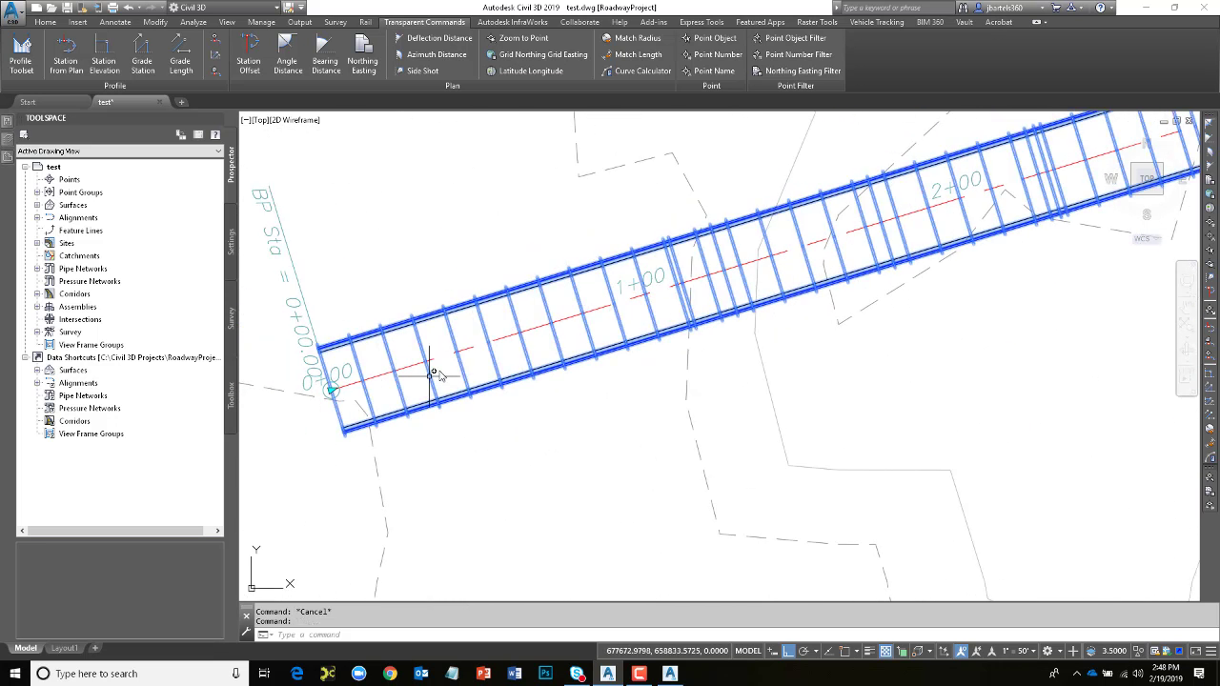
pyautogui.click(213, 39)
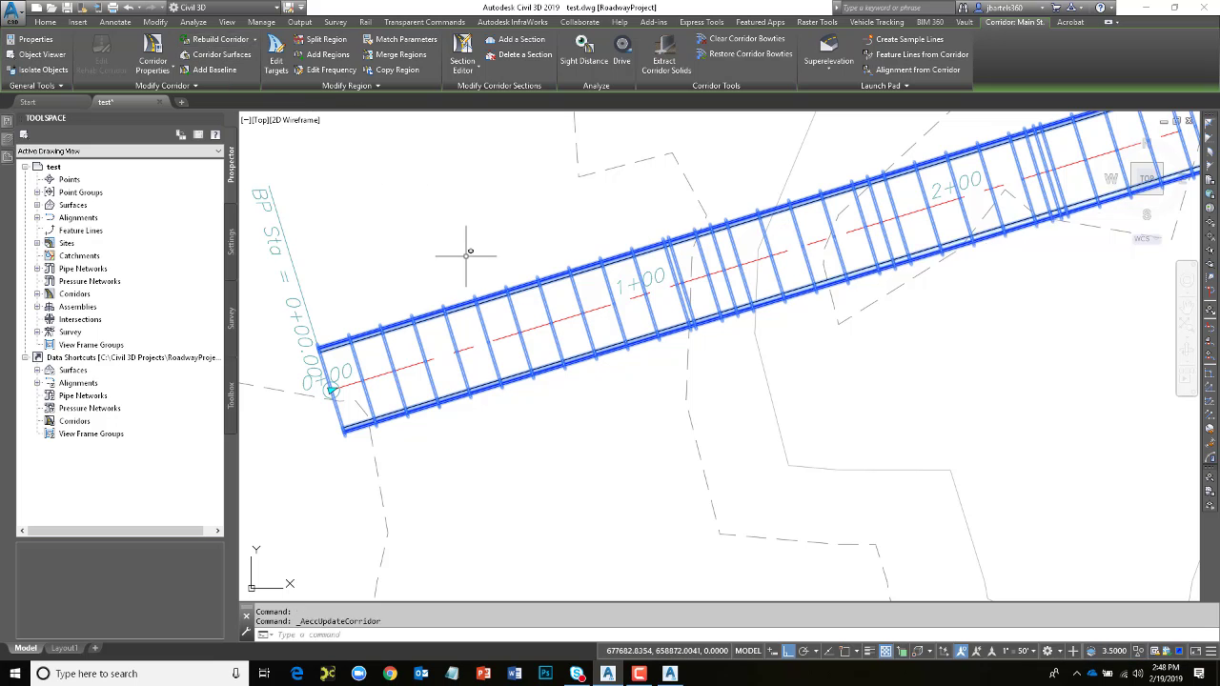
pyautogui.press('Escape')
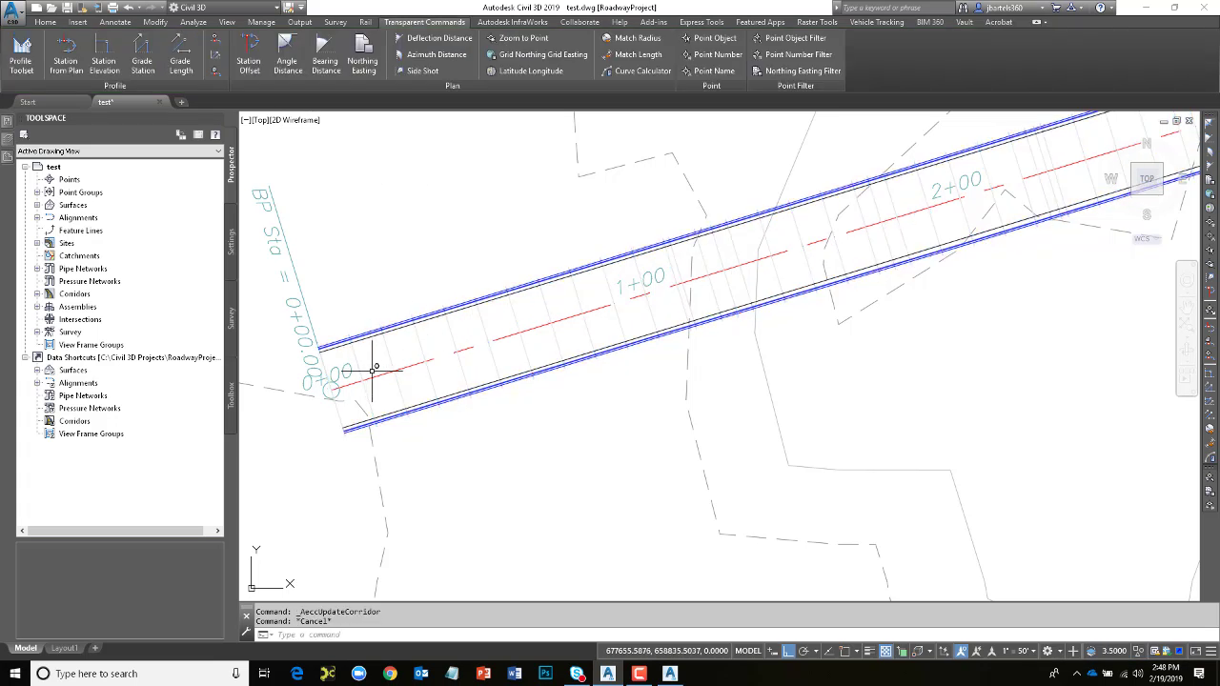
# Open the Main St. corridor in the Section Editor
pyautogui.click(358, 382)
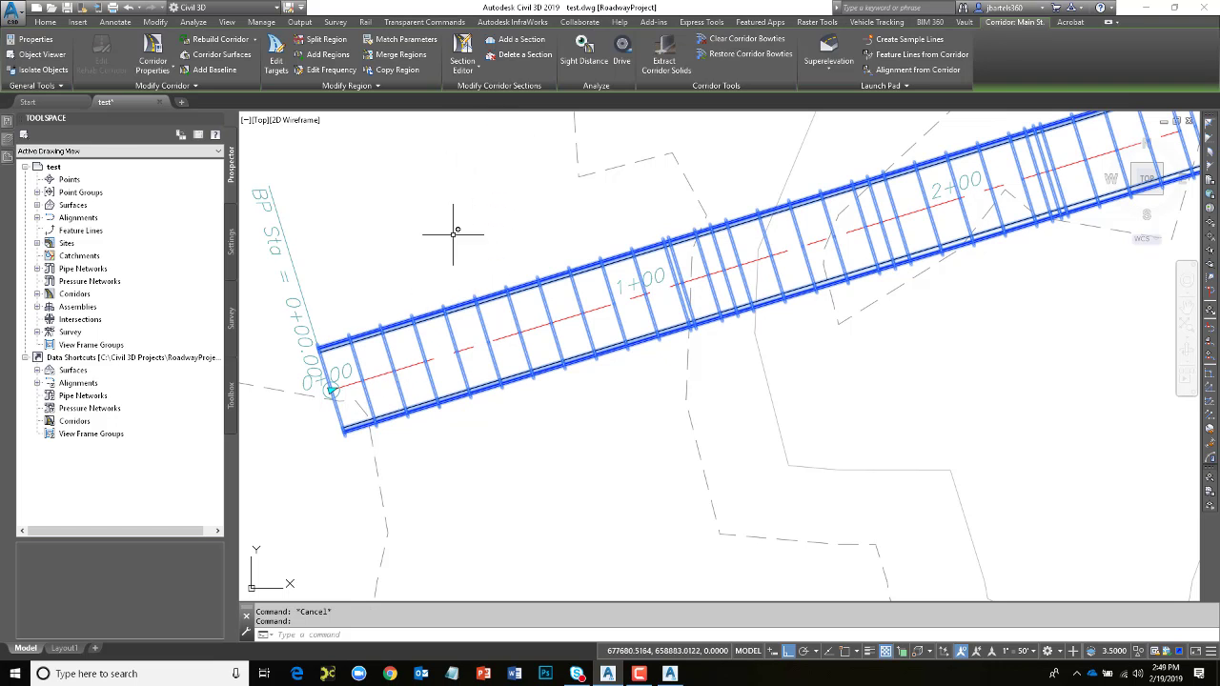
pyautogui.click(462, 57)
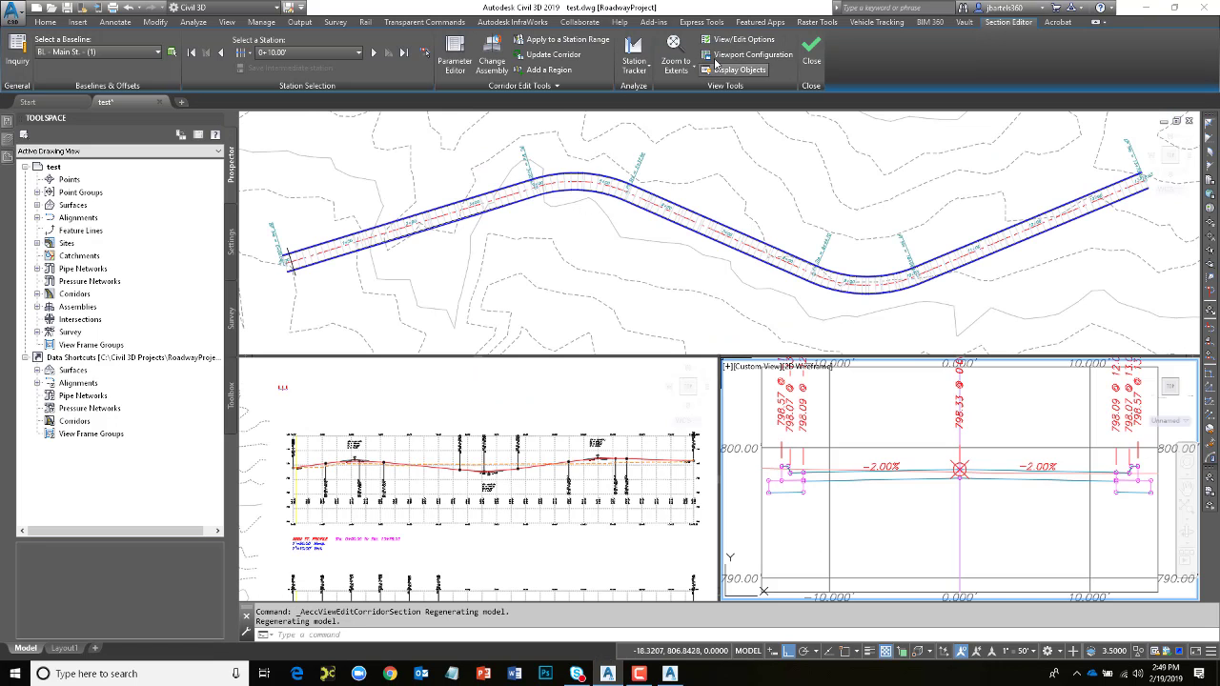
# Configure the Section Editor viewports with Section in viewport 1, Profile in viewport 2 and Plan in viewport 3
pyautogui.click(726, 55)
pyautogui.click(585, 275)
pyautogui.click(578, 321)
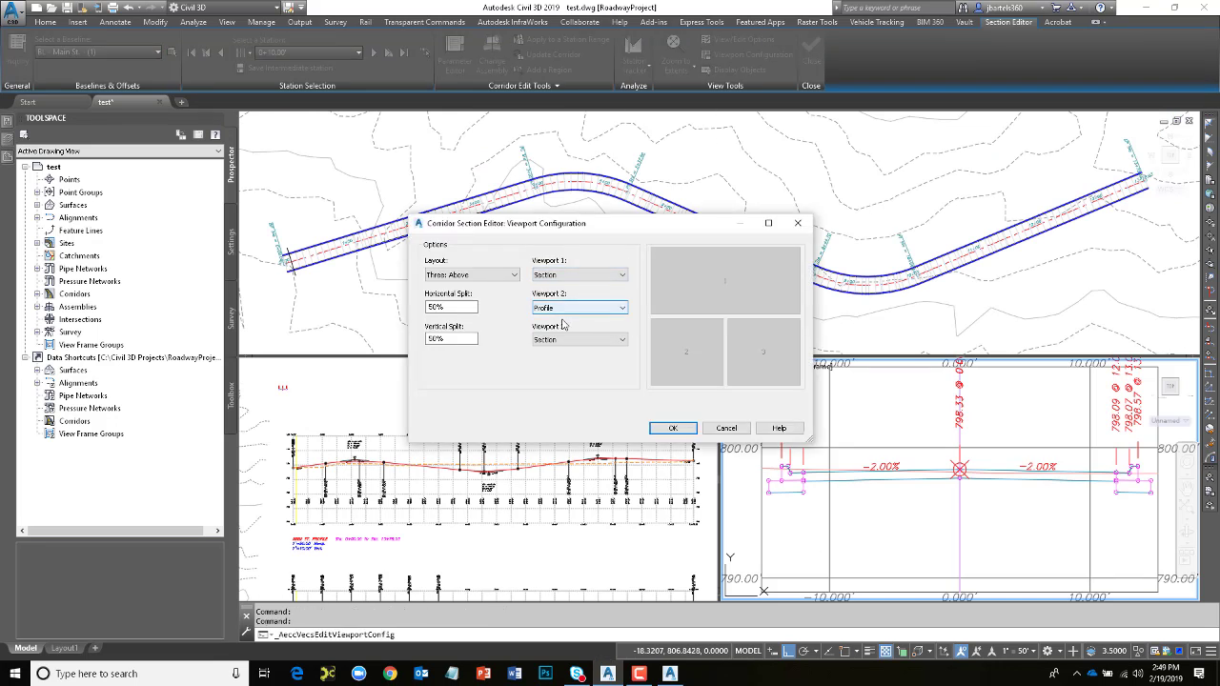
pyautogui.click(567, 341)
pyautogui.click(562, 360)
pyautogui.click(672, 428)
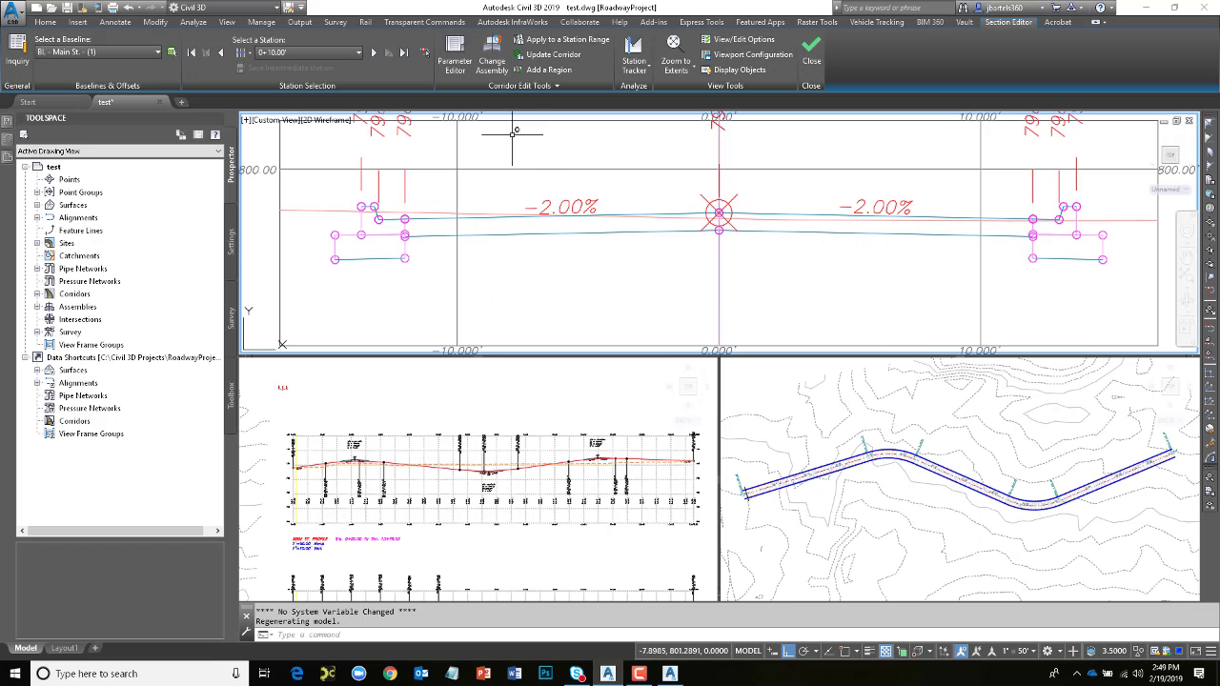
# Advance through the Main St. corridor sections to station 5+70, checking the curb-and-gutter flange widths, and close the Section Editor
pyautogui.click(375, 54)
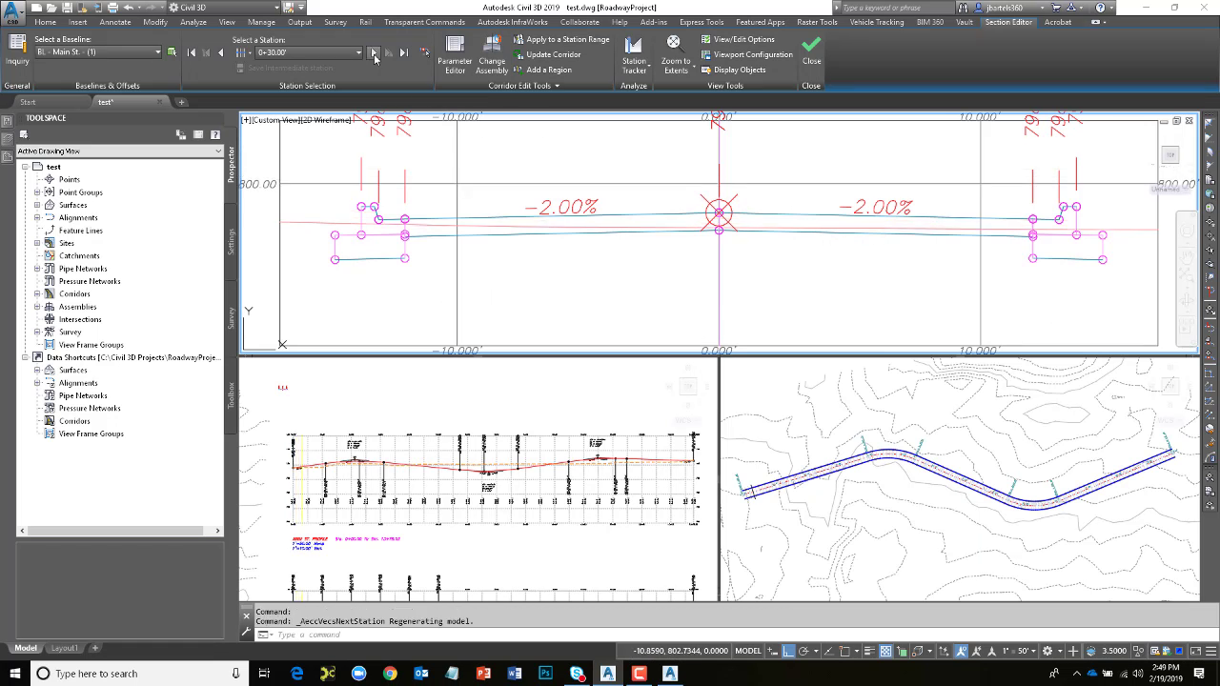
pyautogui.click(375, 54)
pyautogui.click(374, 54)
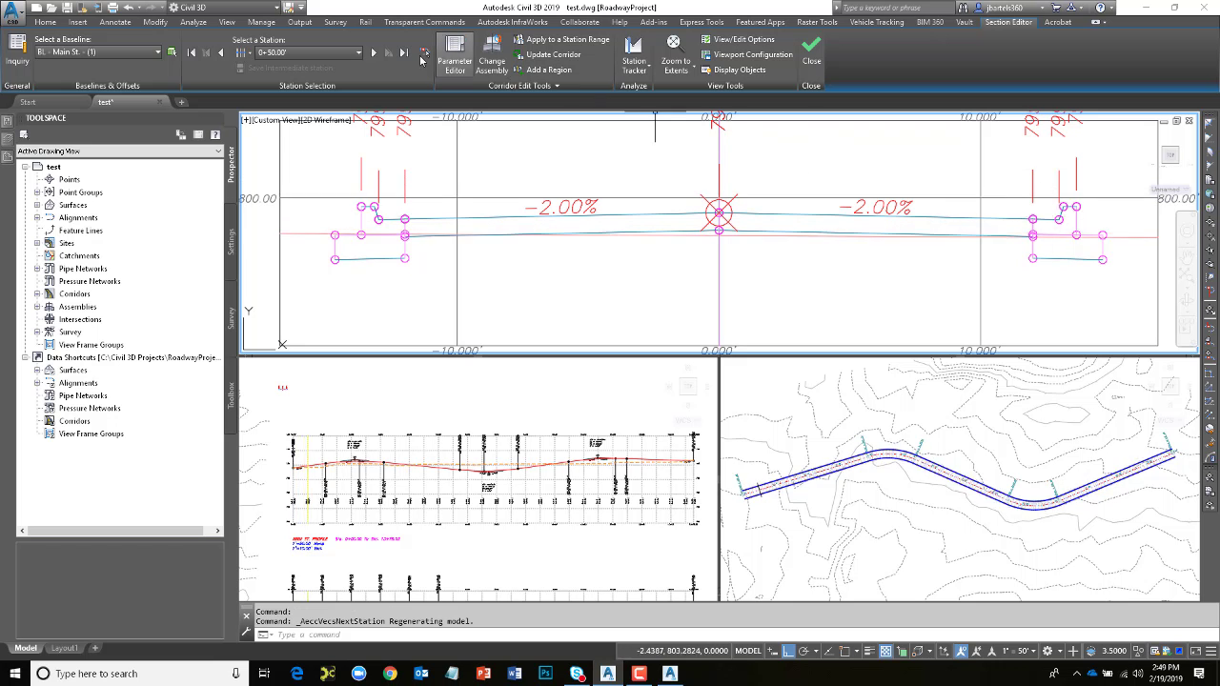
pyautogui.click(374, 54)
pyautogui.click(375, 53)
pyautogui.click(373, 53)
pyautogui.click(374, 54)
pyautogui.click(373, 54)
pyautogui.click(373, 53)
pyautogui.click(375, 55)
pyautogui.click(374, 53)
pyautogui.click(374, 53)
pyautogui.click(374, 54)
pyautogui.click(375, 55)
pyautogui.click(373, 54)
pyautogui.click(374, 54)
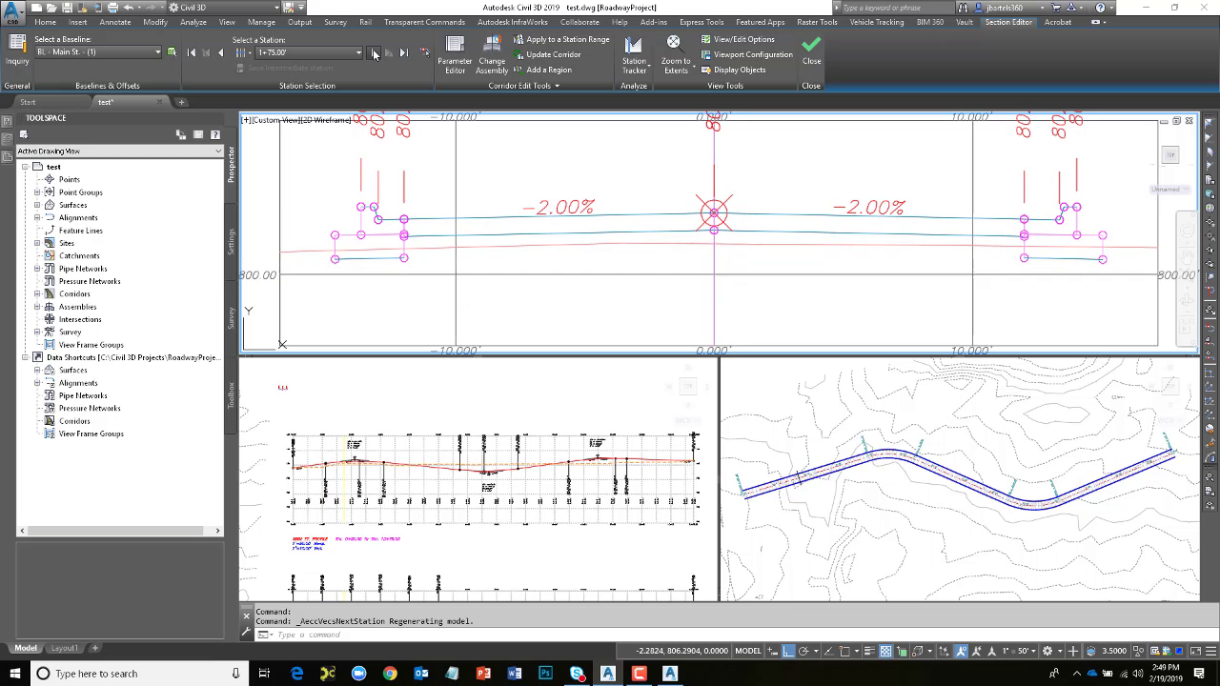
pyautogui.click(373, 53)
pyautogui.click(373, 53)
pyautogui.click(373, 54)
pyautogui.click(373, 54)
pyautogui.click(374, 54)
pyautogui.click(375, 54)
pyautogui.click(373, 53)
pyautogui.click(374, 53)
pyautogui.click(374, 53)
pyautogui.click(374, 53)
pyautogui.click(374, 53)
pyautogui.click(374, 53)
pyautogui.click(374, 53)
pyautogui.click(374, 54)
pyautogui.click(373, 53)
pyautogui.click(374, 54)
pyautogui.click(374, 54)
pyautogui.click(374, 53)
pyautogui.click(373, 53)
pyautogui.click(374, 54)
pyautogui.click(374, 53)
pyautogui.click(374, 53)
pyautogui.click(374, 54)
pyautogui.click(373, 54)
pyautogui.click(374, 54)
pyautogui.click(374, 53)
pyautogui.click(374, 54)
pyautogui.click(374, 53)
pyautogui.click(374, 53)
pyautogui.click(374, 53)
pyautogui.click(373, 53)
pyautogui.click(374, 53)
pyautogui.click(374, 53)
pyautogui.click(374, 53)
pyautogui.click(374, 54)
pyautogui.click(373, 53)
pyautogui.click(373, 54)
pyautogui.click(373, 54)
pyautogui.click(373, 53)
pyautogui.click(373, 54)
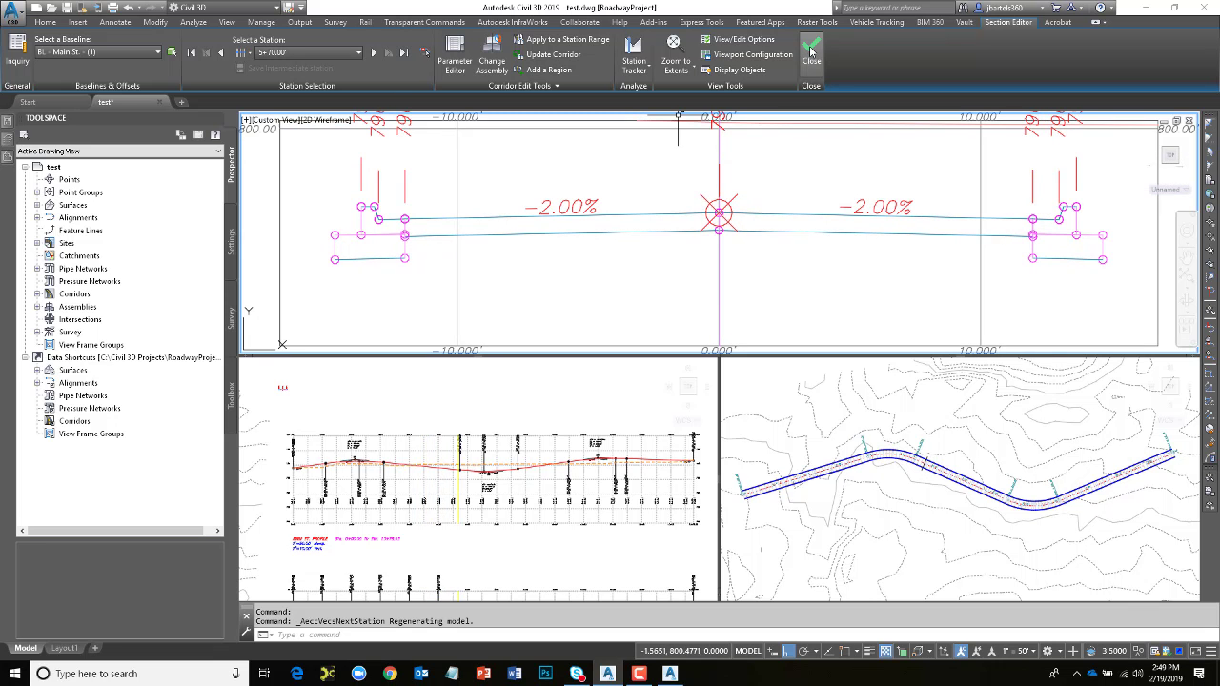
pyautogui.click(811, 52)
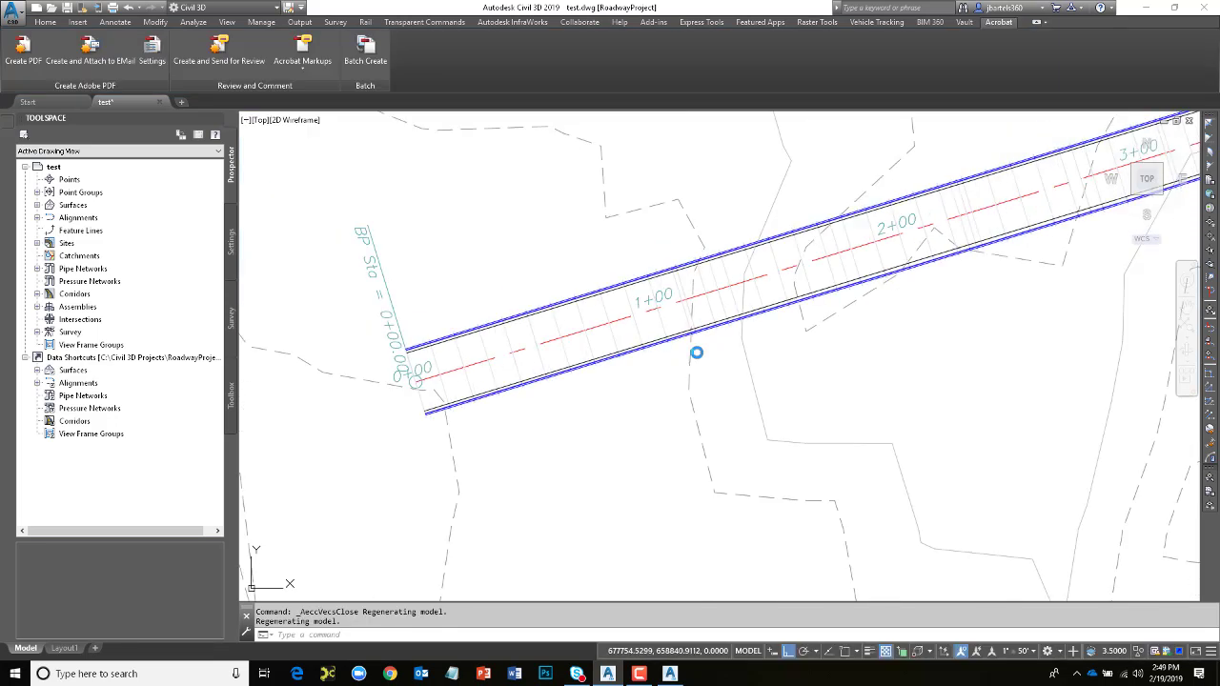
# Examine the Main St. corridor in plan and the assembly with its curb-and-gutter subassemblies above the profile view
pyautogui.scroll(-5, 696, 347)
pyautogui.press('Escape')
pyautogui.scroll(-4, 749, 352)
pyautogui.moveTo(798, 358); pyautogui.dragTo(525, 381, button='middle')
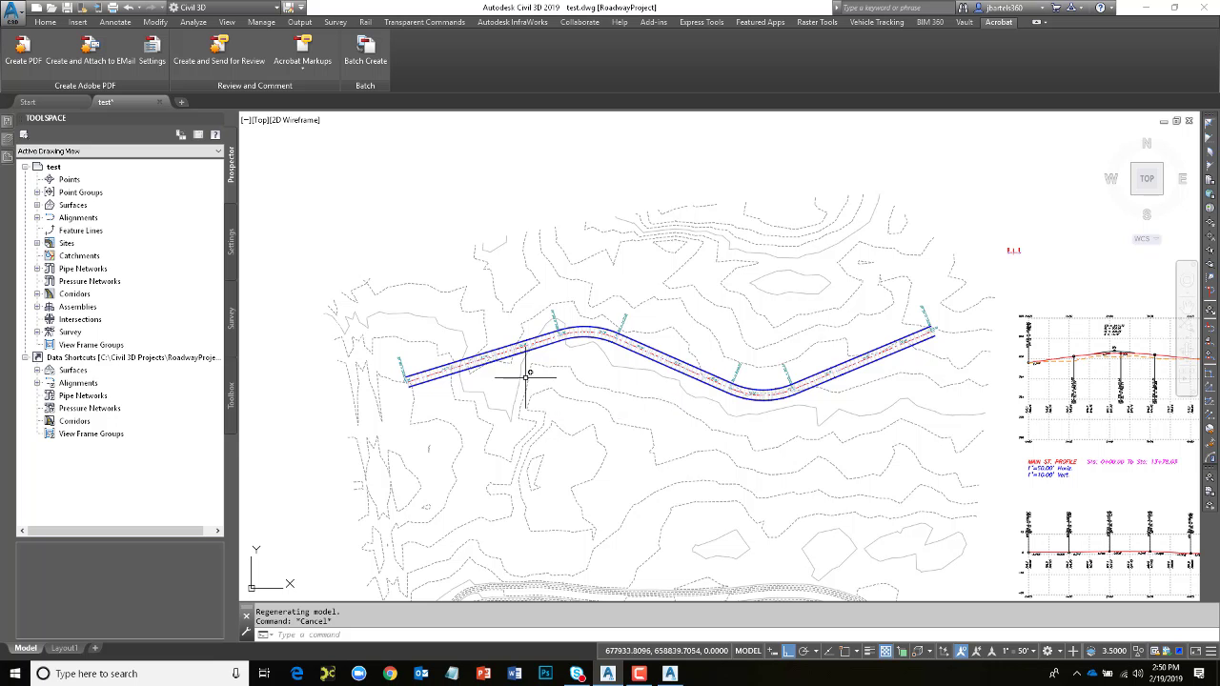
pyautogui.scroll(8, 1002, 245)
pyautogui.scroll(5, 1003, 244)
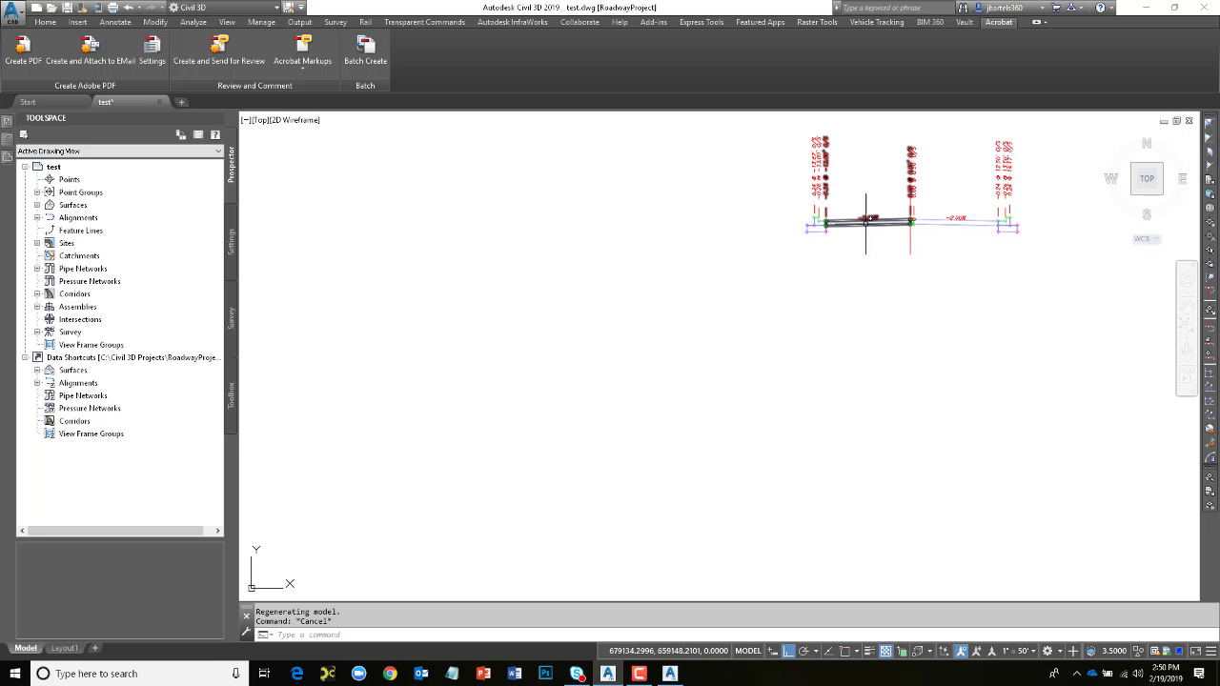
pyautogui.moveTo(939, 266)
pyautogui.mouseDown(button='middle')
pyautogui.moveTo(891, 307)
pyautogui.moveTo(760, 341)
pyautogui.mouseUp(button='middle')
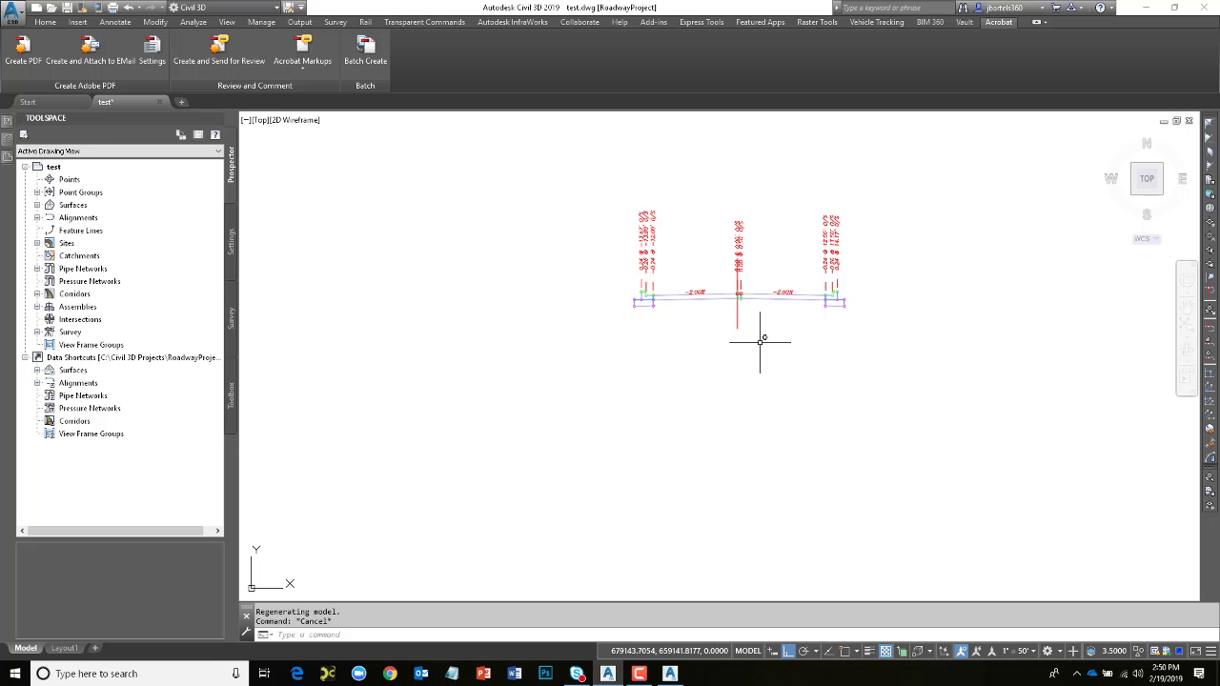
pyautogui.scroll(-10, 763, 341)
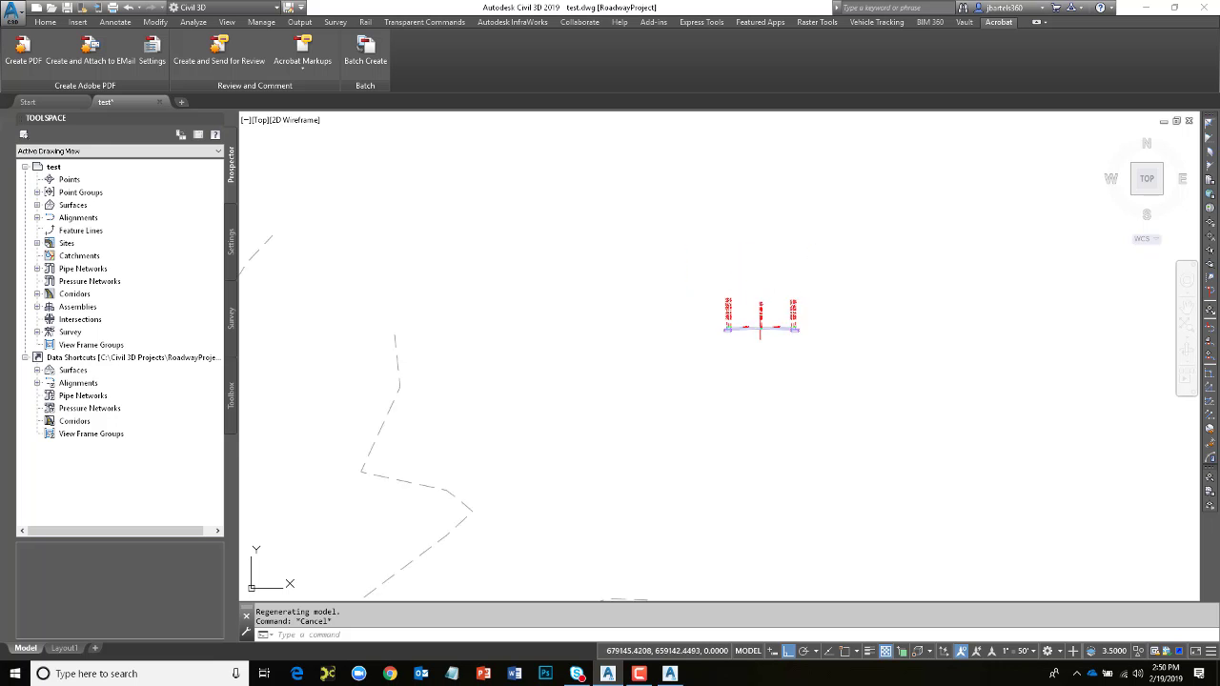
pyautogui.scroll(-2, 781, 390)
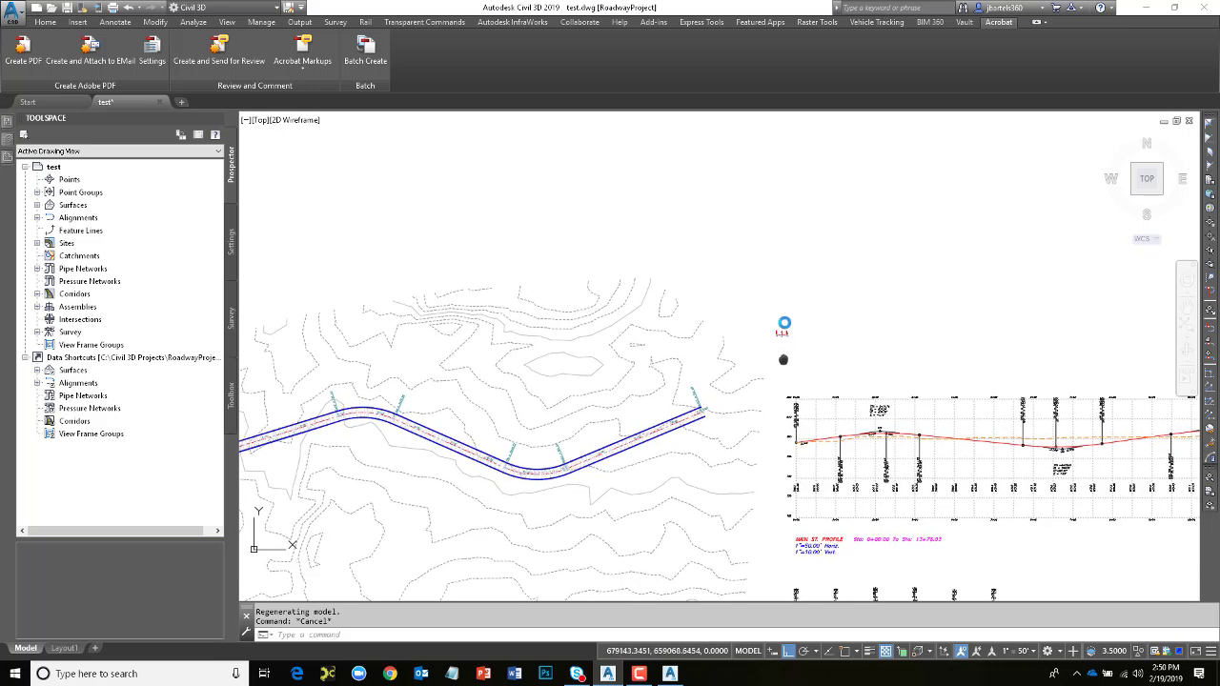